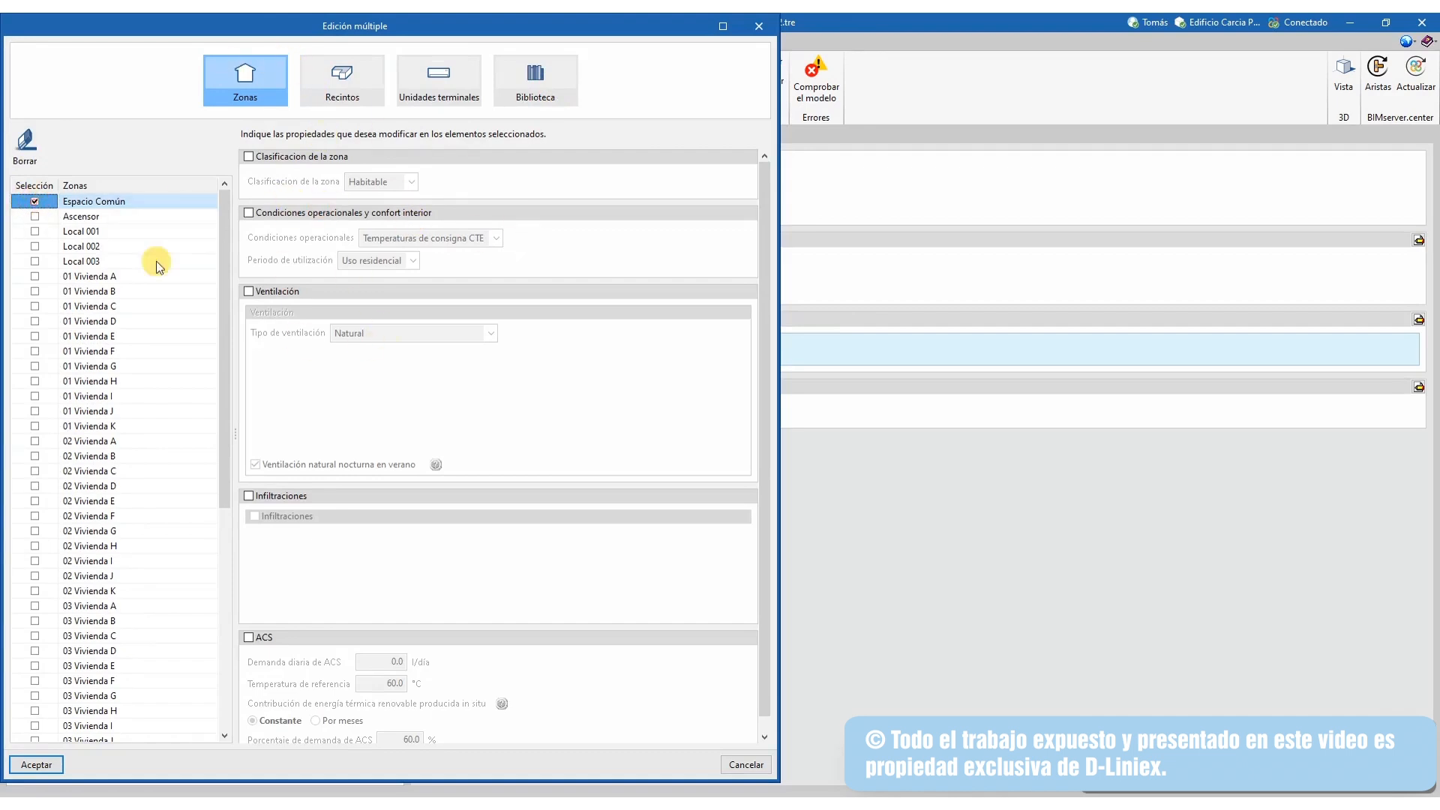
Select zones 01 Vivienda A through 06 Vivienda G, leaving ventilation editing switched off
left_click(247, 292)
left_click(248, 291)
left_click_drag(219, 273, 219, 213)
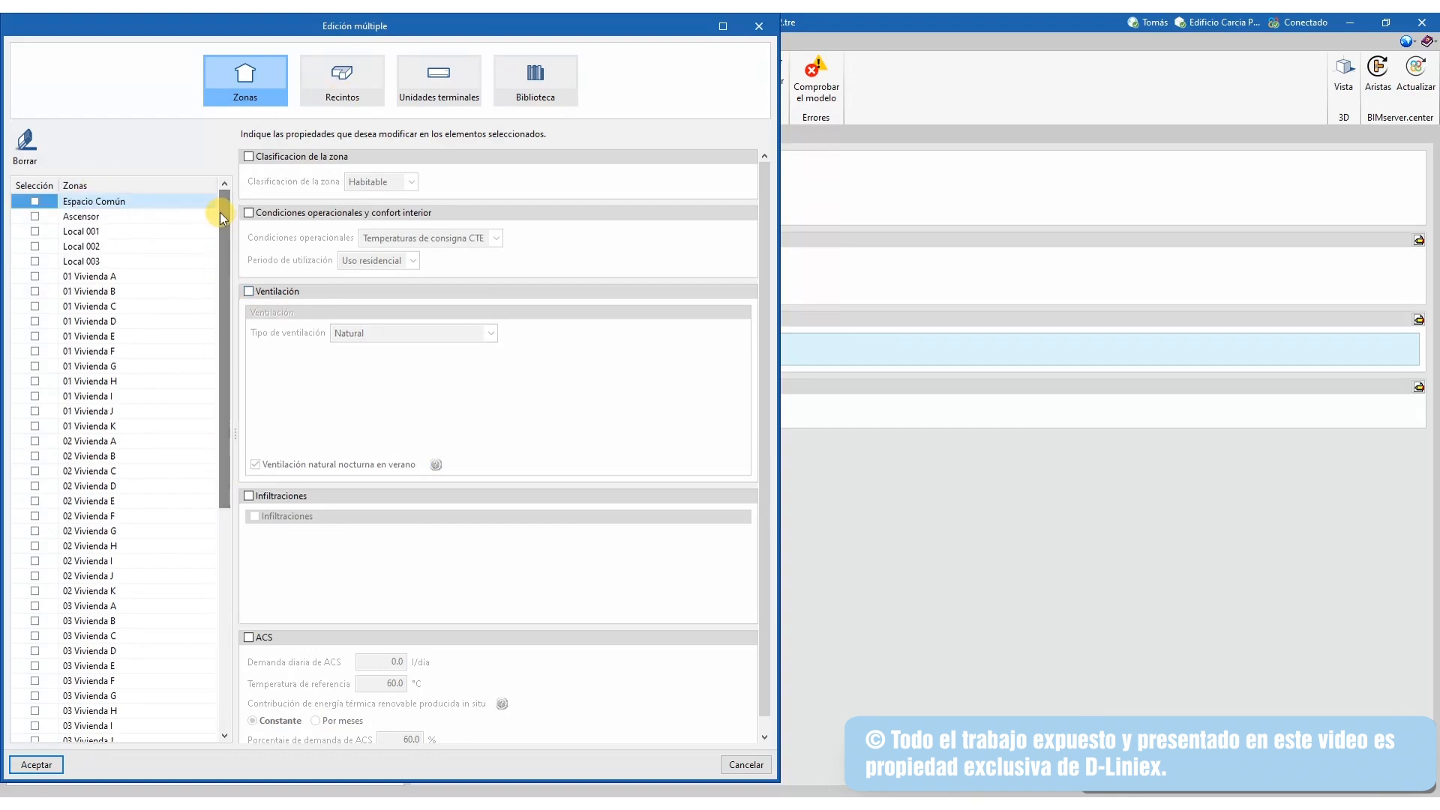
left_click(38, 277)
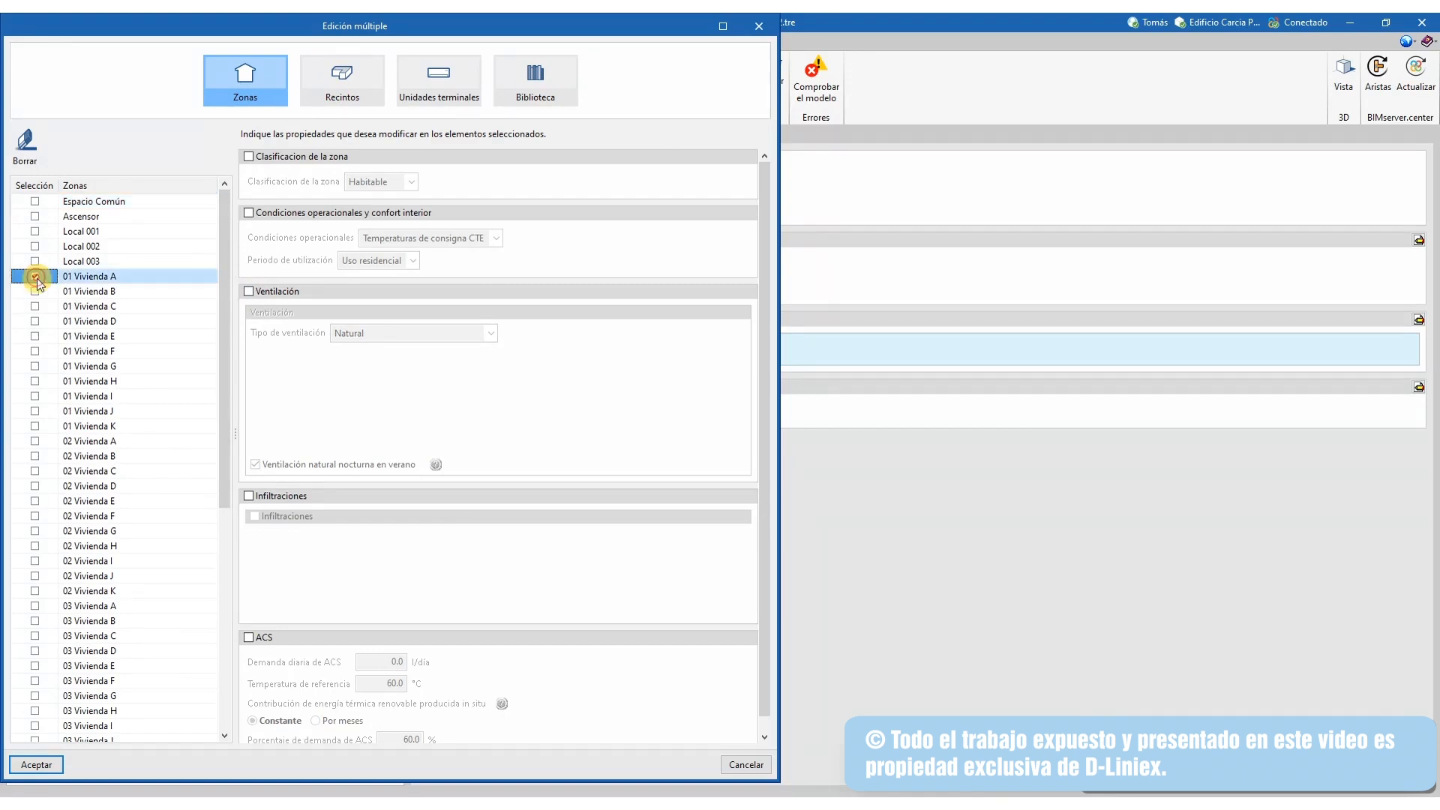
scroll(34, 498, "down", 7)
scroll(47, 734, "down", 2)
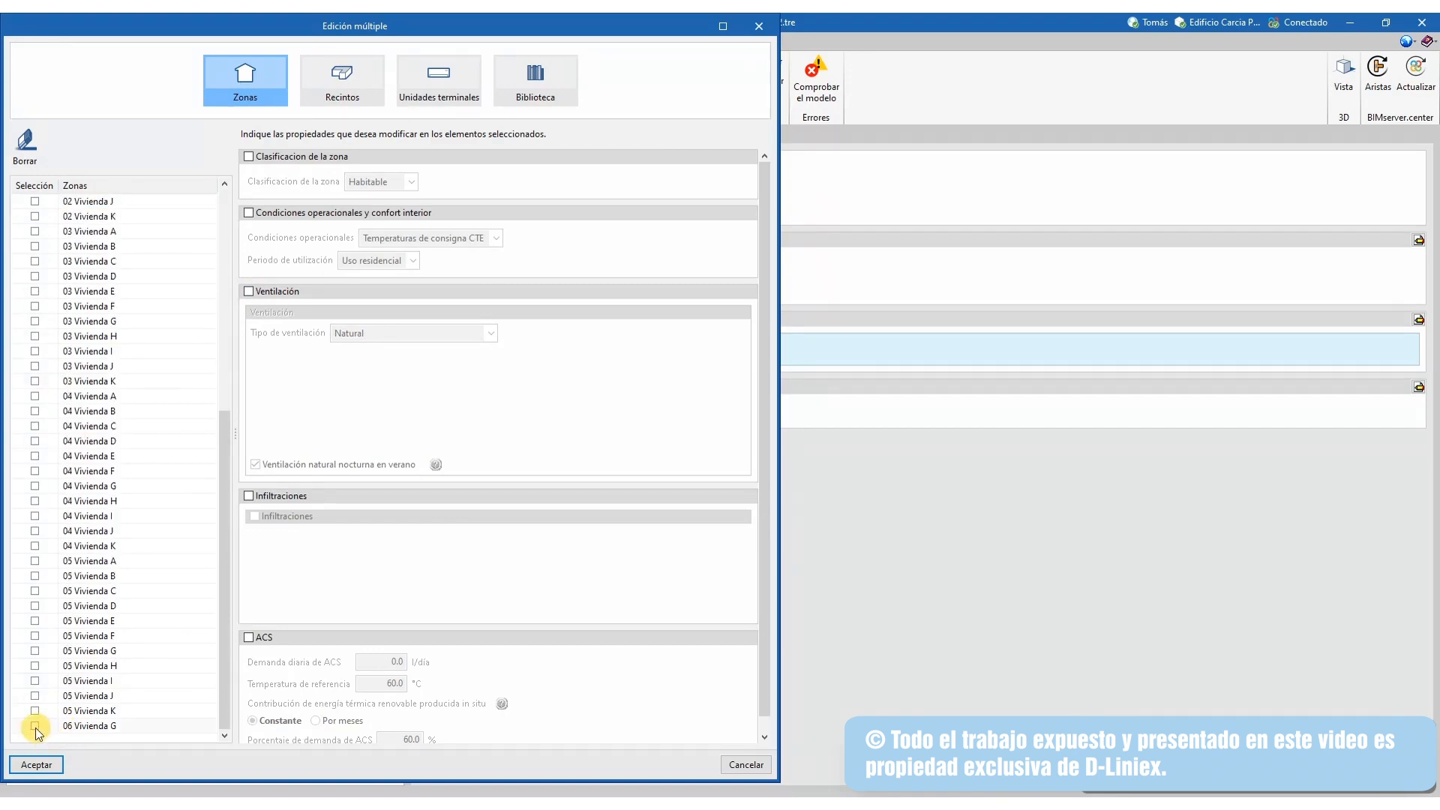
left_click(35, 728, "shift")
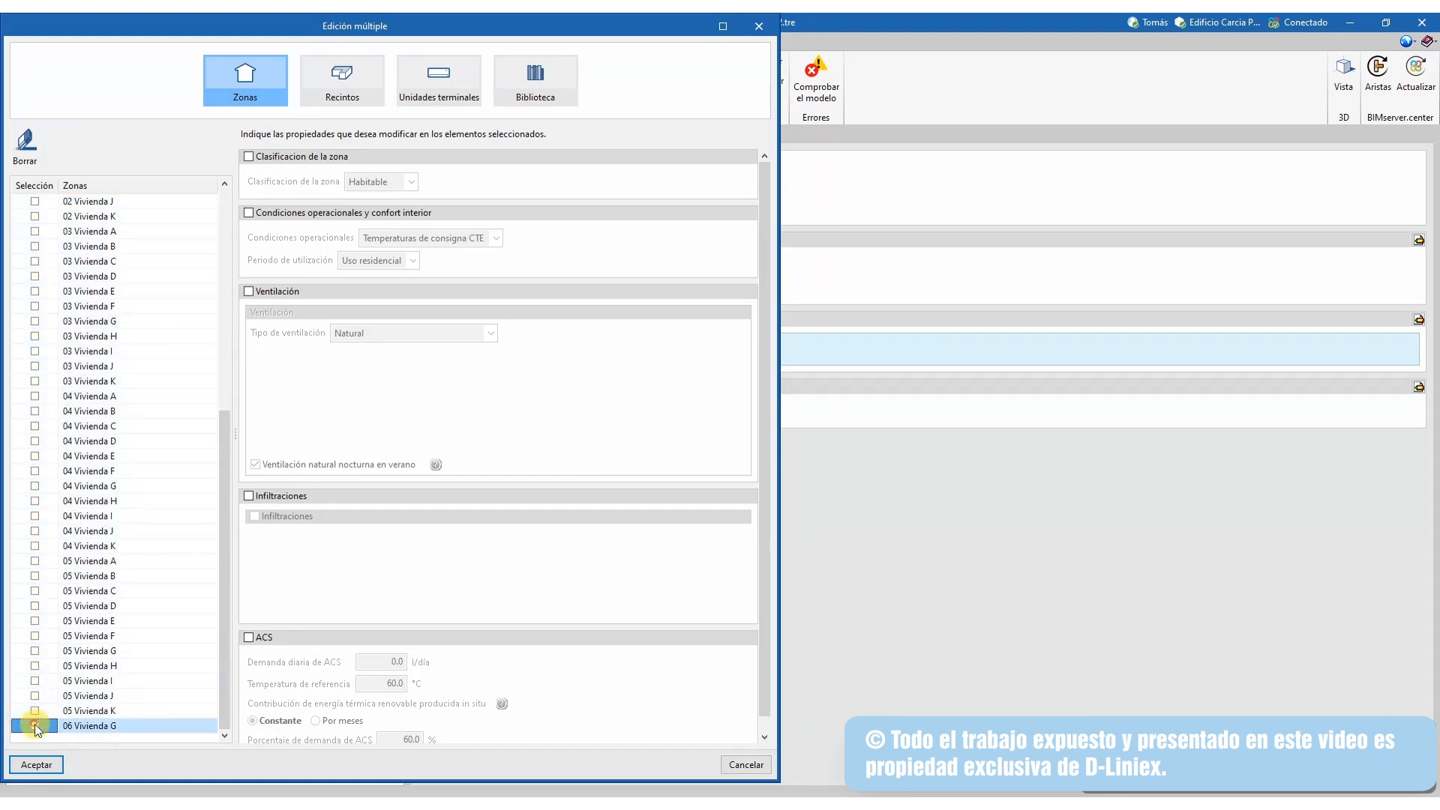
scroll(26, 353, "up", 6)
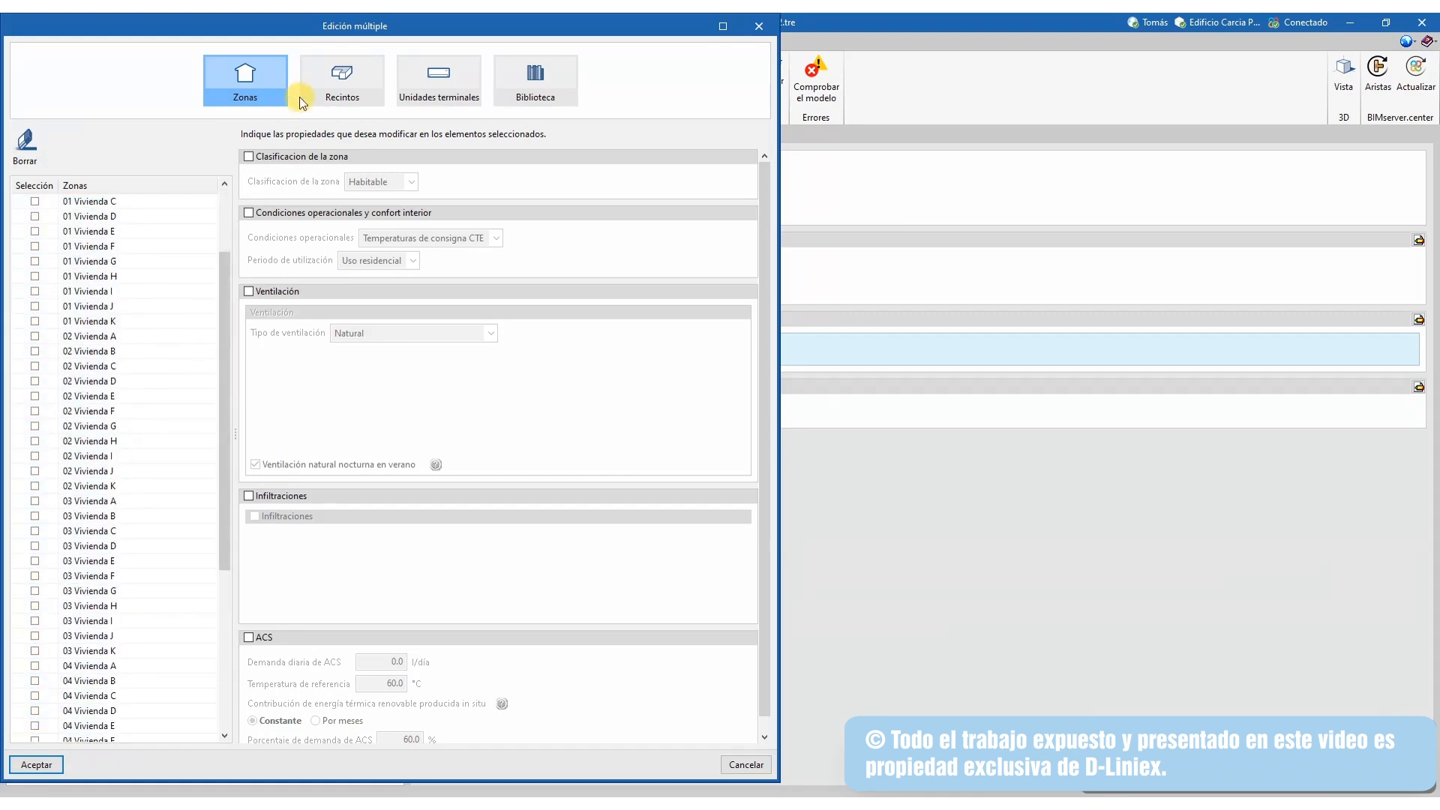
Show the Recintos table widened to all columns, sorted by room name in descending order
left_click(337, 95)
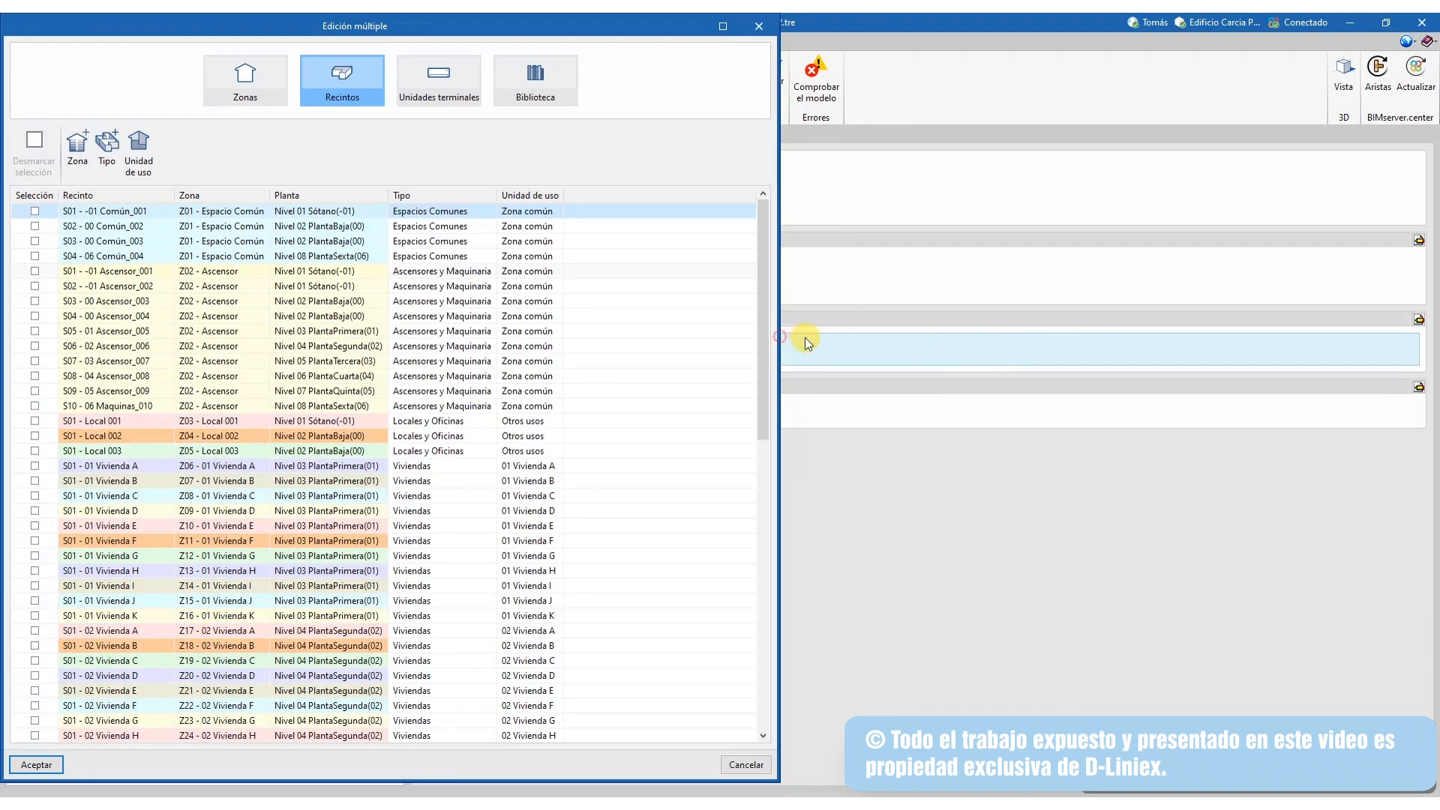
left_click_drag(781, 338, 1397, 338)
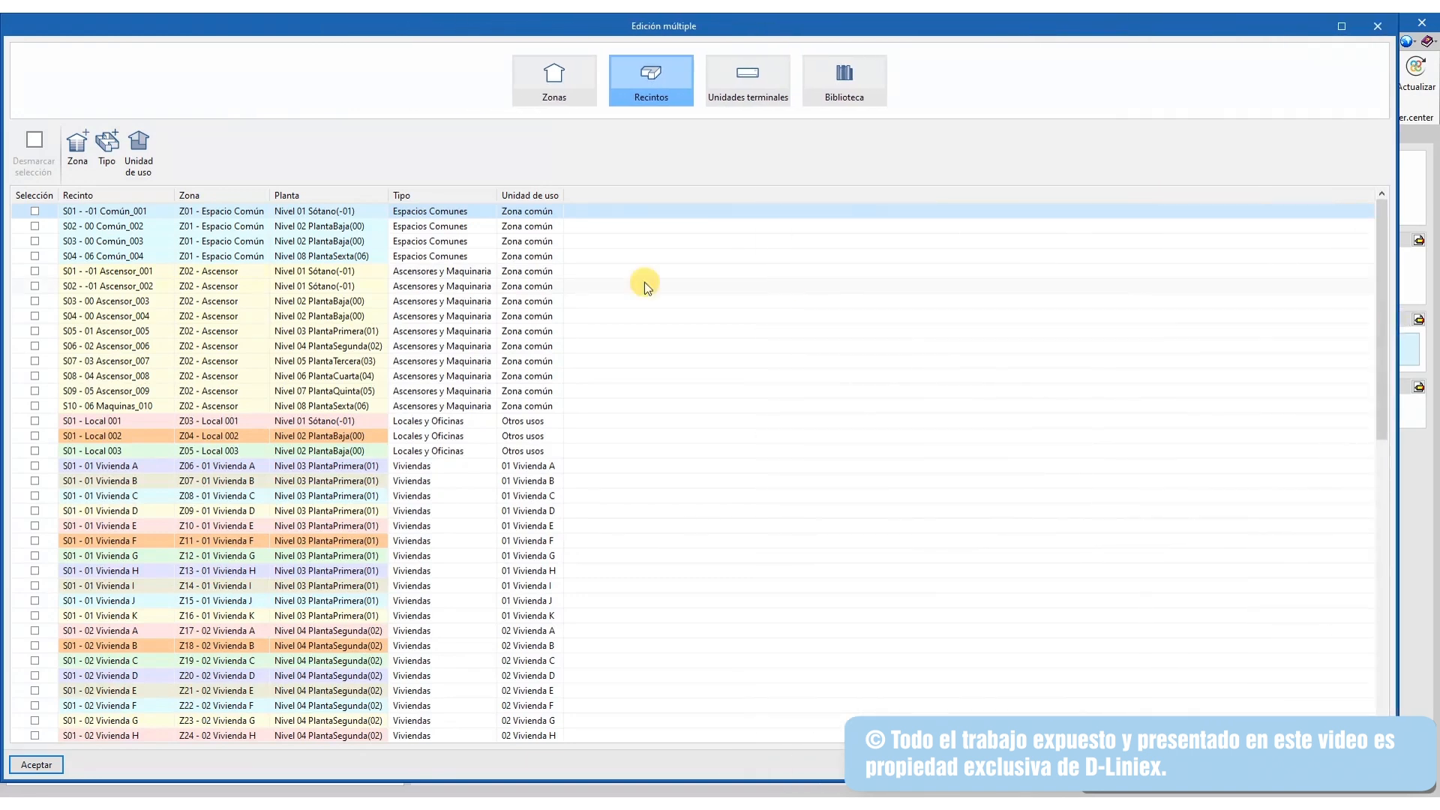
left_click(112, 195)
scroll(200, 313, "down", 5)
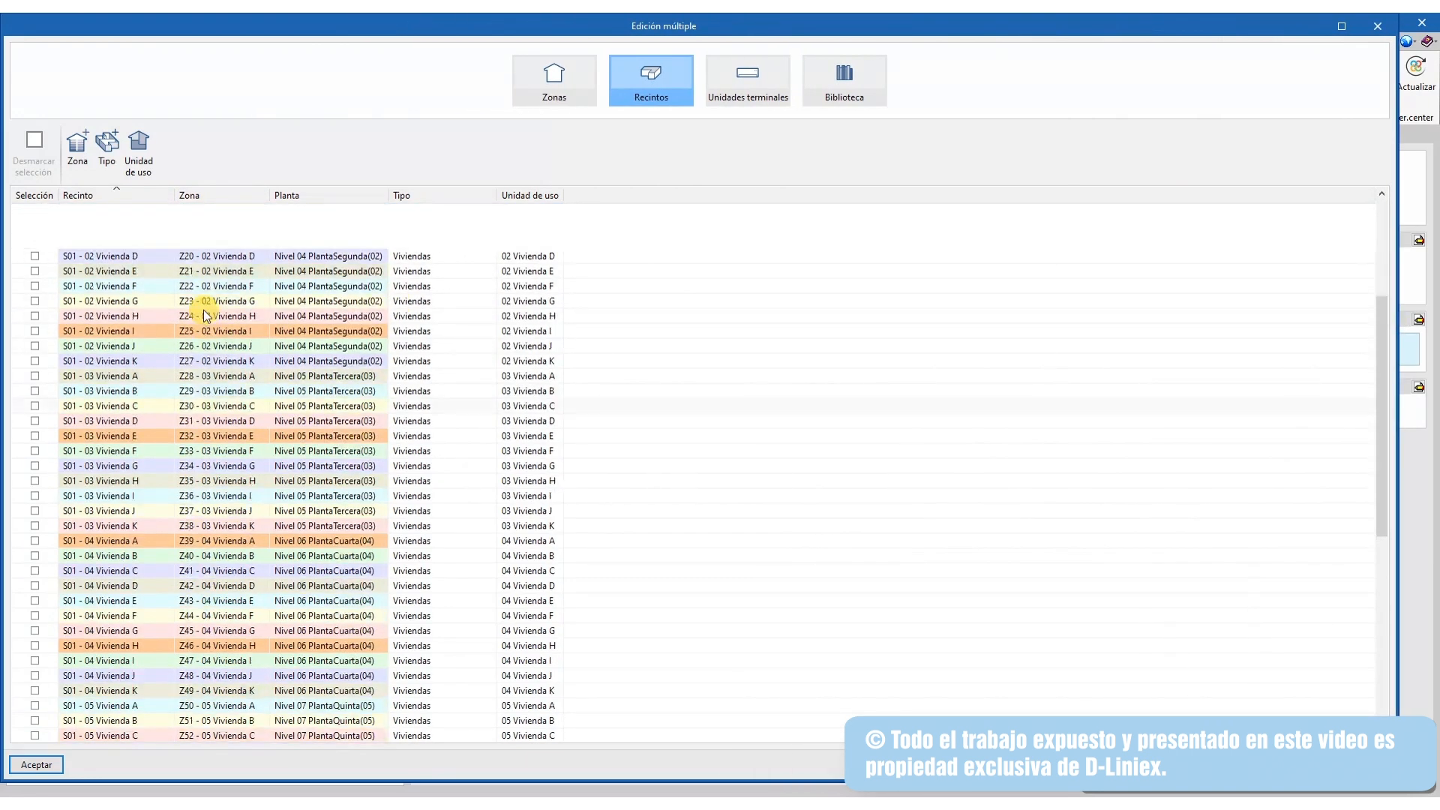
left_click(104, 195)
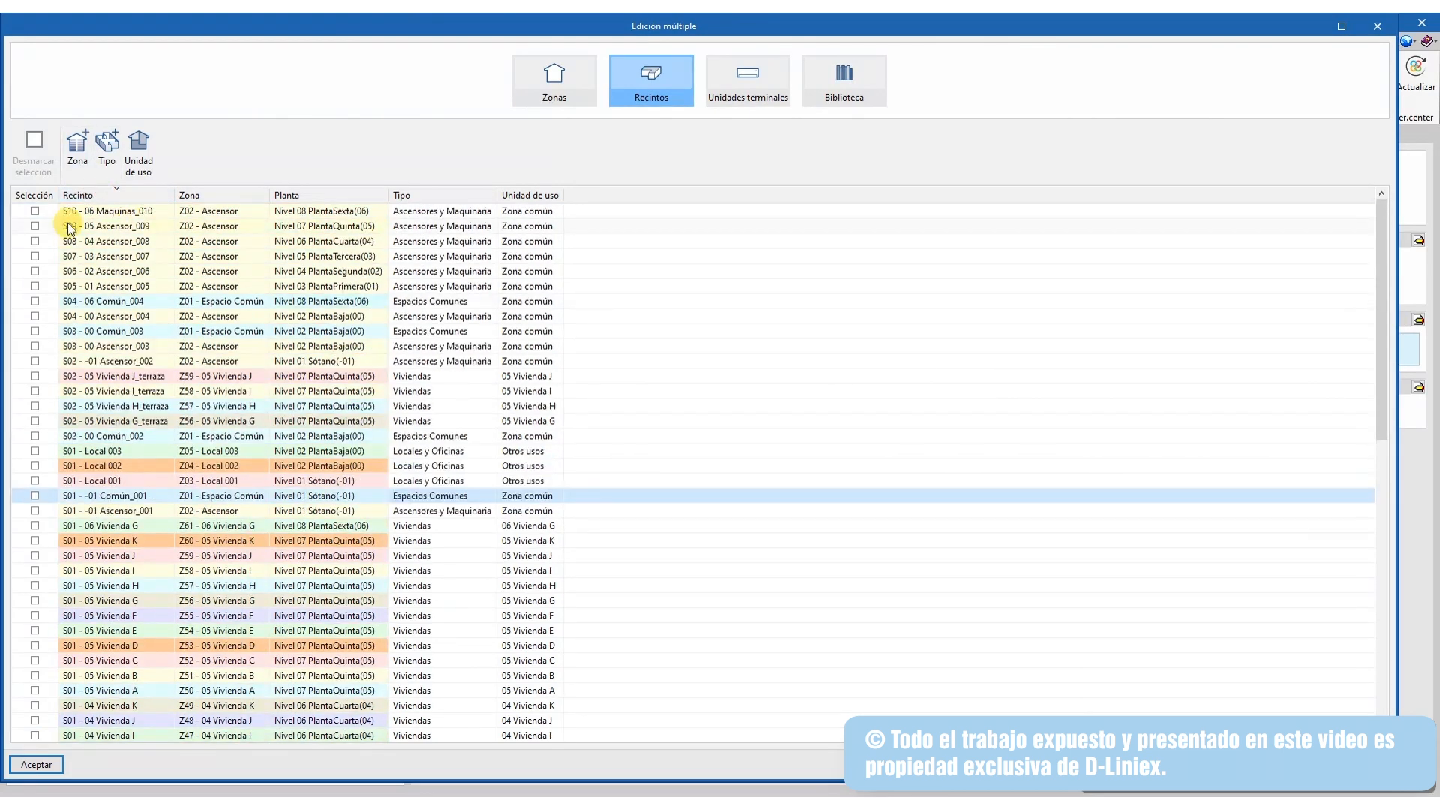
Inspect the top room's Zona and floor-level pickers, closing each unchanged
double_click(120, 211)
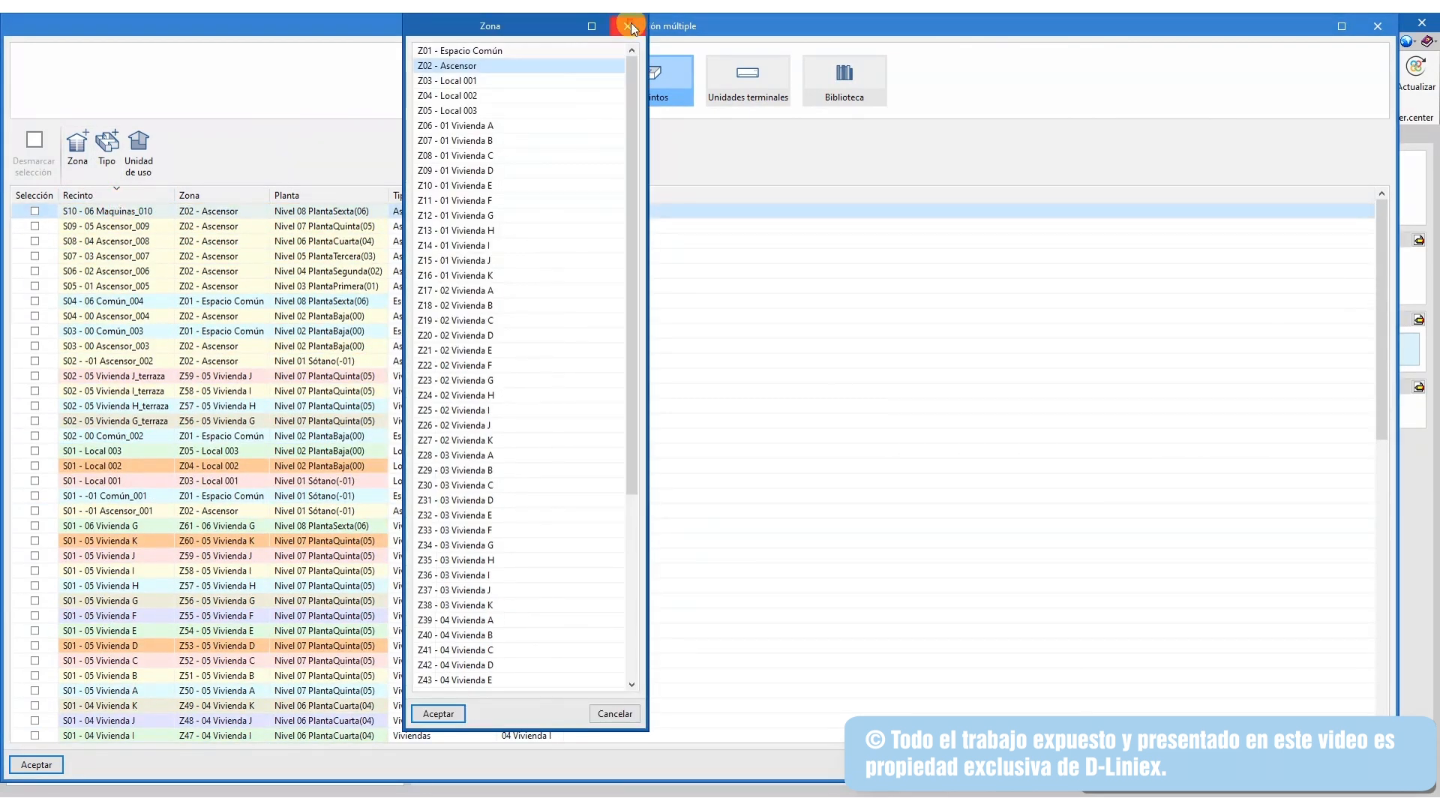
left_click(632, 28)
double_click(108, 212)
left_click(632, 23)
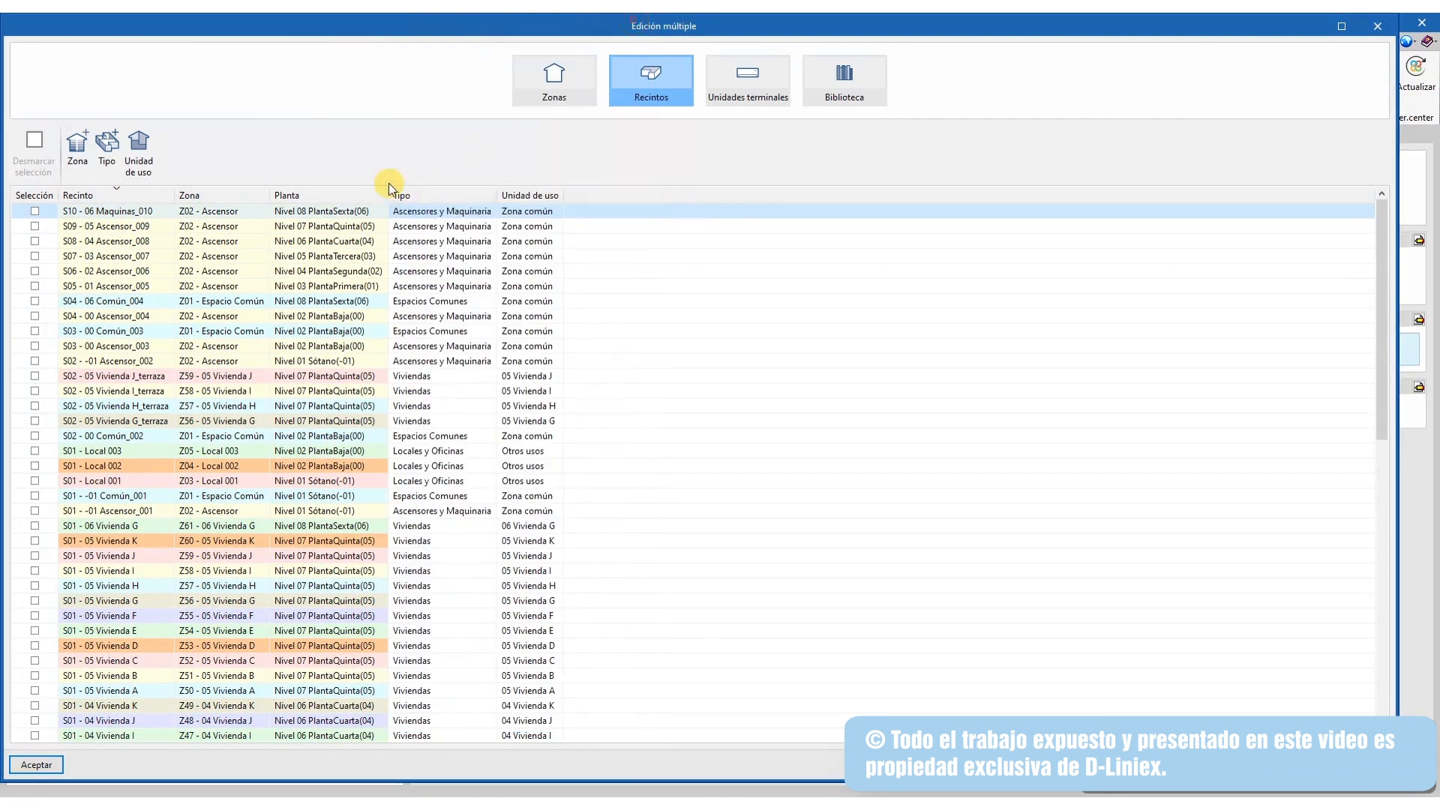
double_click(188, 211)
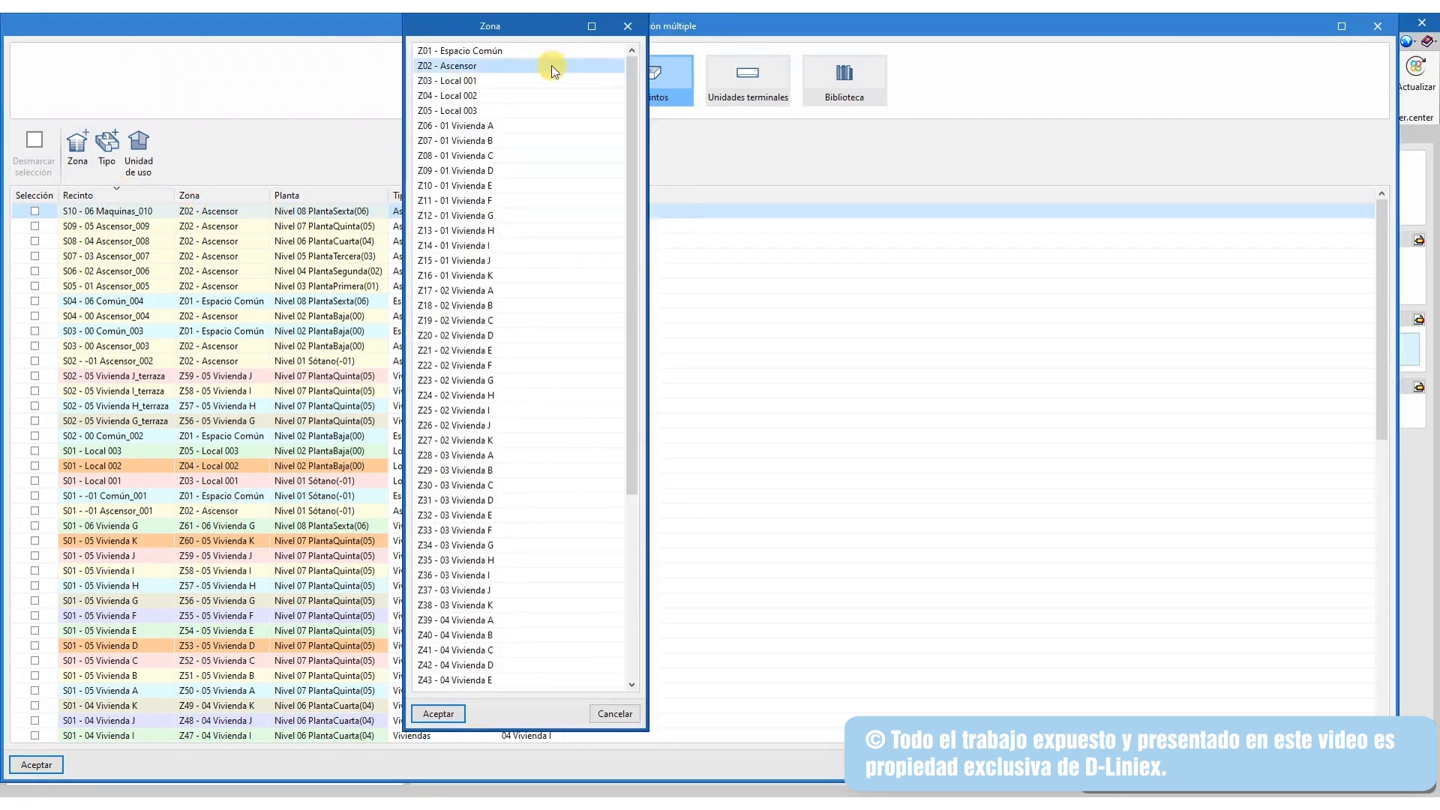
left_click(627, 27)
double_click(335, 205)
left_click(634, 20)
Browse the Tipo and Unidad de uso lists without choosing, then show Unidades terminales
double_click(440, 212)
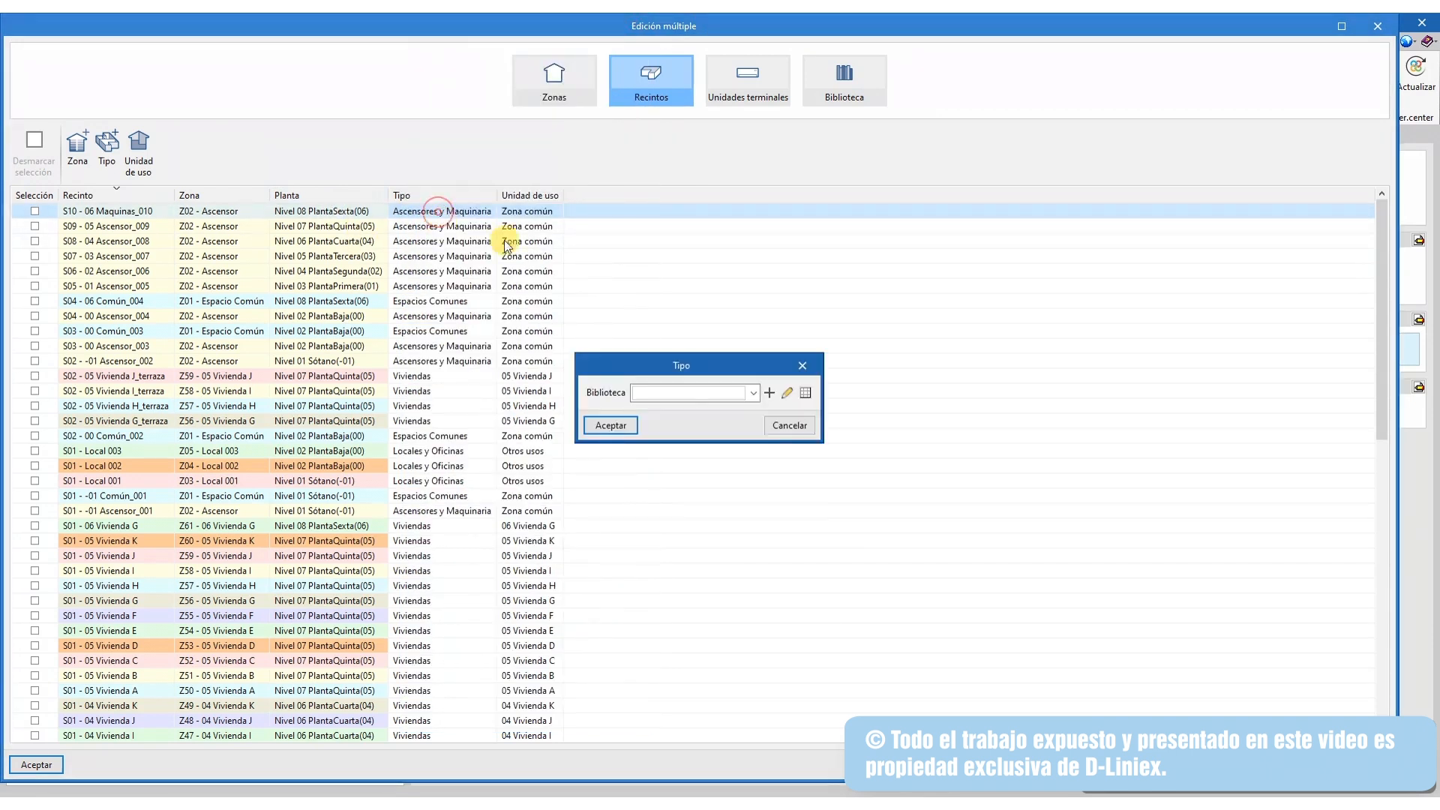
left_click(754, 393)
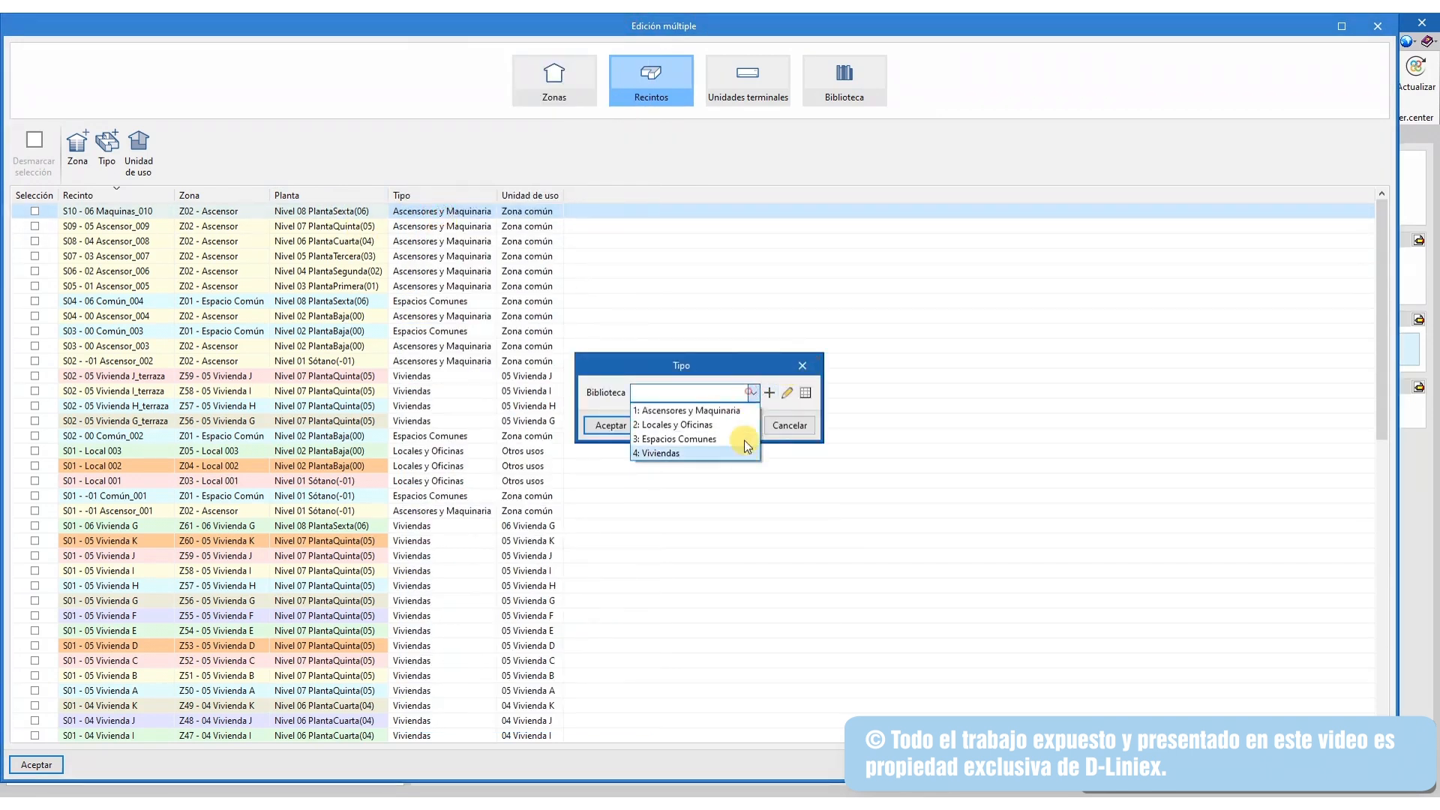
left_click(778, 353)
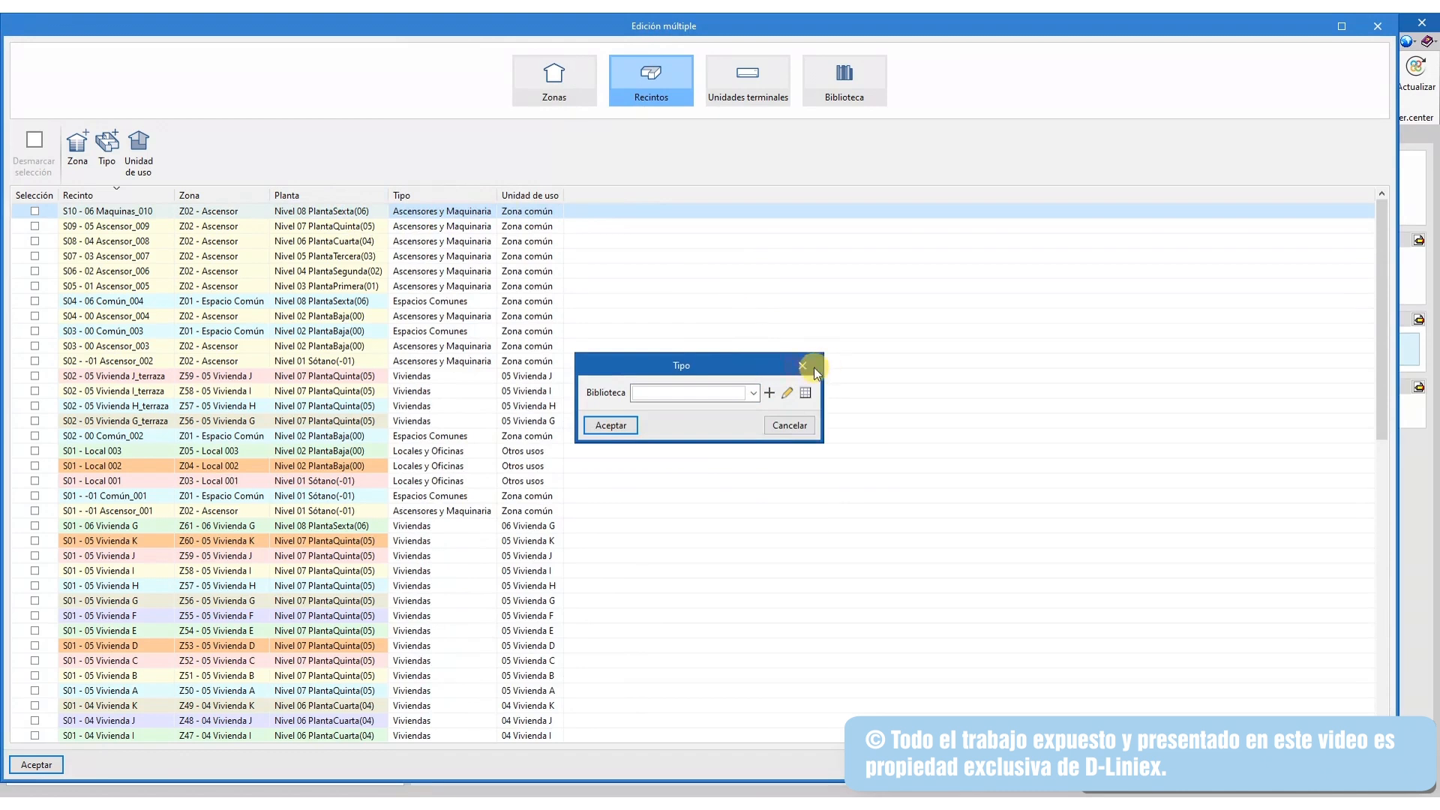
left_click(803, 366)
double_click(537, 212)
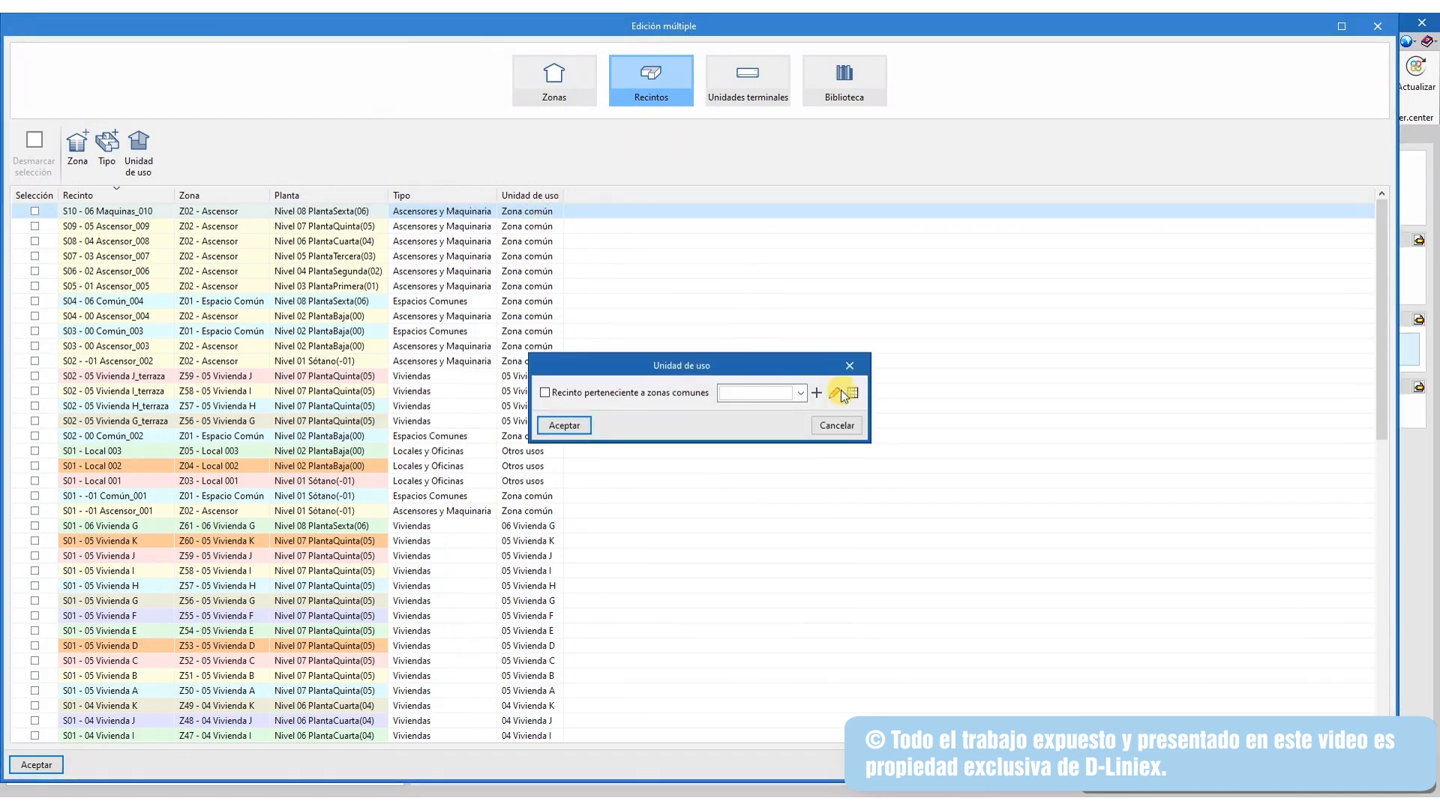
left_click(800, 393)
scroll(799, 462, "up", 1)
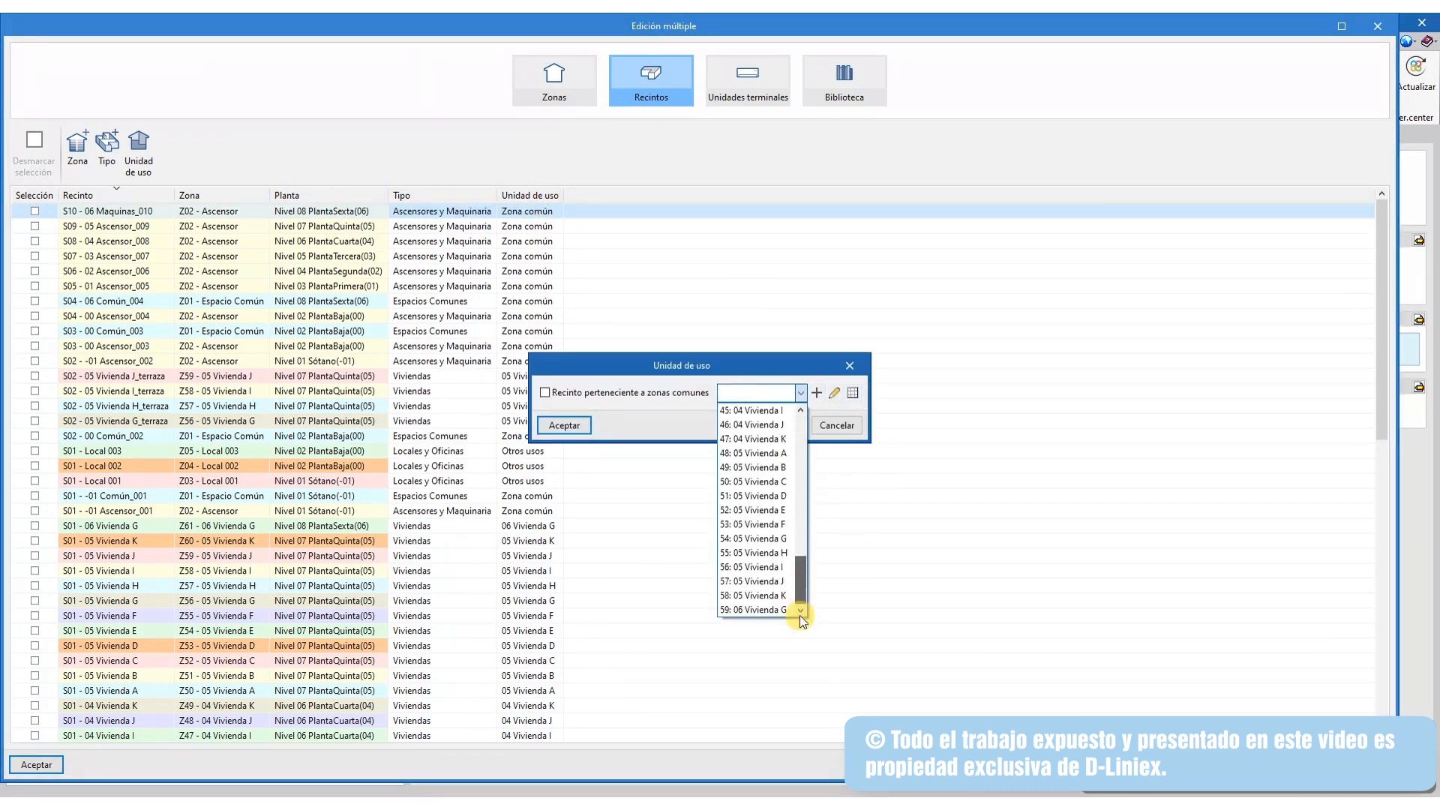
left_click(855, 366)
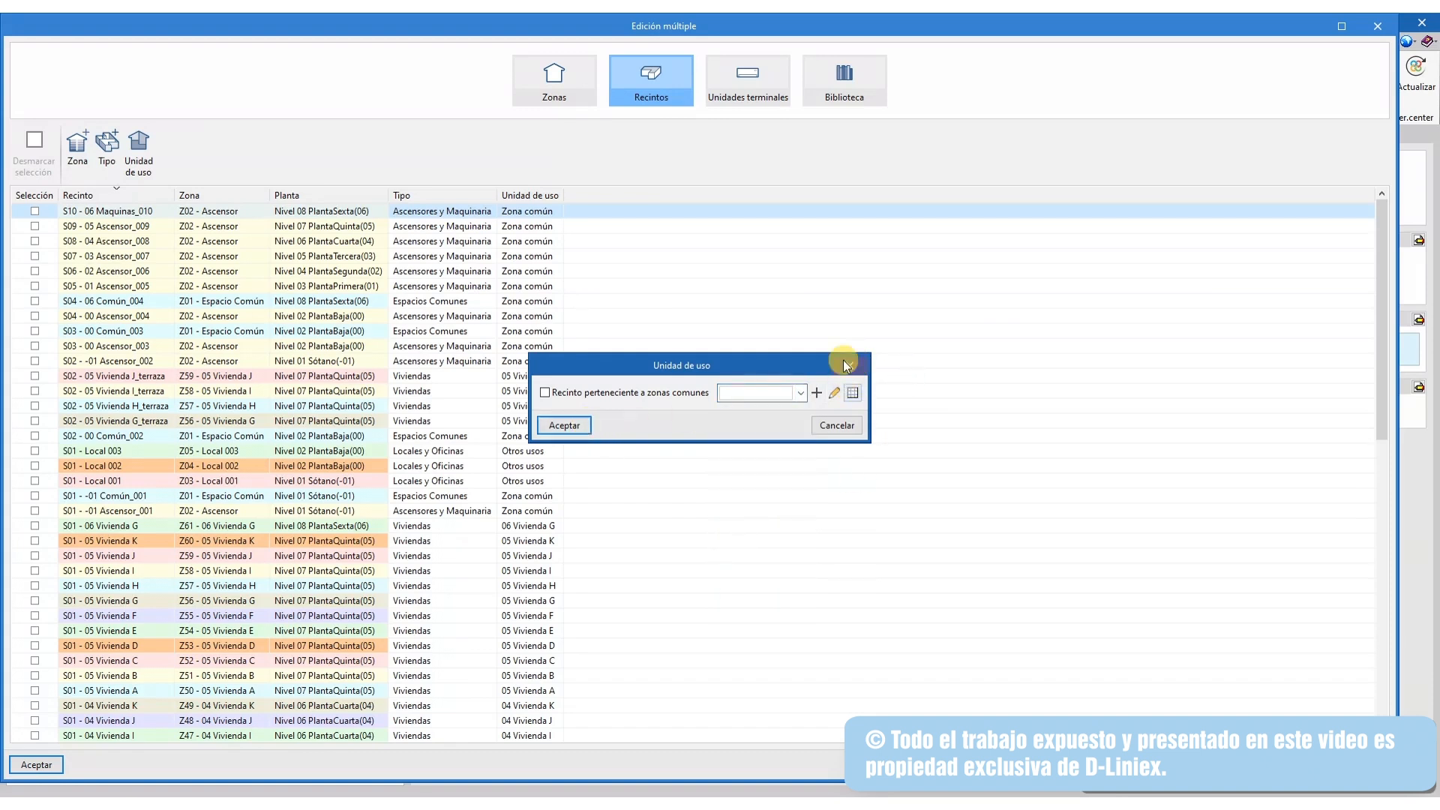
left_click(850, 366)
left_click(777, 78)
Scroll the terminal units and select Z53's existing air conditioner and Radiador 3
scroll(196, 323, "down", 5)
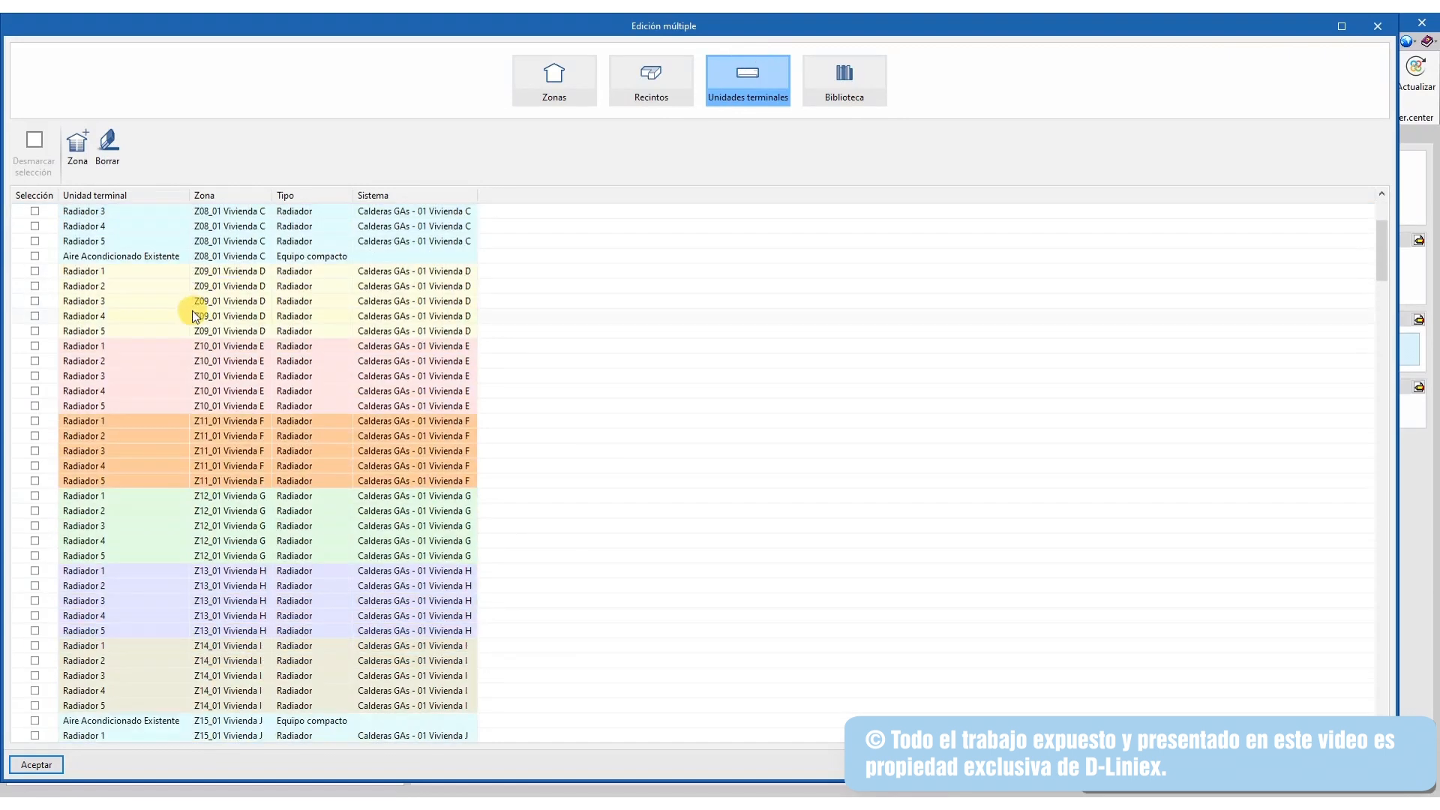
scroll(196, 455, "down", 20)
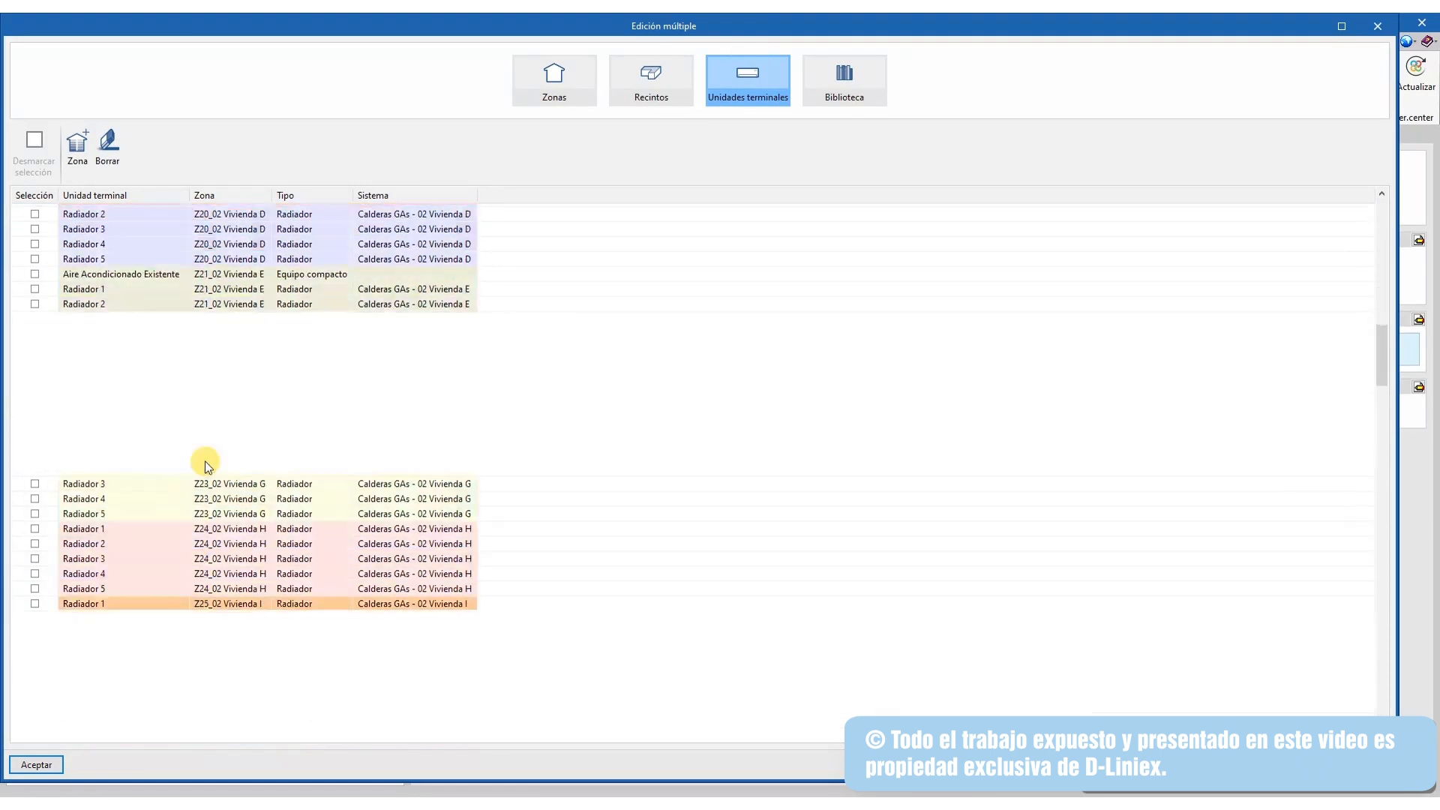
scroll(205, 471, "down", 20)
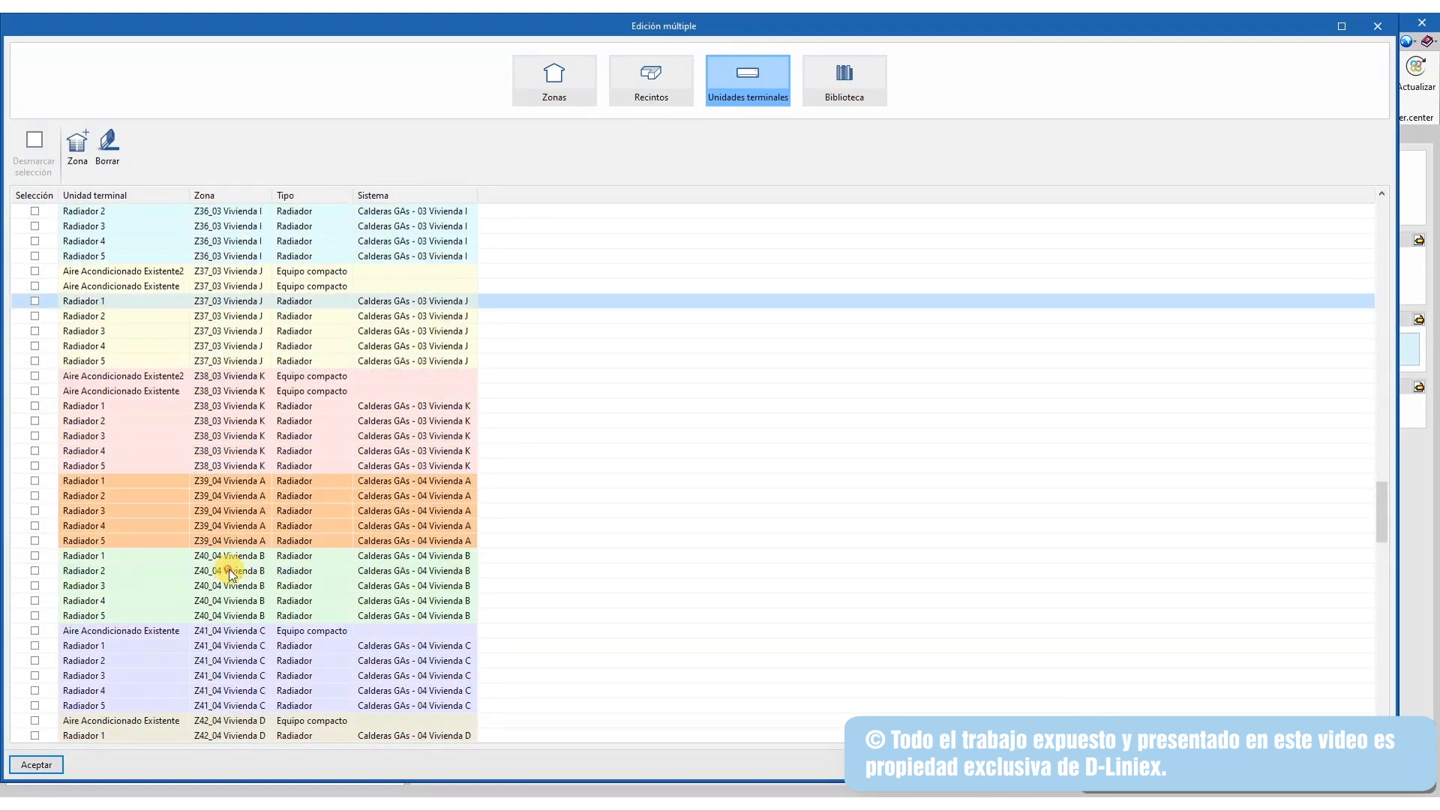
scroll(192, 550, "down", 6)
left_click(106, 541)
left_click(358, 579)
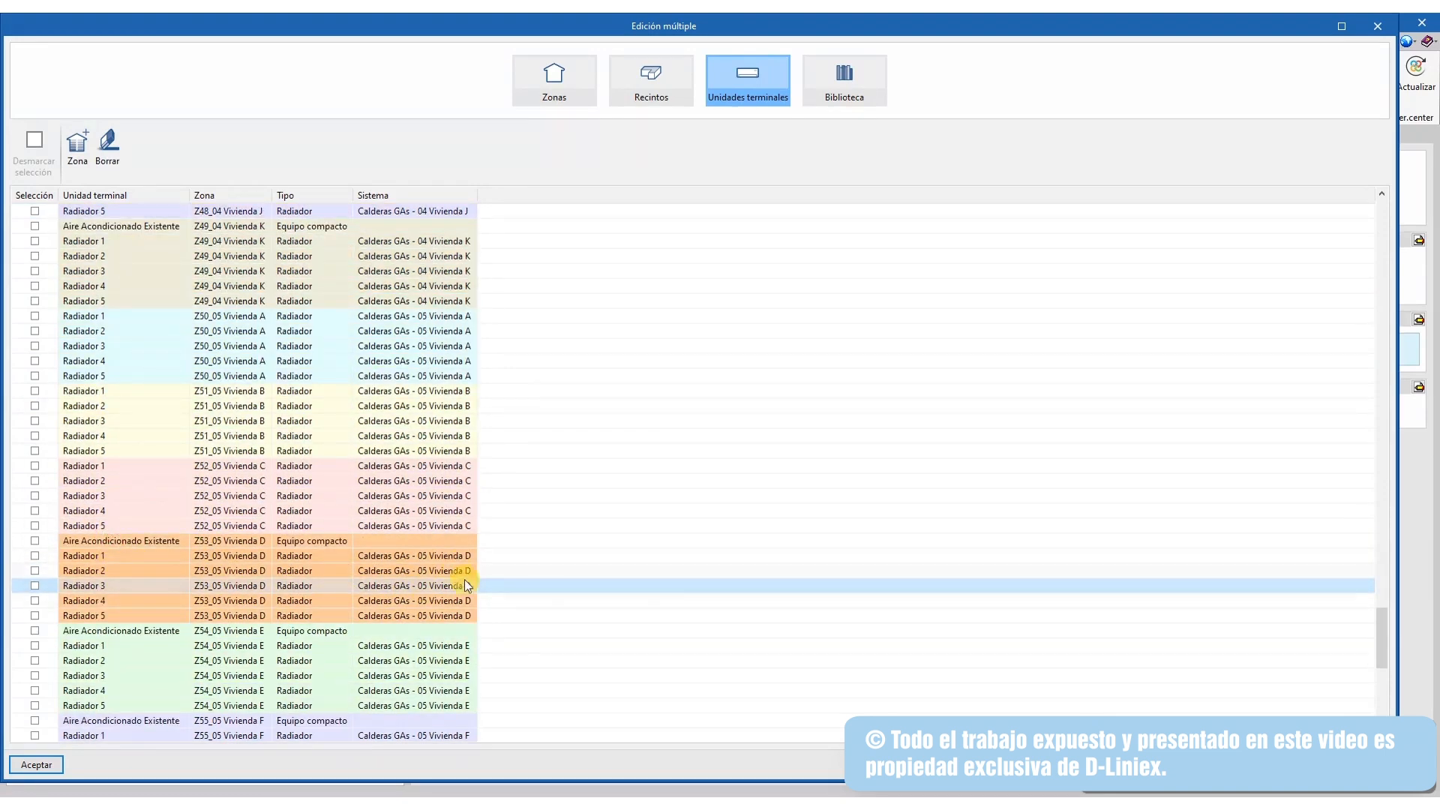
Select Z49's existing air conditioner, view the Biblioteca tab, and close the multiple-edit window
scroll(465, 584, "up", 6)
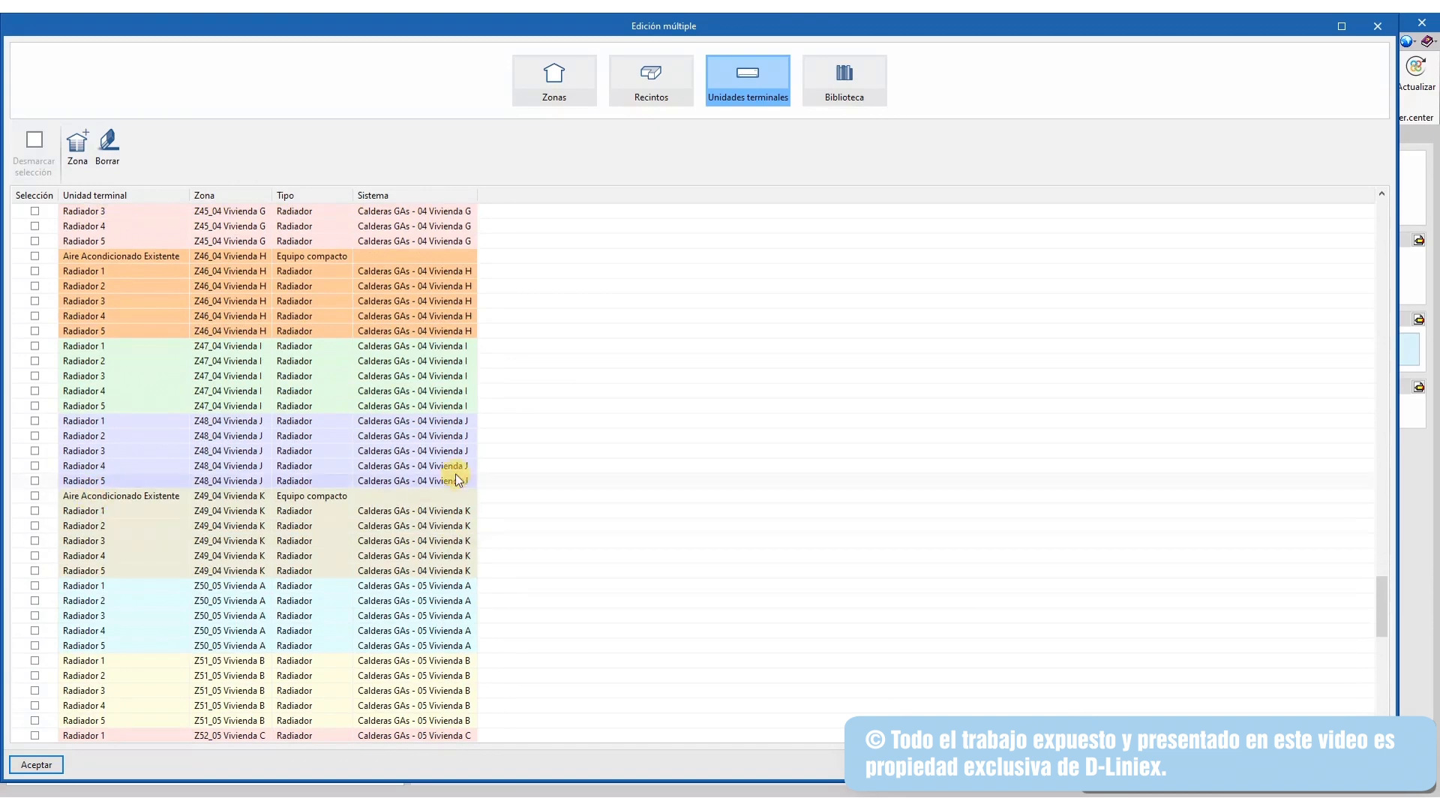
left_click(116, 495)
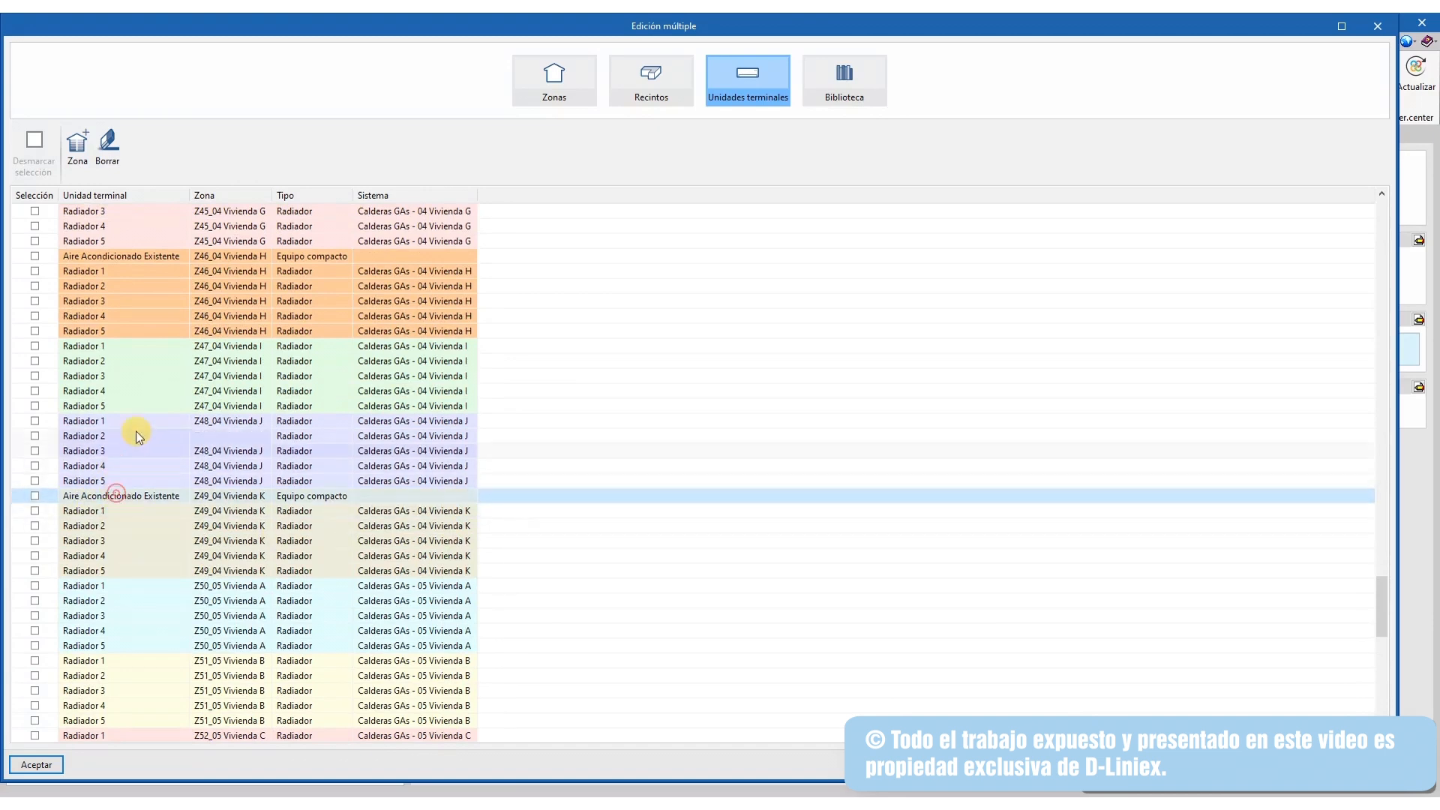
left_click(844, 92)
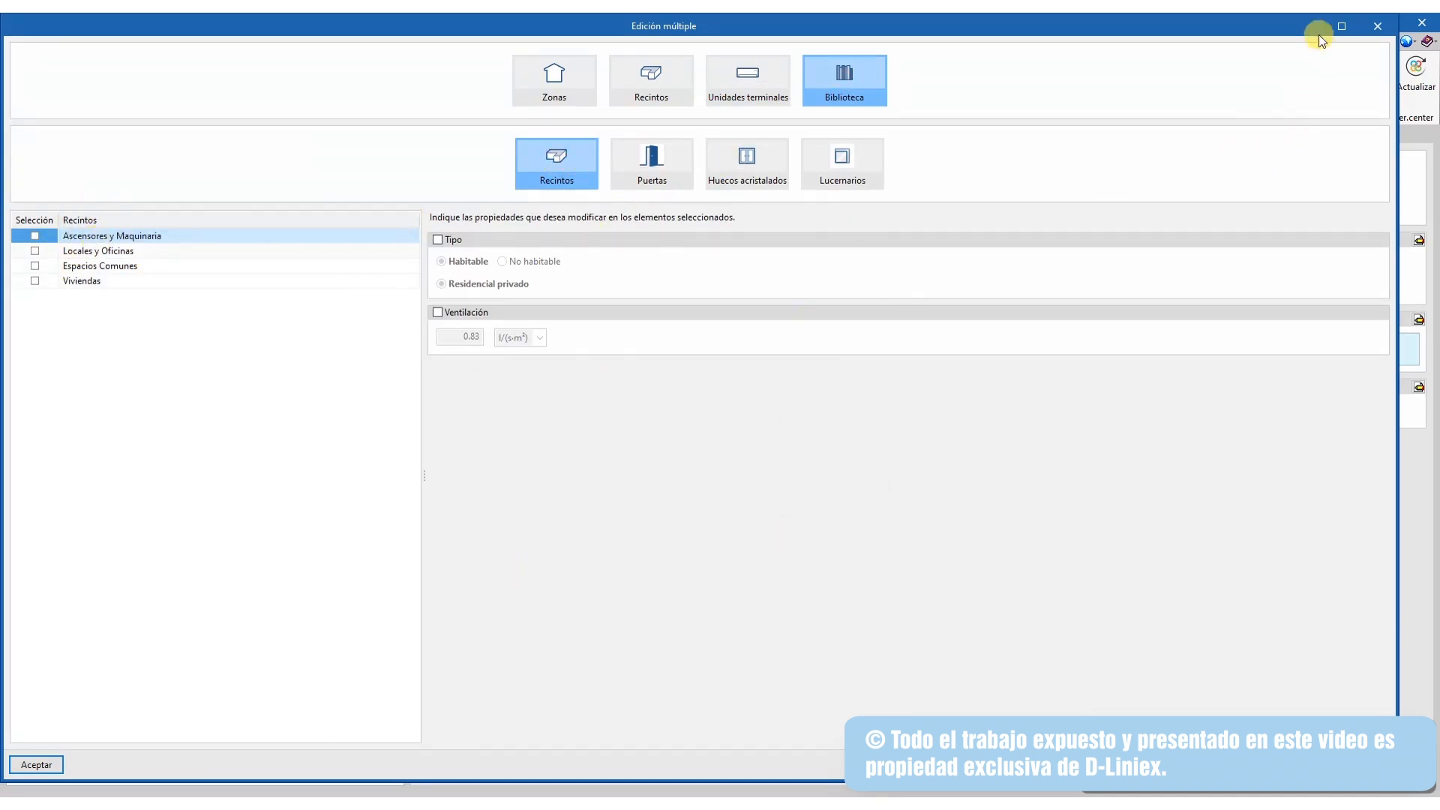
left_click(1377, 26)
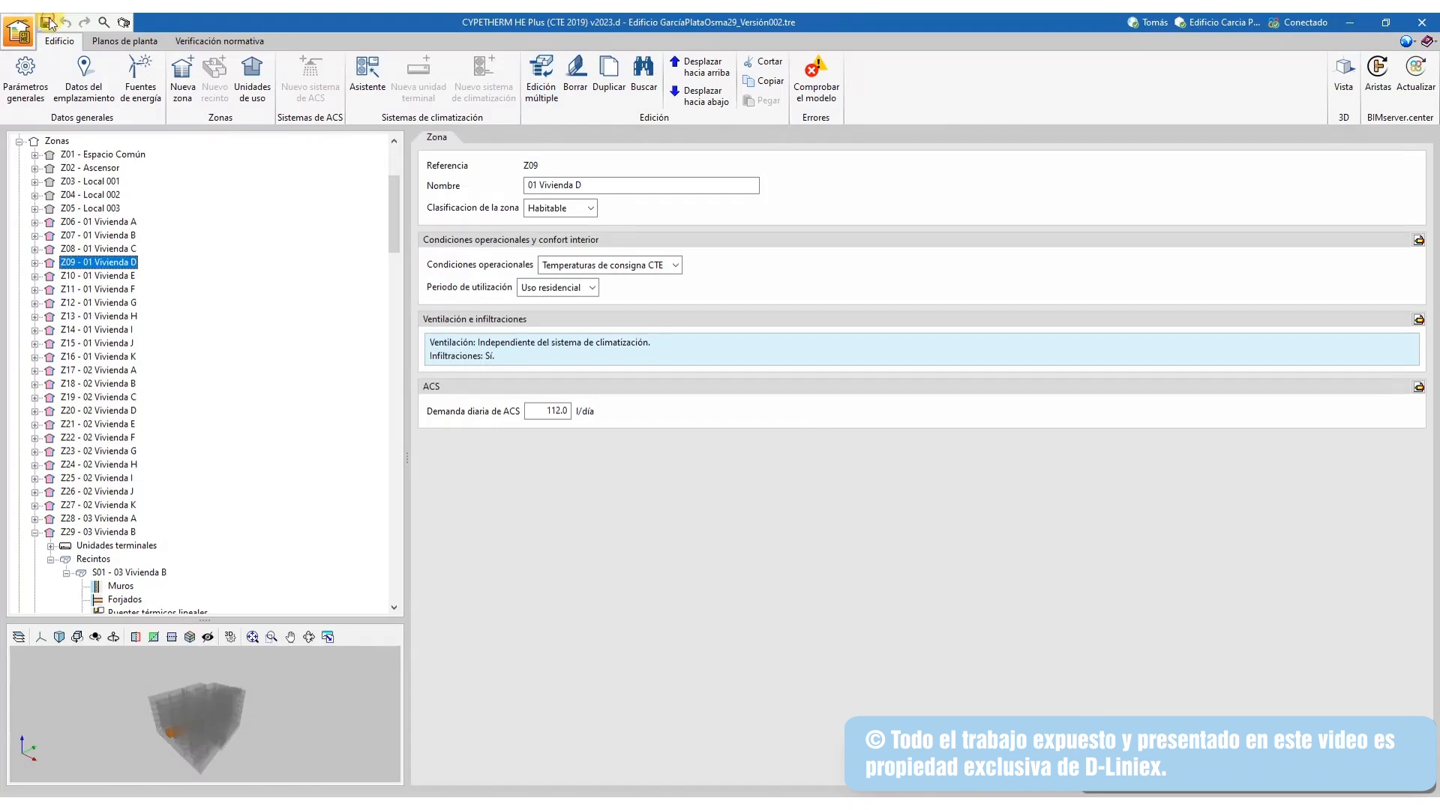
left_click(18, 32)
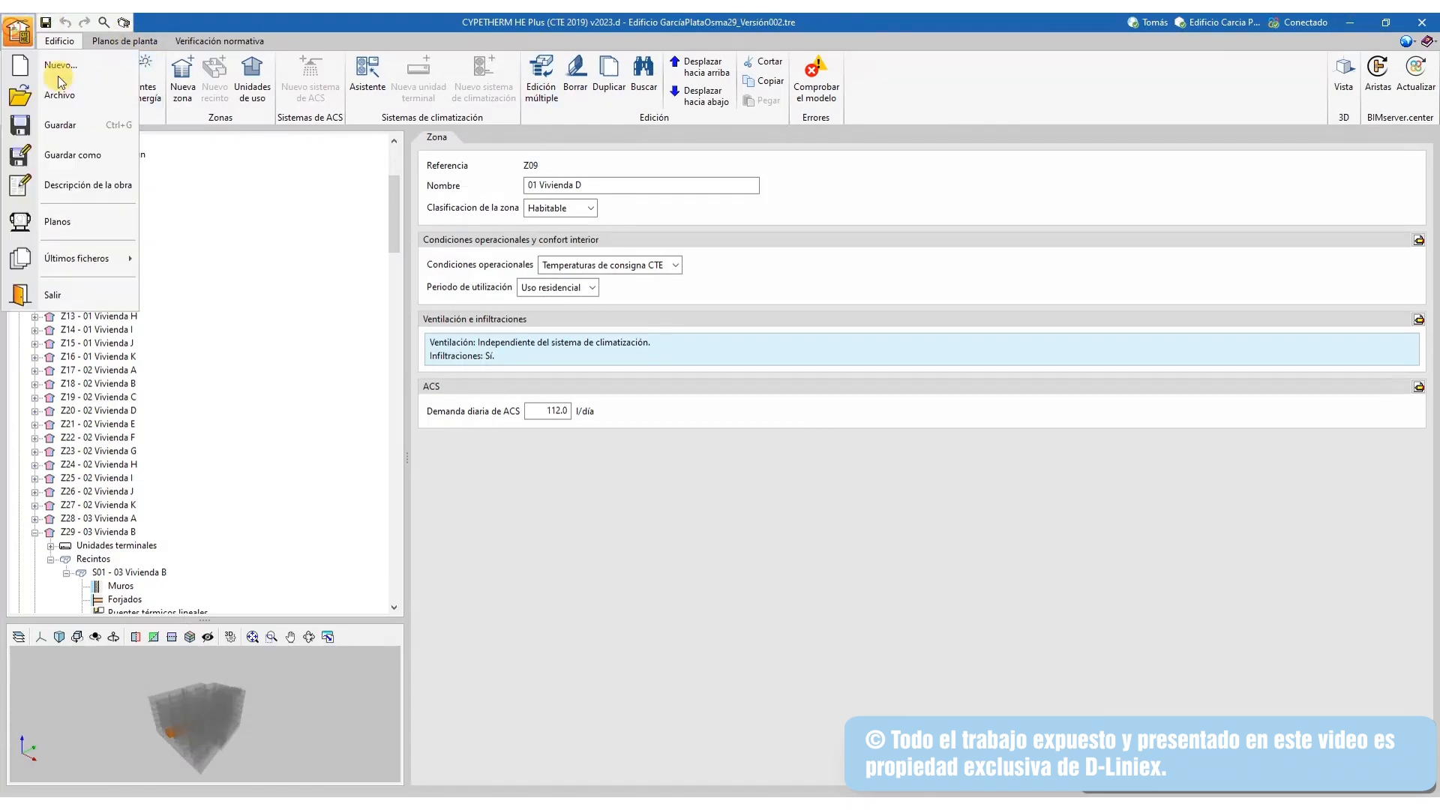
left_click(100, 160)
left_click_drag(791, 393, 750, 393)
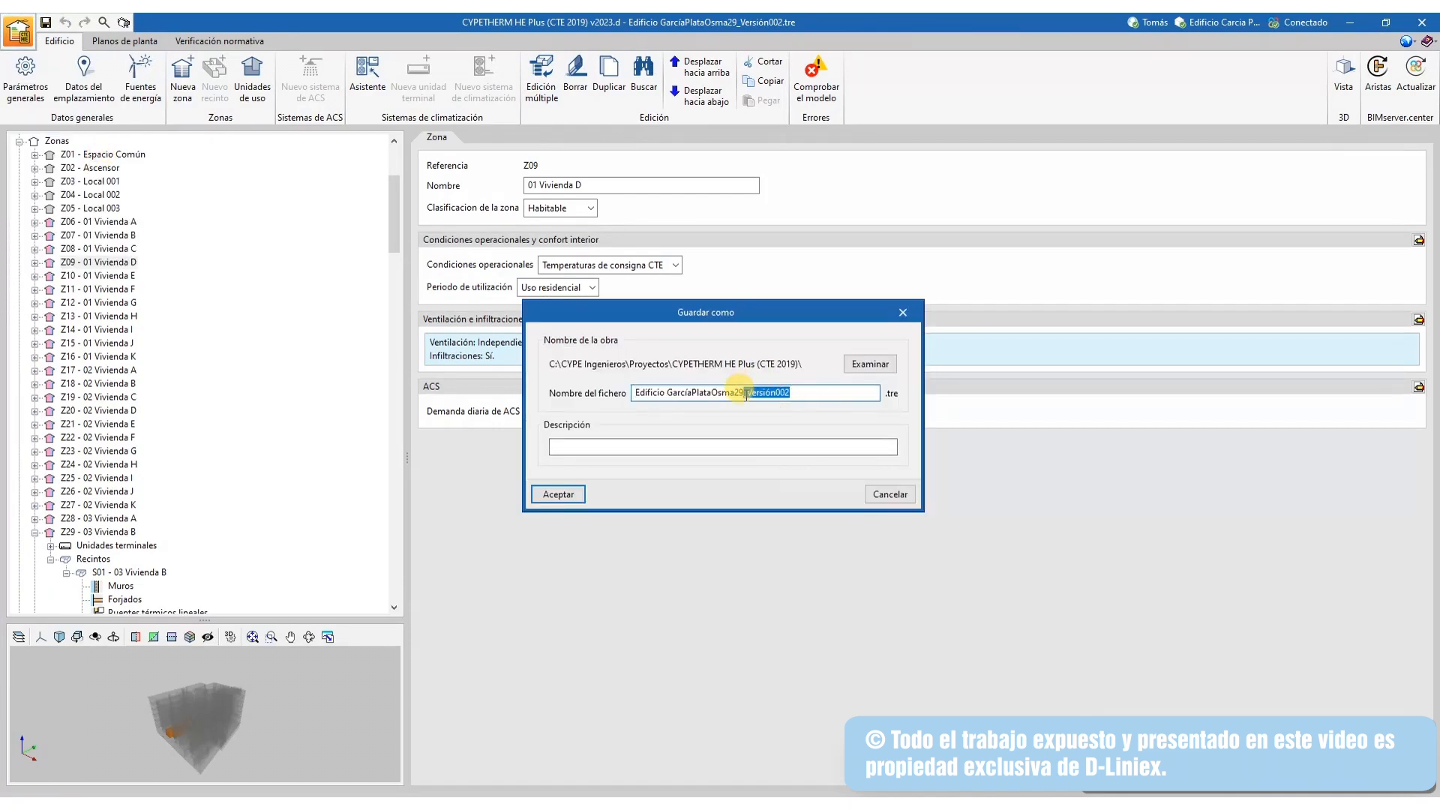
key("BackSpace")
left_click(558, 495)
left_click(103, 24)
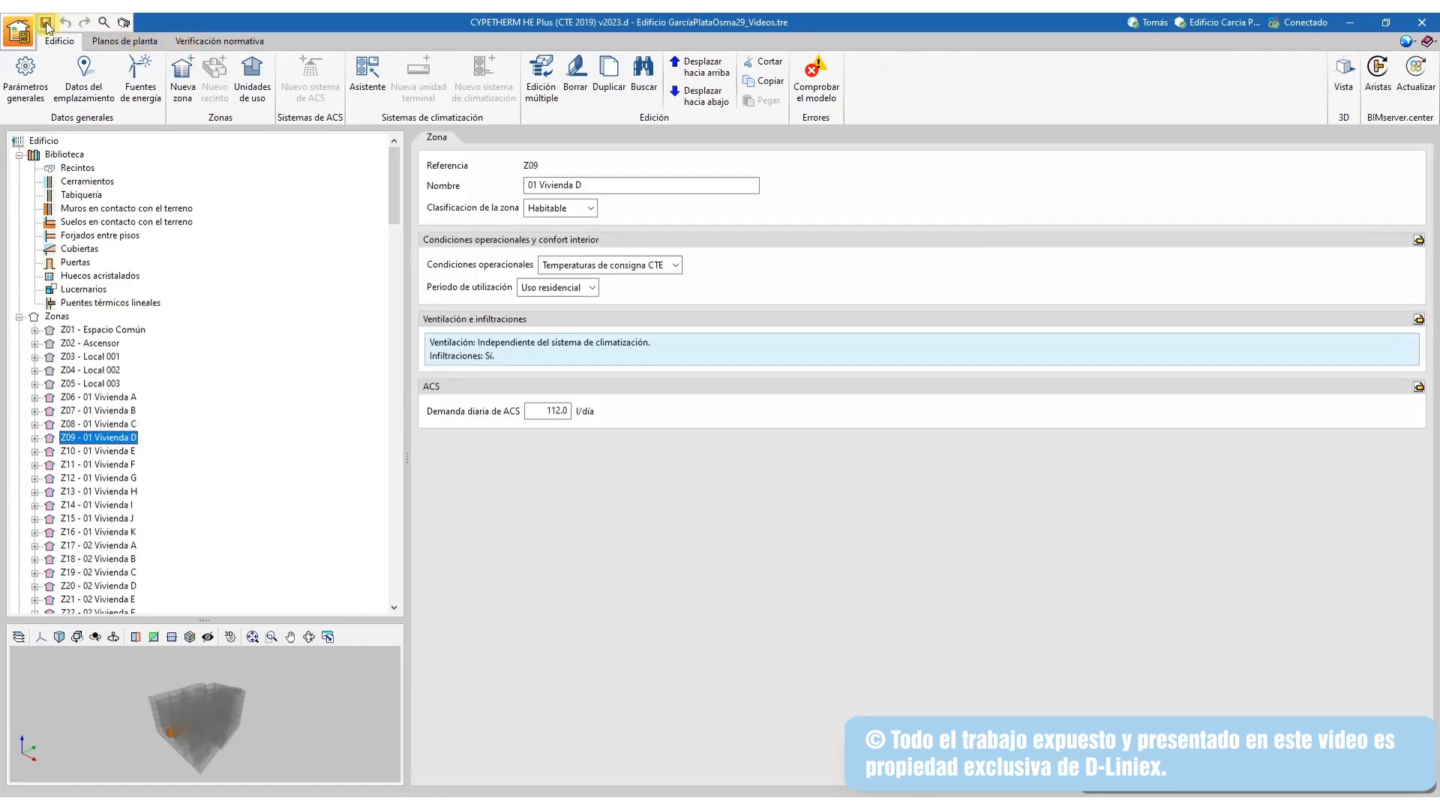
Show the Nivel 02 floor plan, select room Local 002, and go to Verificación normativa
left_click(97, 42)
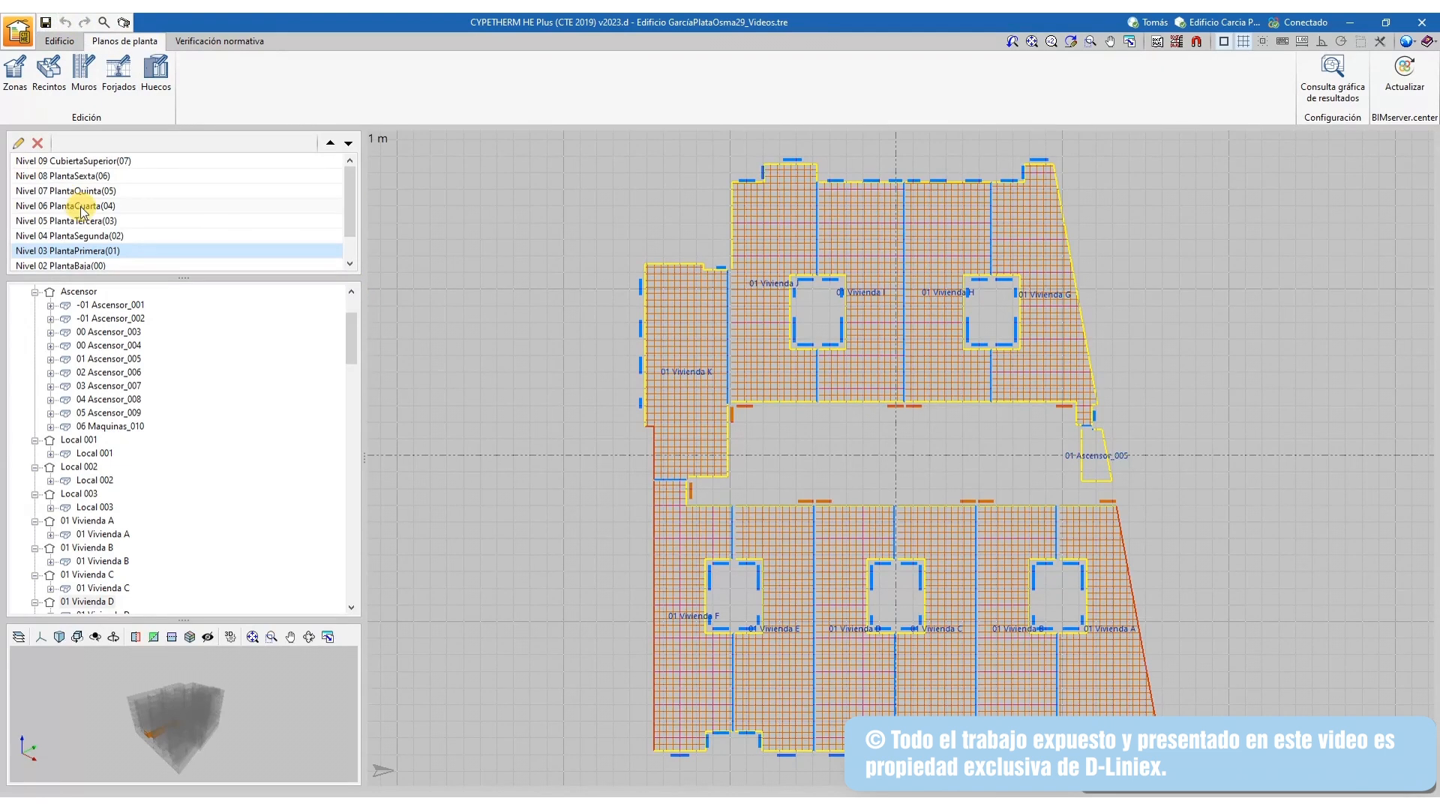
left_click(91, 237)
left_click(91, 203)
left_click(104, 333)
scroll(107, 400, "down", 2)
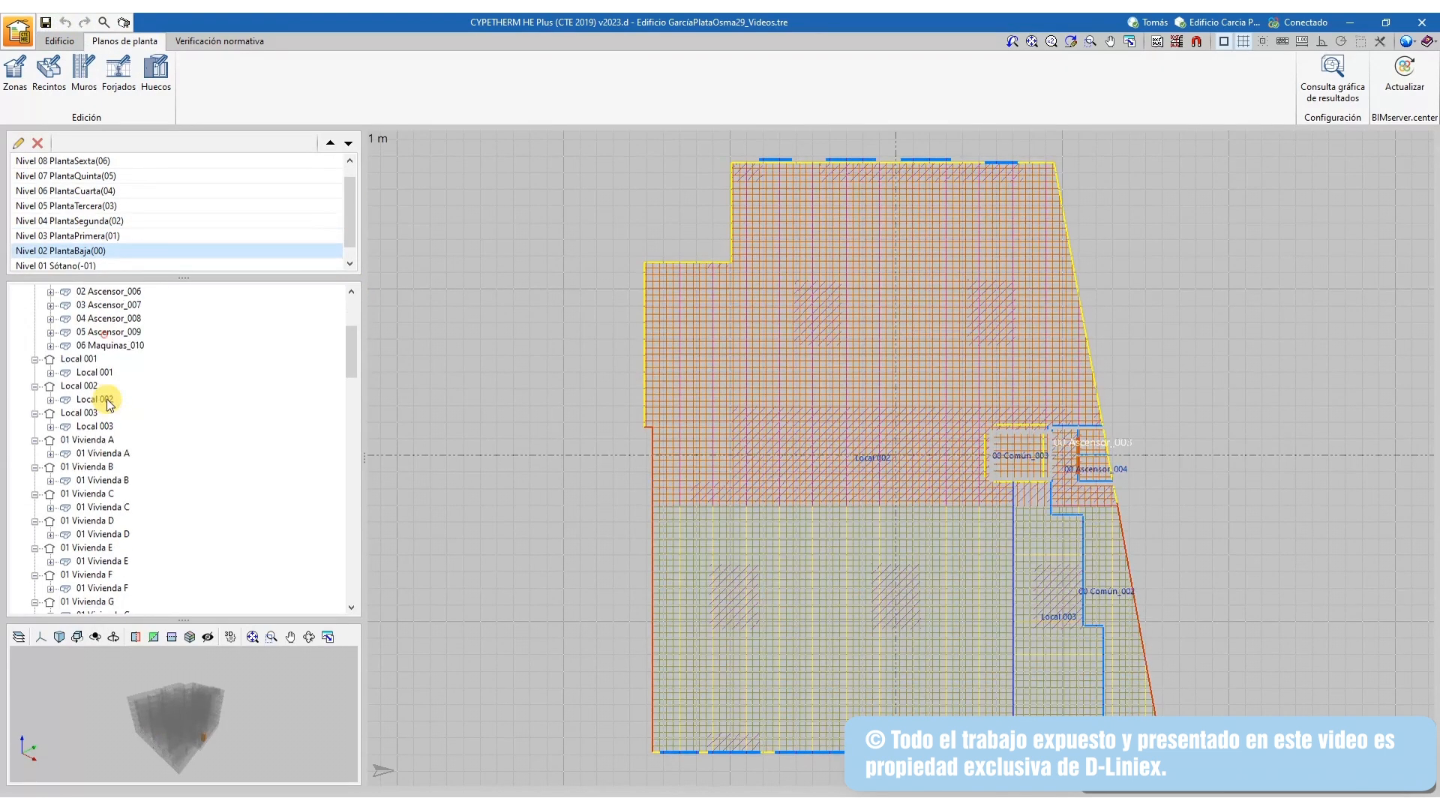
left_click(109, 403)
left_click(209, 39)
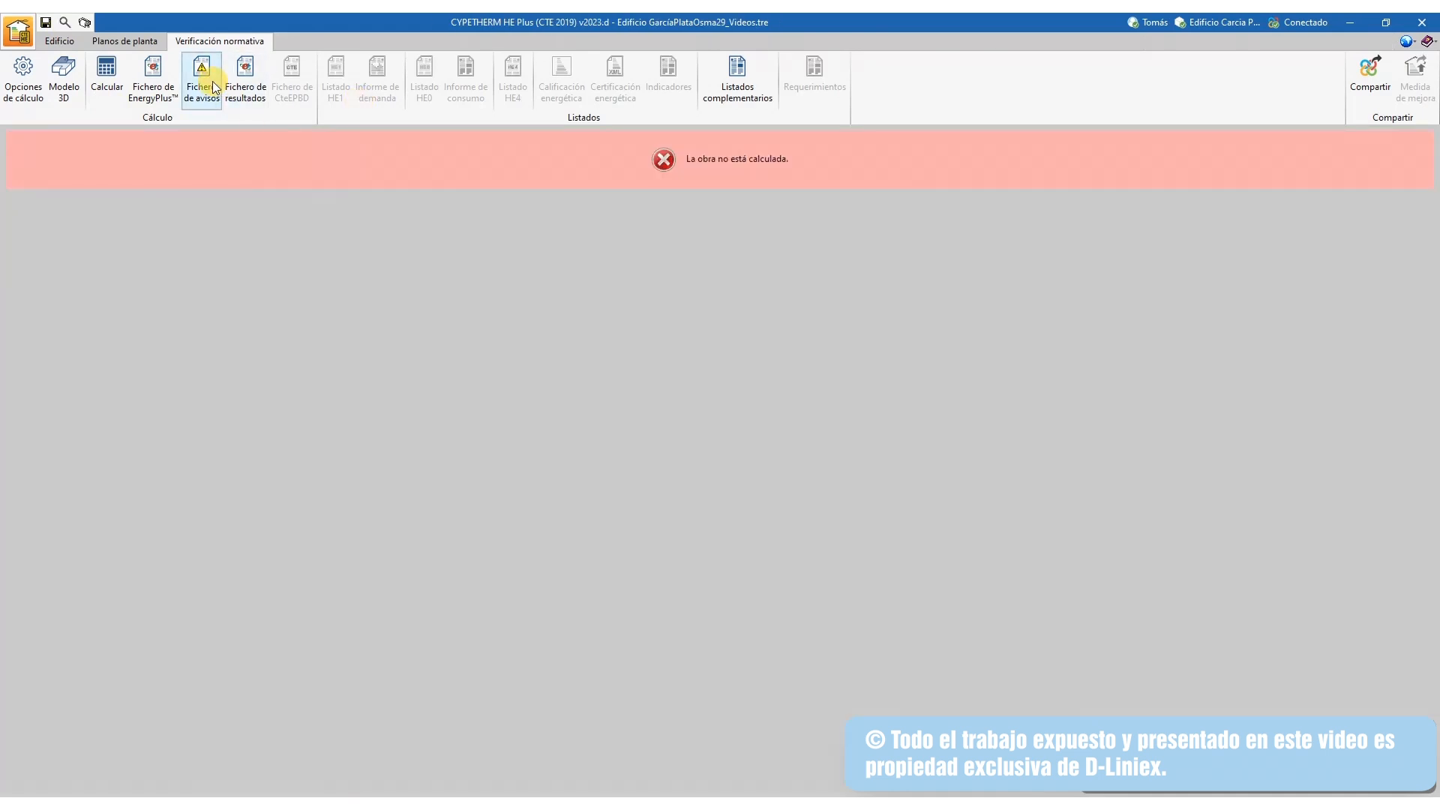
Review the warnings file and the calculation options, closing both without changes
left_click(209, 97)
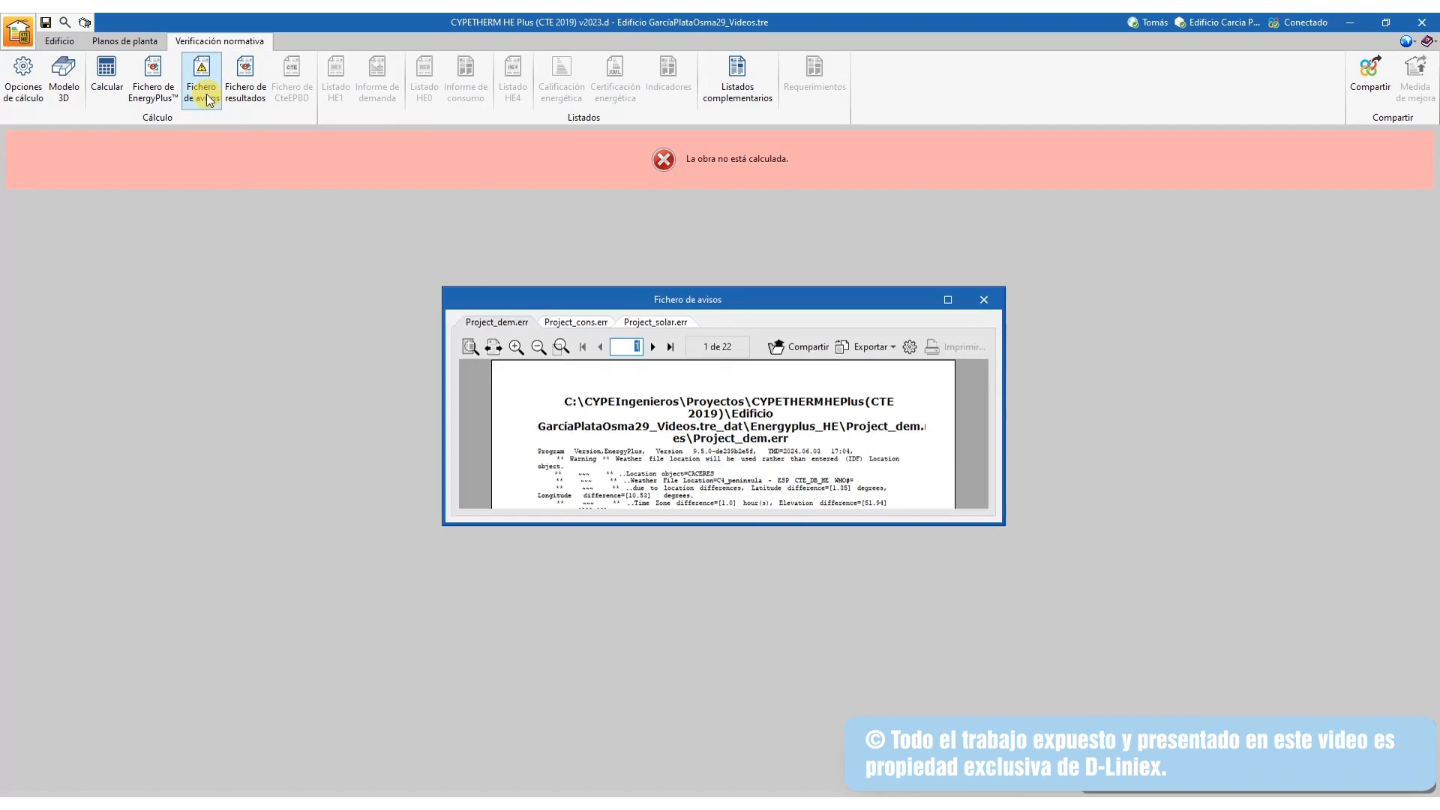
scroll(820, 488, "down", 3)
left_click(984, 300)
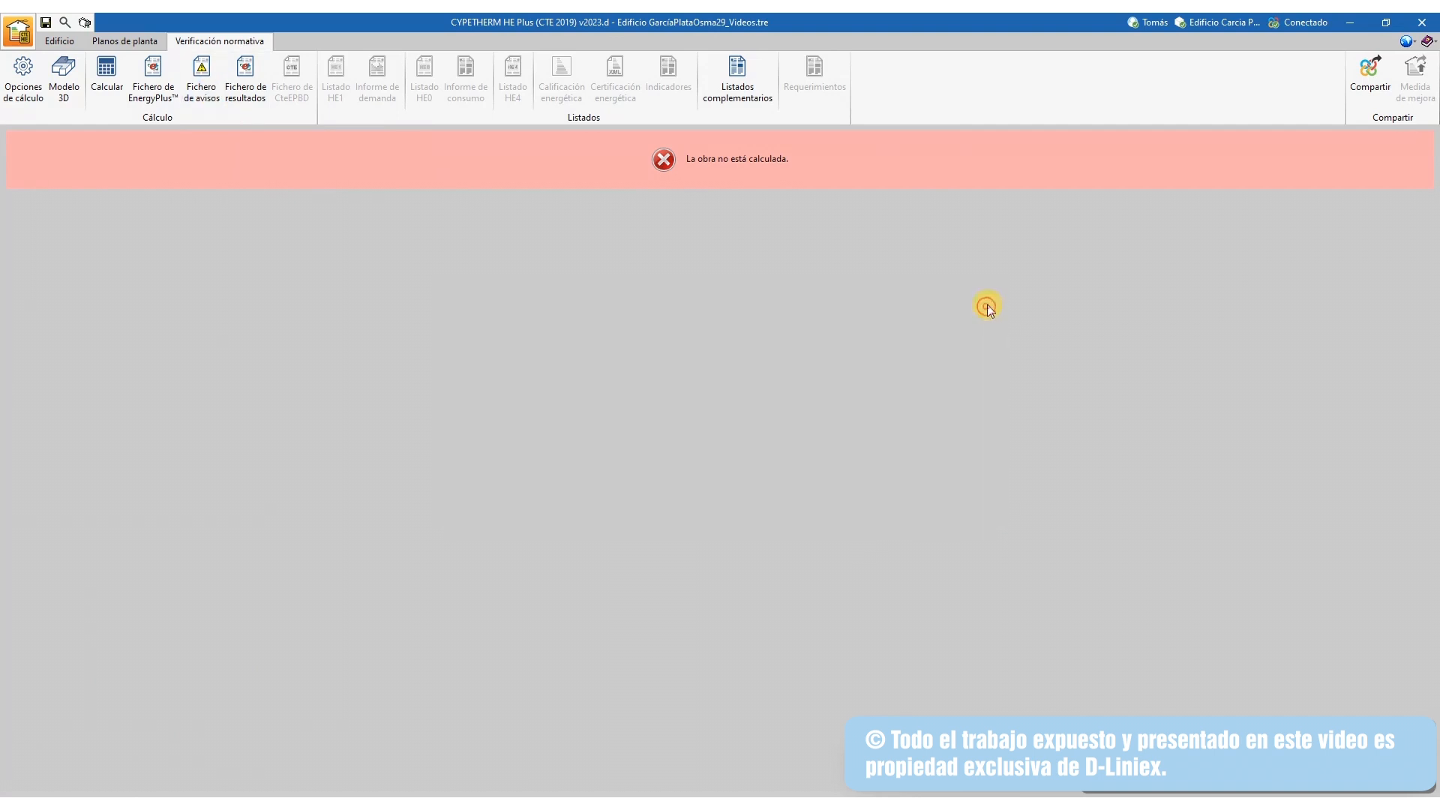
left_click(123, 90)
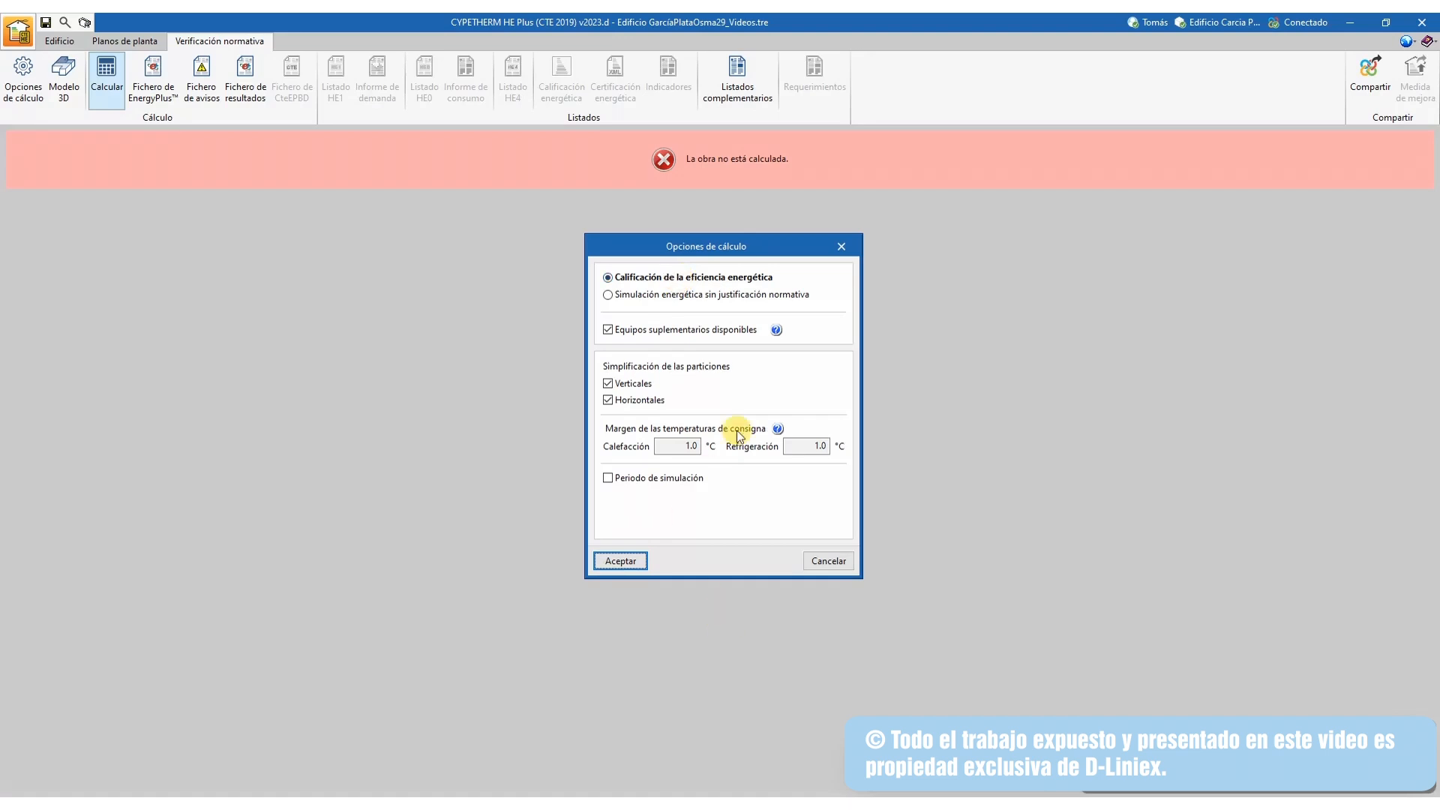
left_click(840, 247)
left_click(24, 75)
left_click(841, 246)
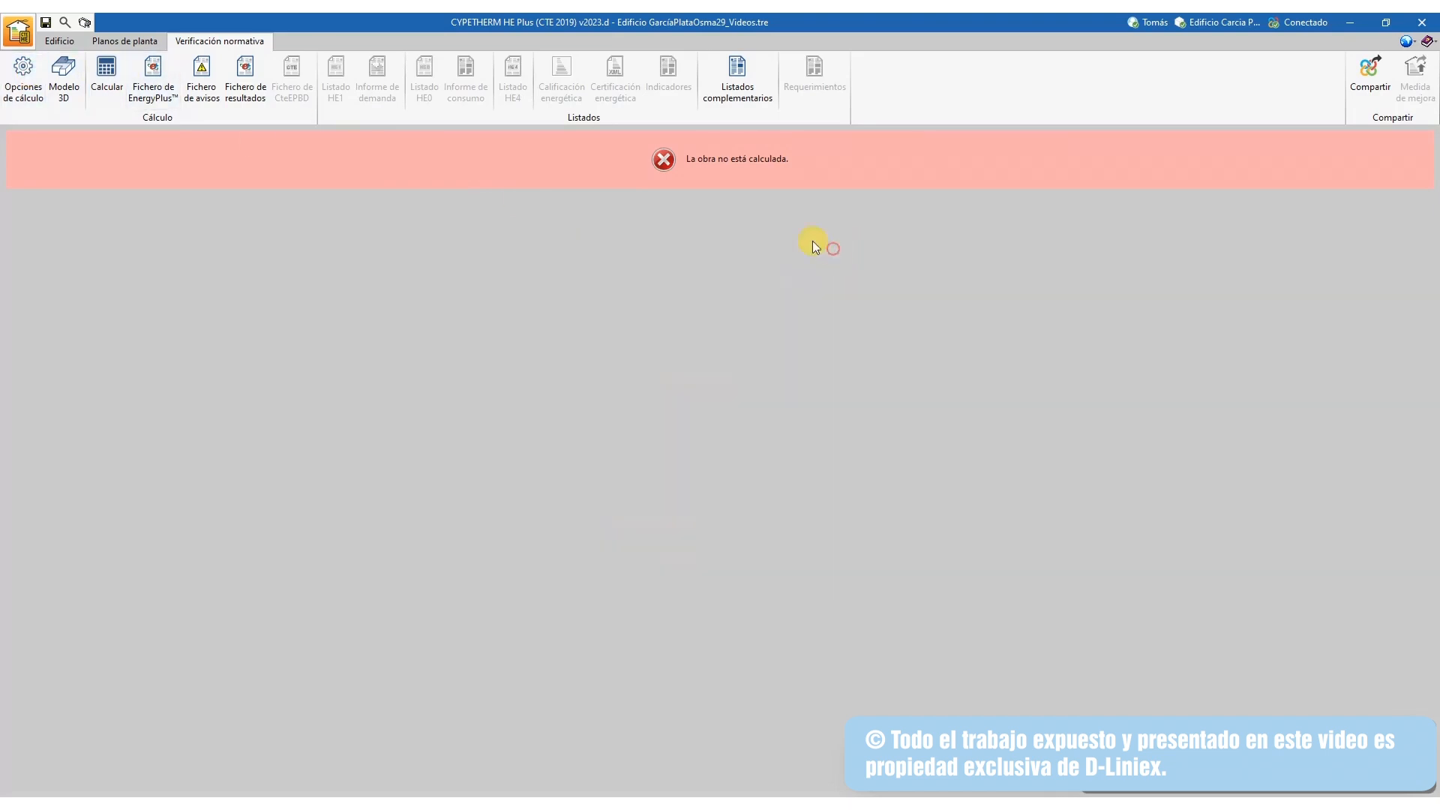
Check the general building parameters from the Edificio view and close them
left_click(67, 41)
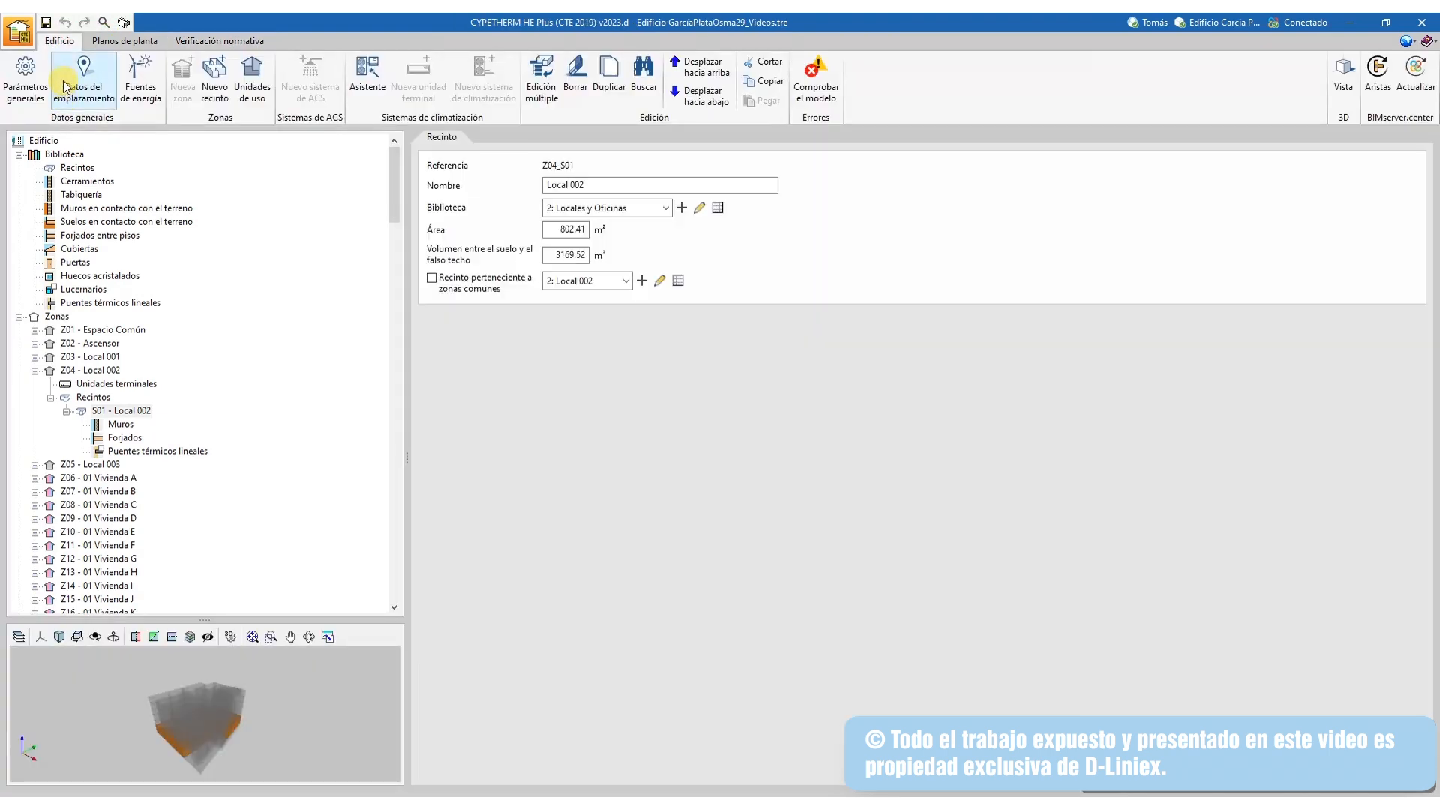
left_click(27, 75)
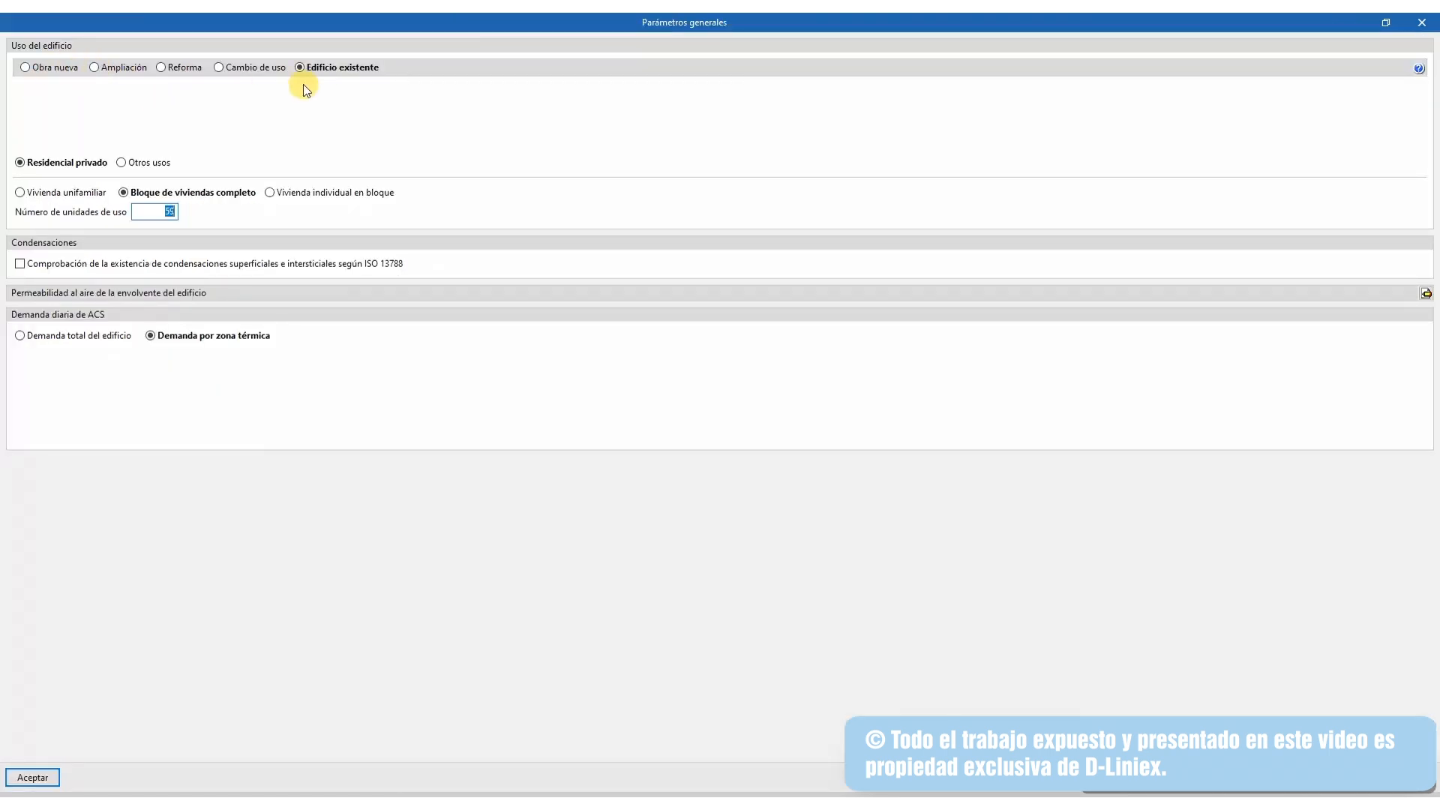
left_click(1422, 20)
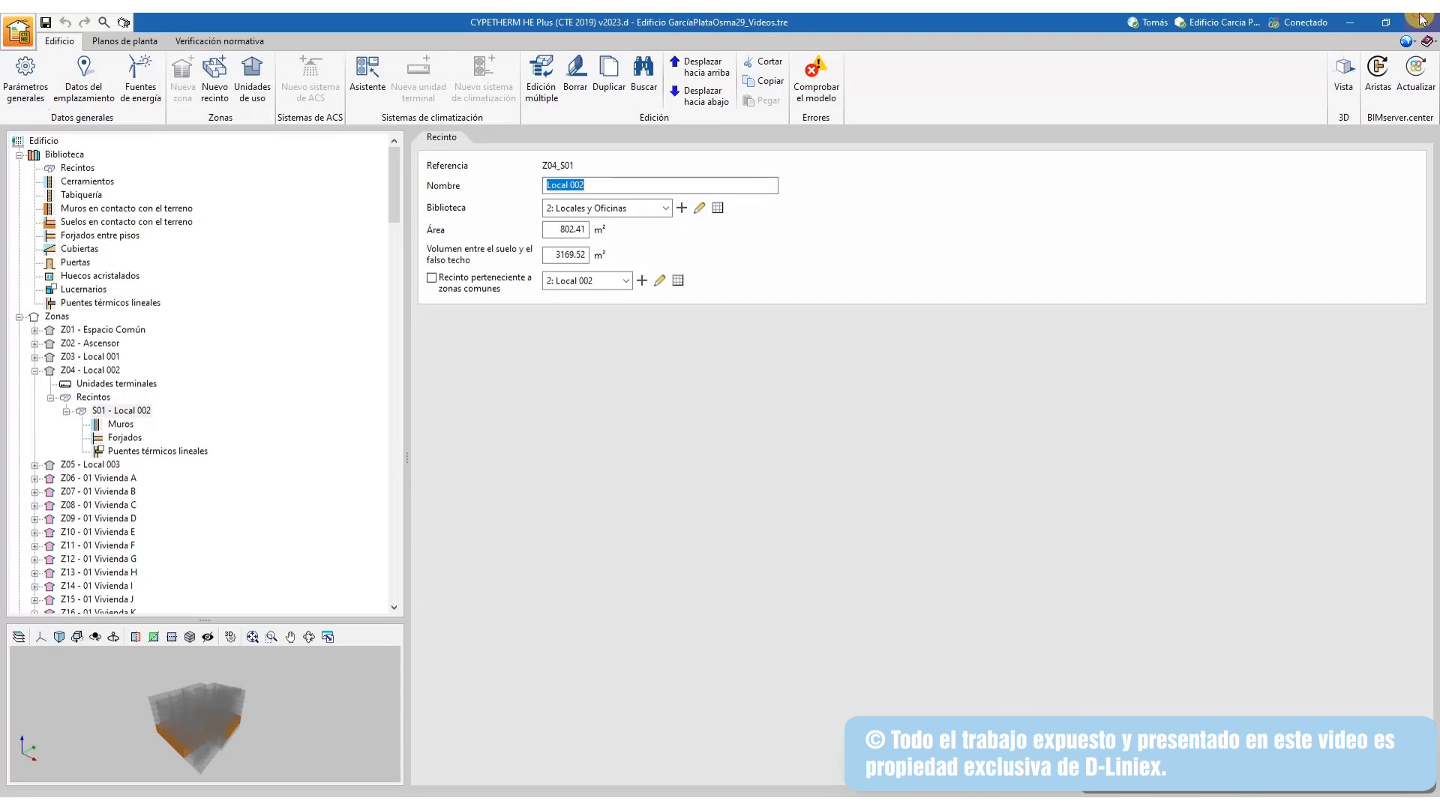
Return to Verificación normativa and open the calculation options via Calcular
left_click(197, 42)
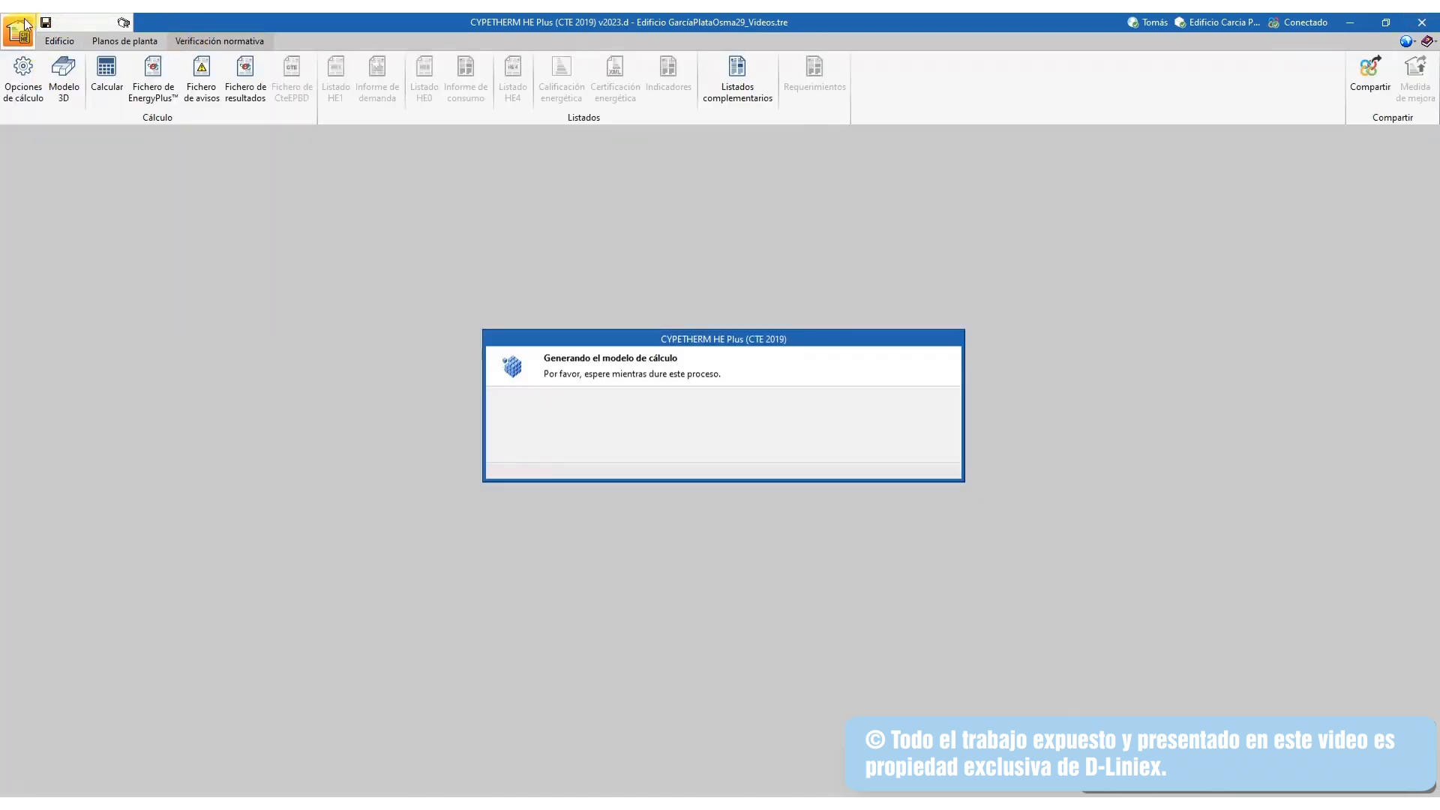
left_click(558, 344)
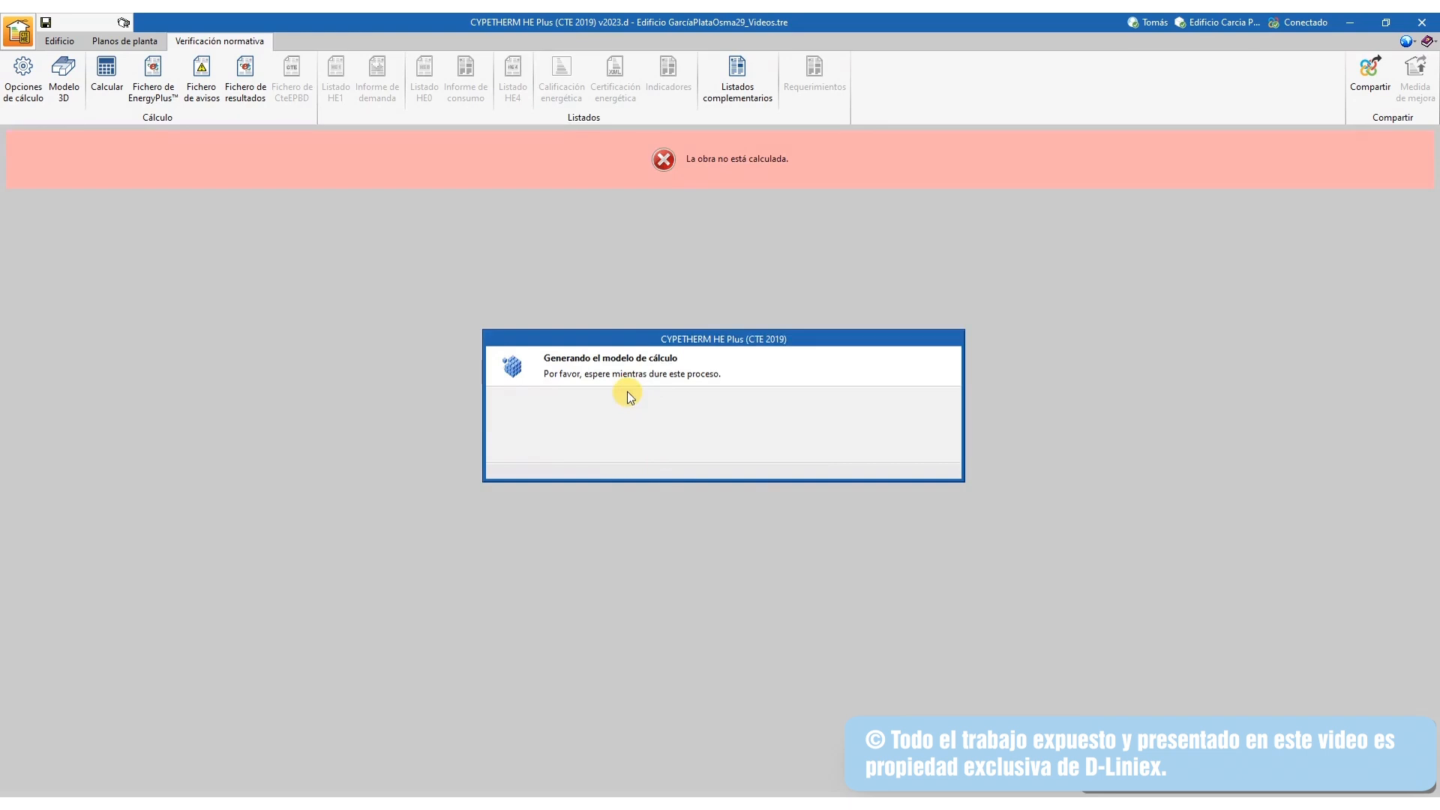
left_click(115, 72)
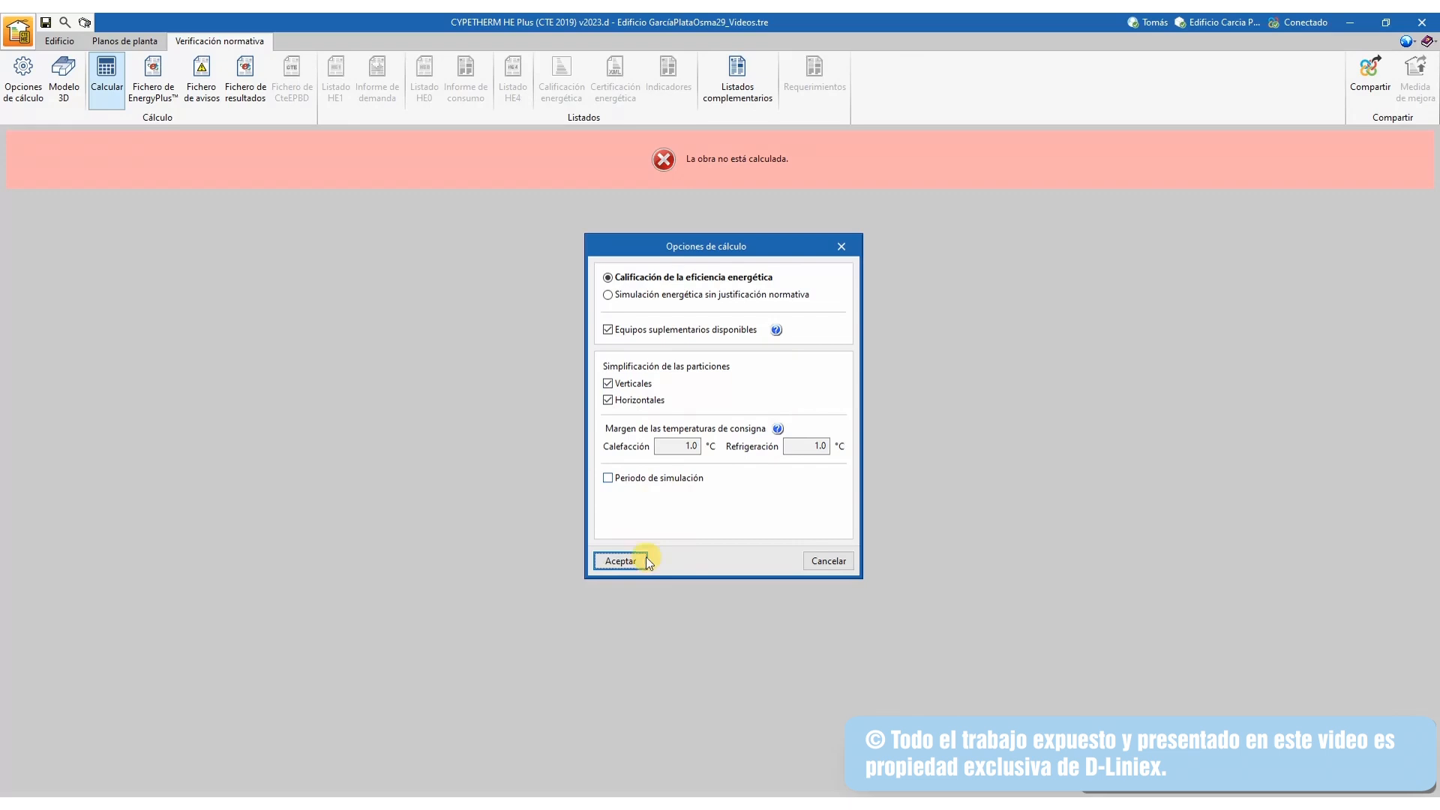
Run the full-year calculation with no simulation period limit, producing the demand report
left_click(609, 478)
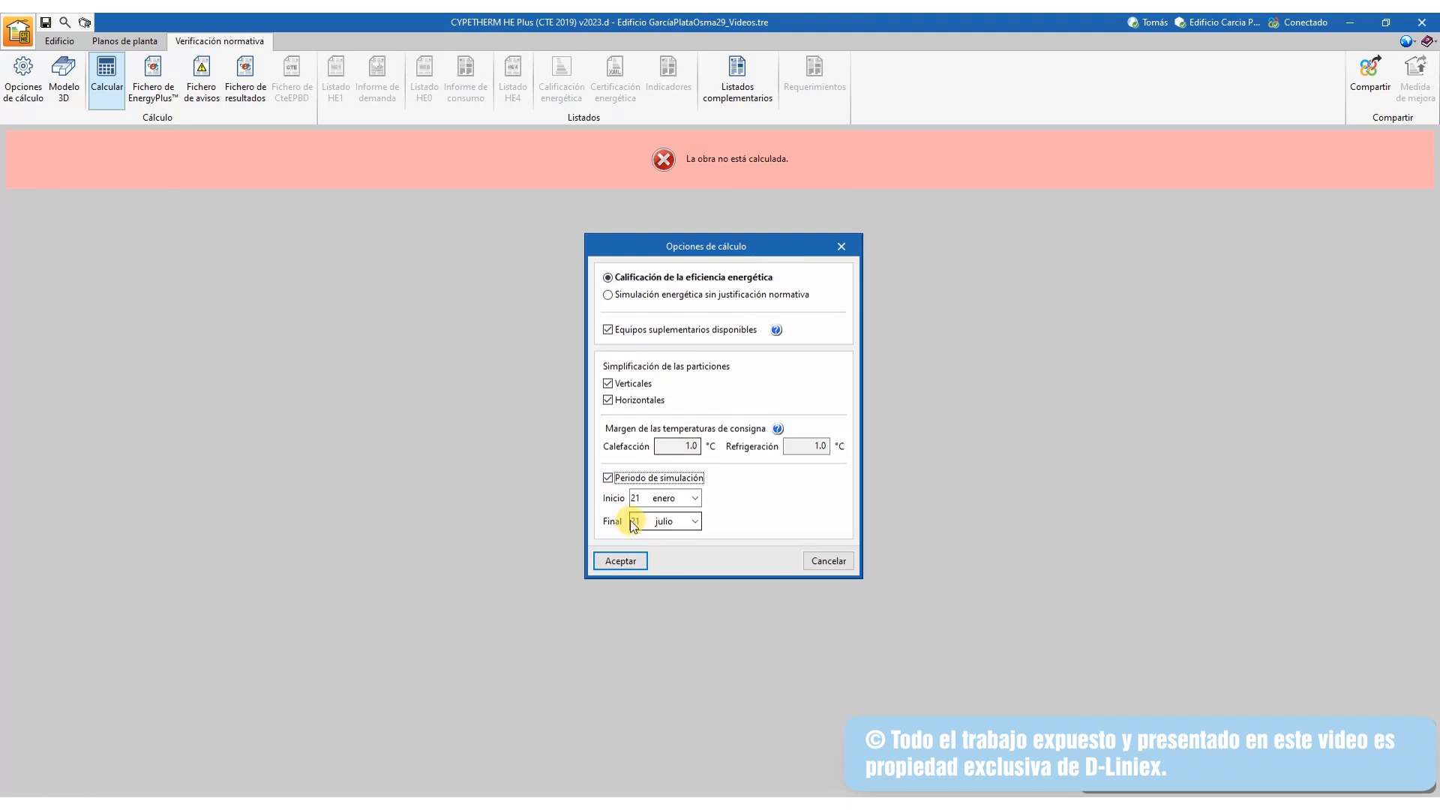
left_click(607, 479)
left_click(623, 561)
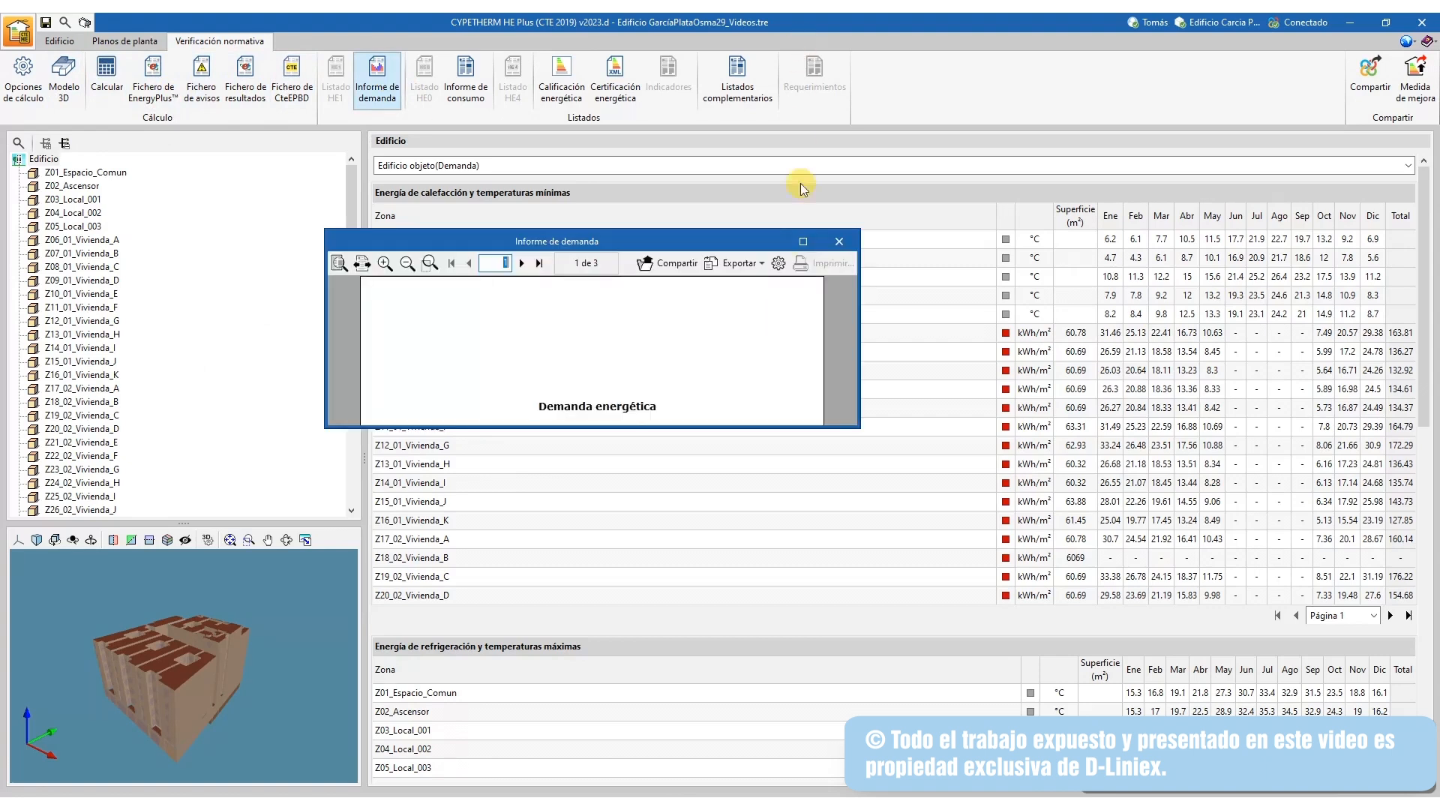
Enlarge and scroll through the Informe de demanda, then close it
left_click_drag(731, 474, 686, 772)
left_click_drag(685, 228, 687, 80)
left_click_drag(842, 275, 840, 728)
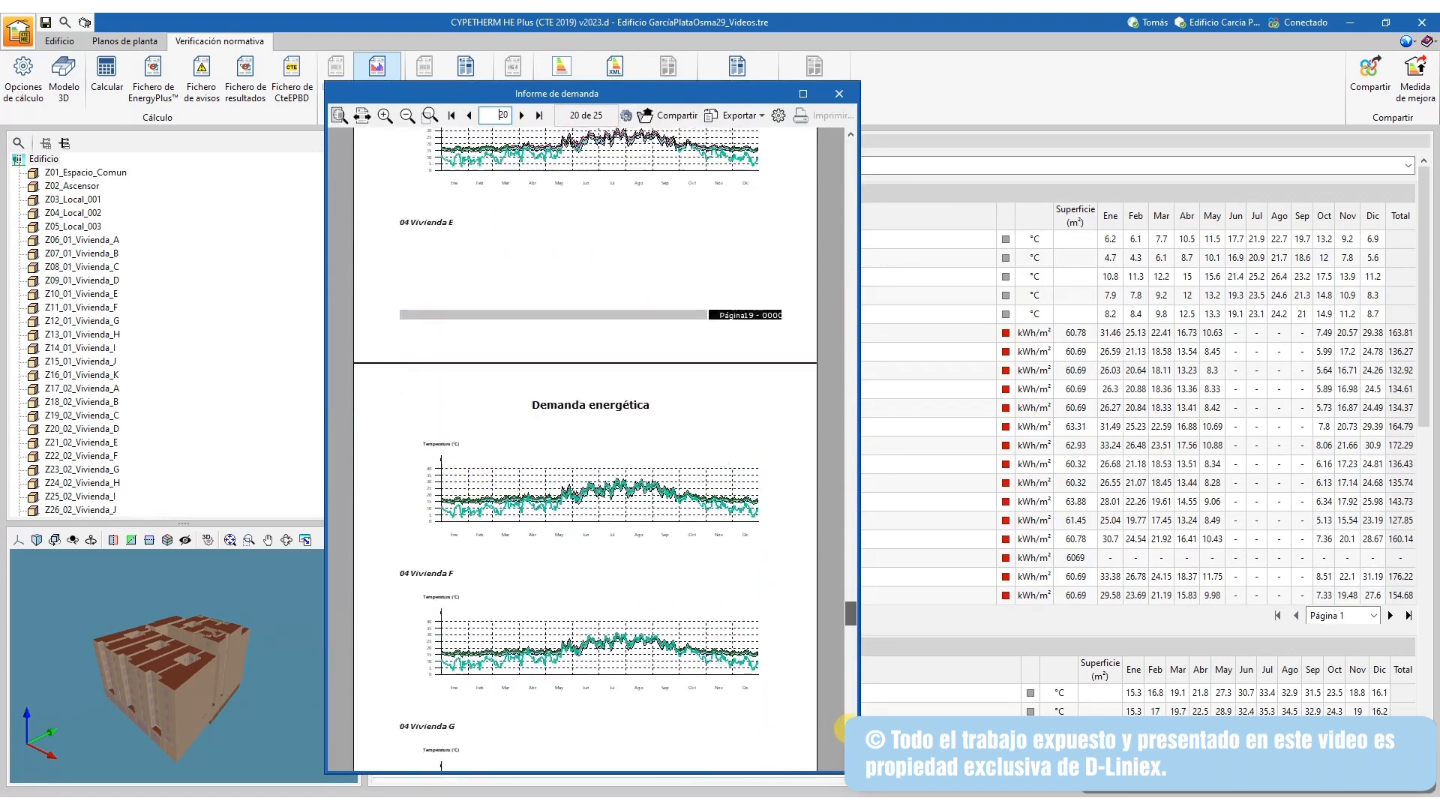
left_click(839, 93)
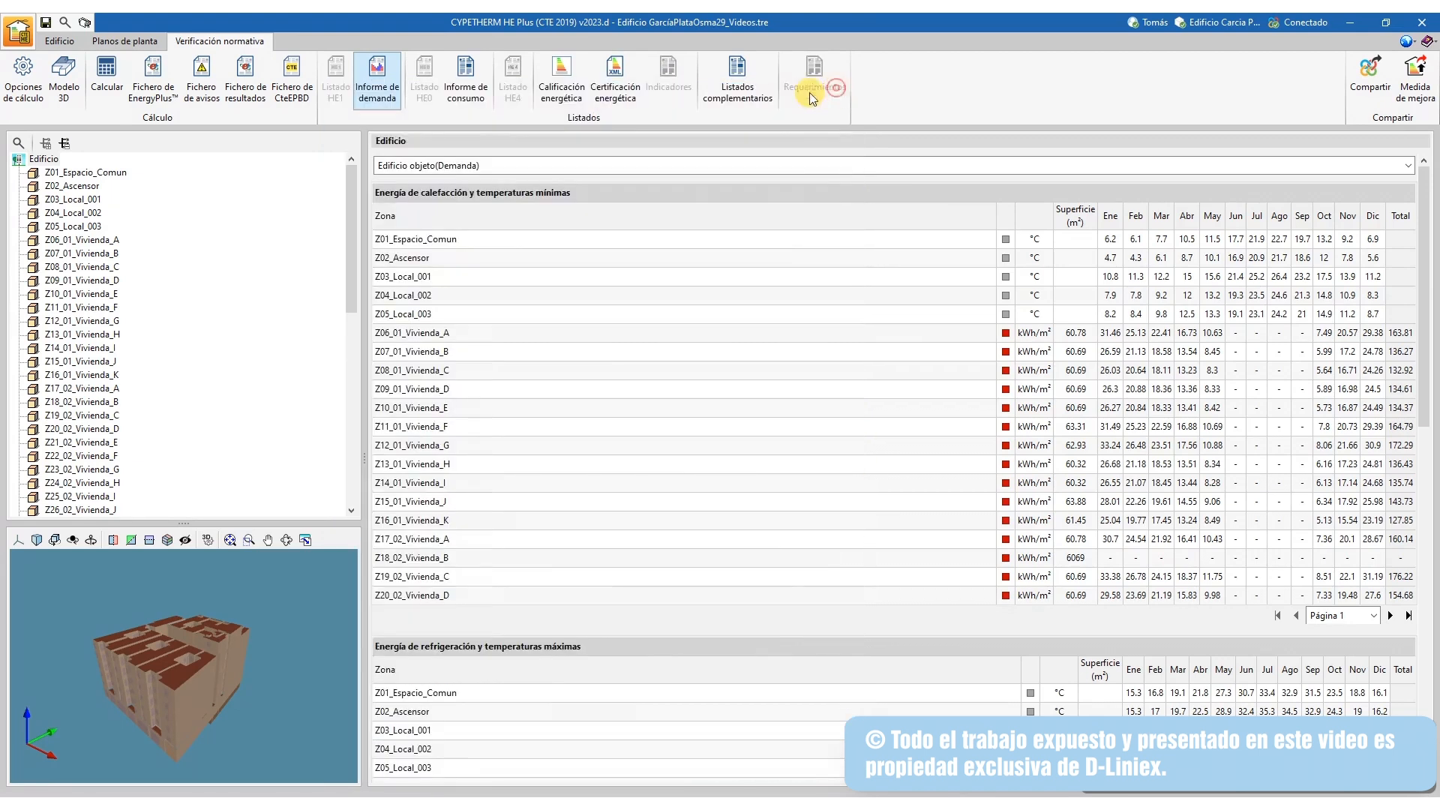
Review and close the Informe de consumo, orbit the 3D model, and bring Revit forward
left_click(467, 69)
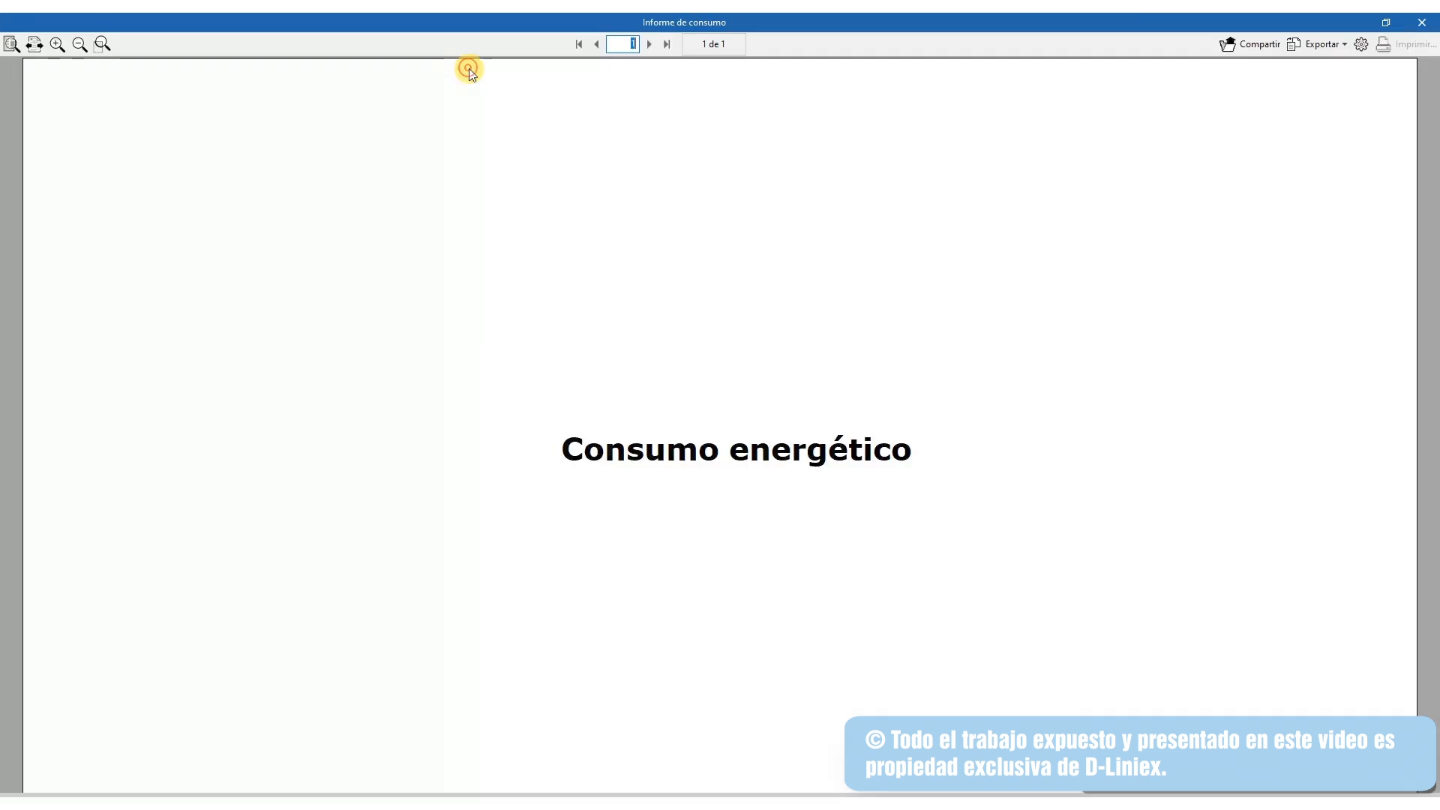
left_click_drag(1431, 105, 1428, 624)
left_click(1422, 23)
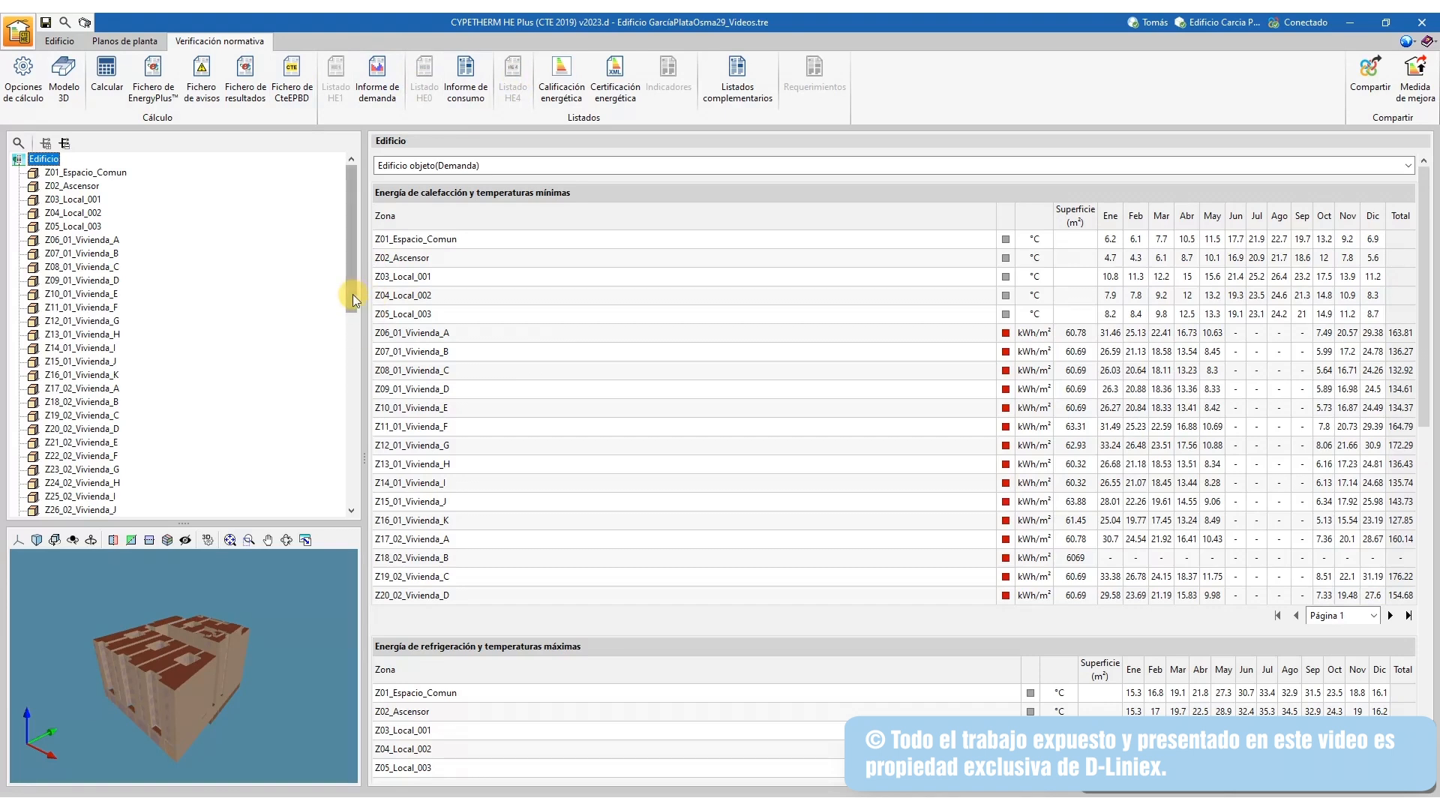
left_click_drag(255, 629, 356, 589)
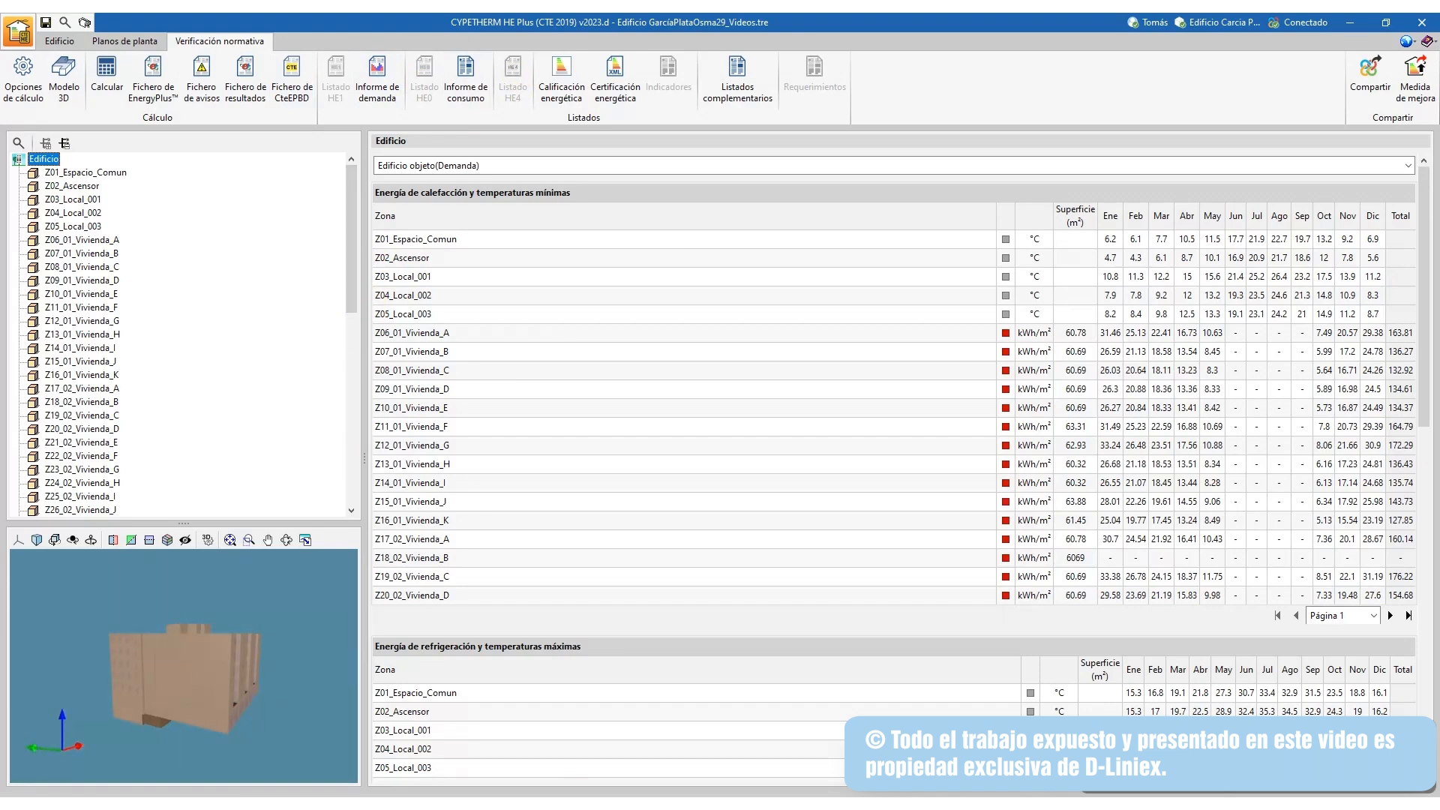
left_click(643, 745)
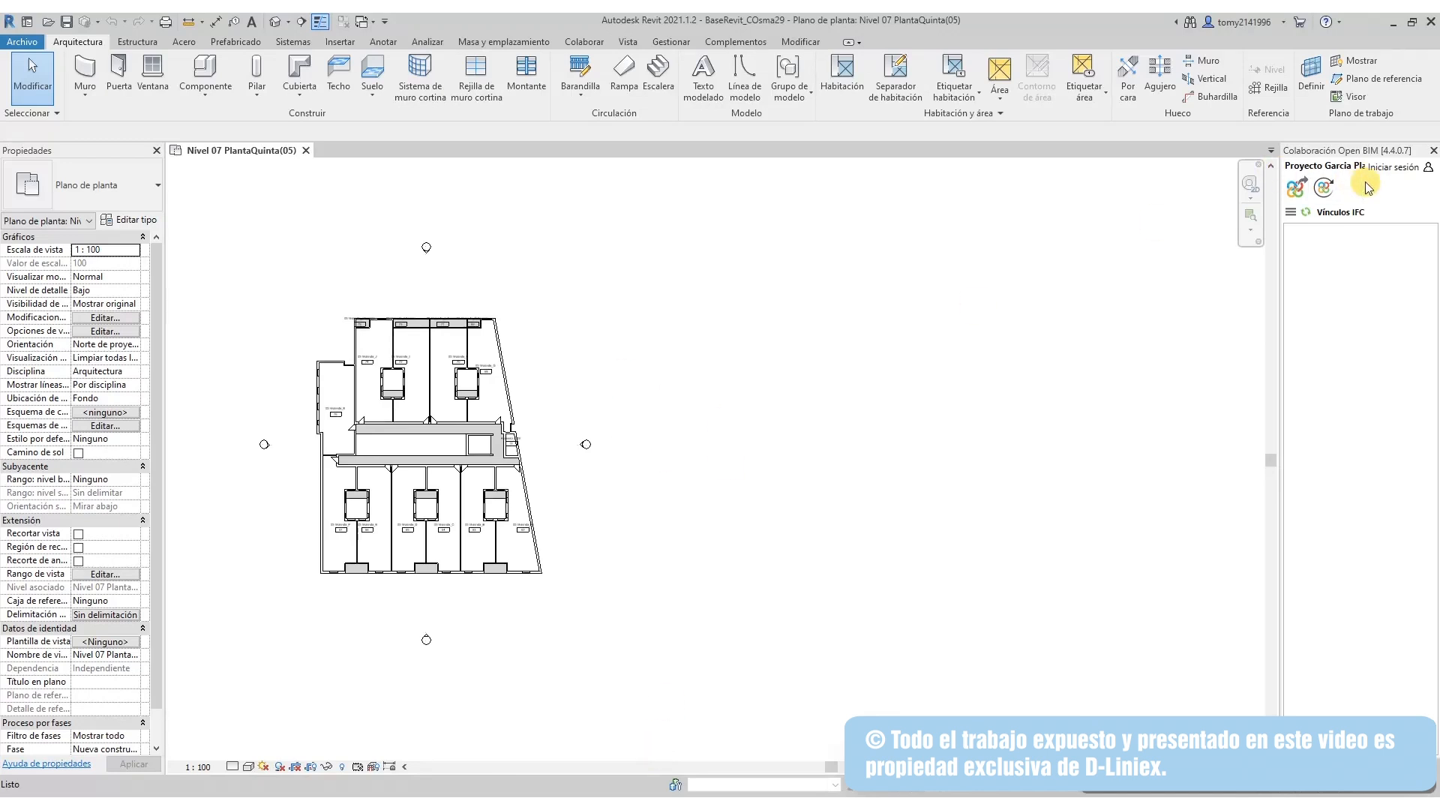
Close the Open BIM panel and open the {3D} view, cancelling an accidental window move
left_click(1434, 151)
double_click(1340, 366)
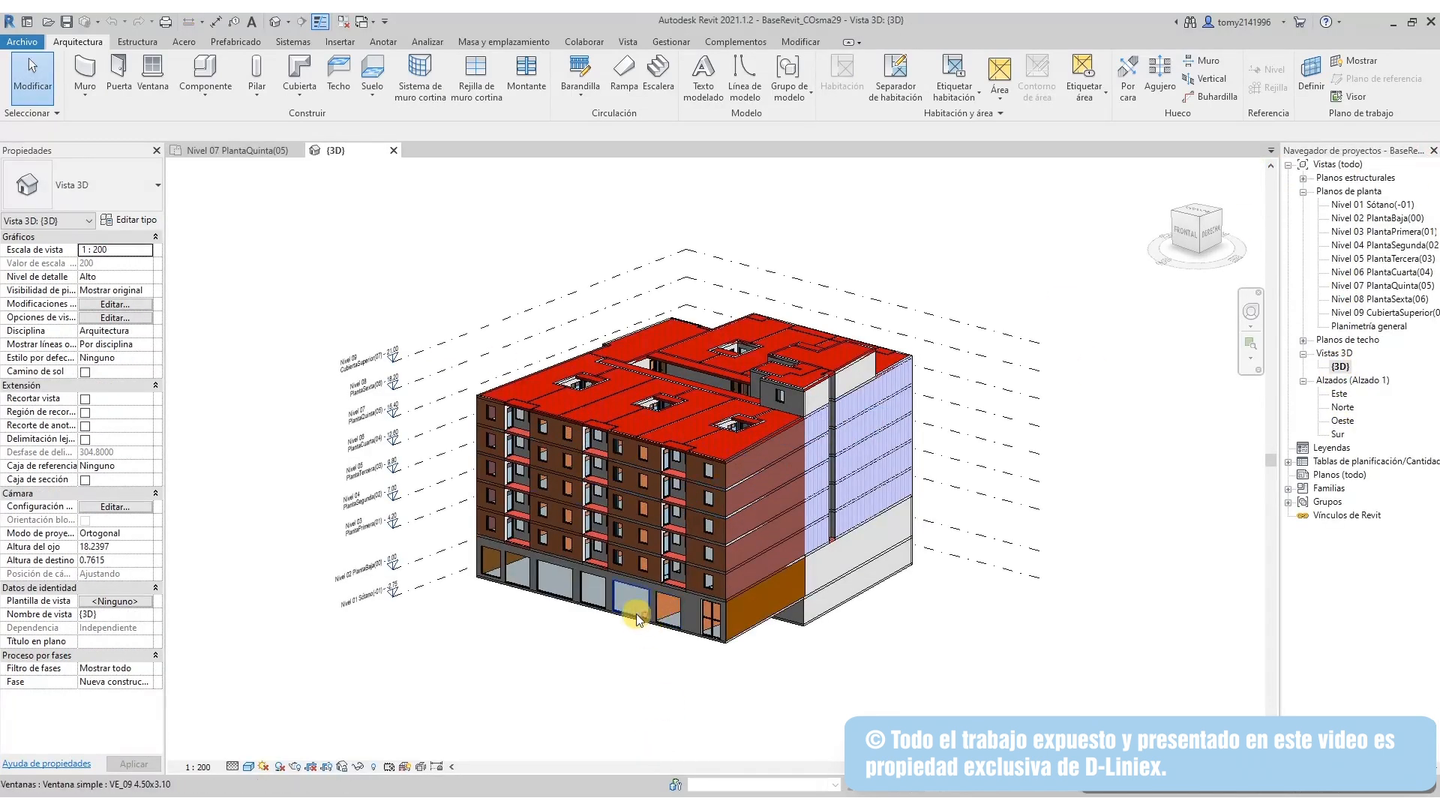
left_click_drag(636, 613, 548, 610)
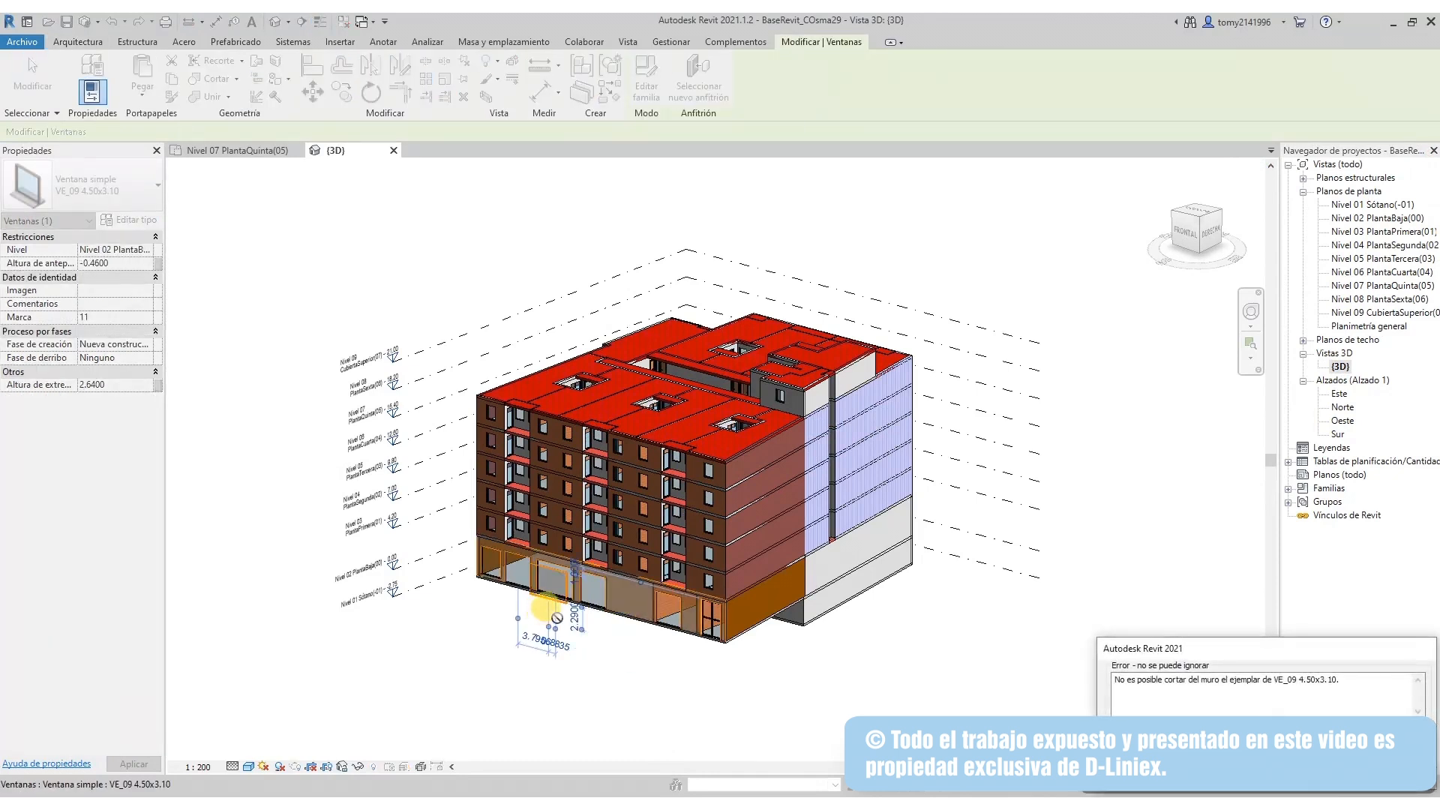
key("Escape")
left_click(722, 676)
Orbit and zoom the Revit 3D model to inspect its sides, corners and rear
left_click_drag(674, 676, 780, 435)
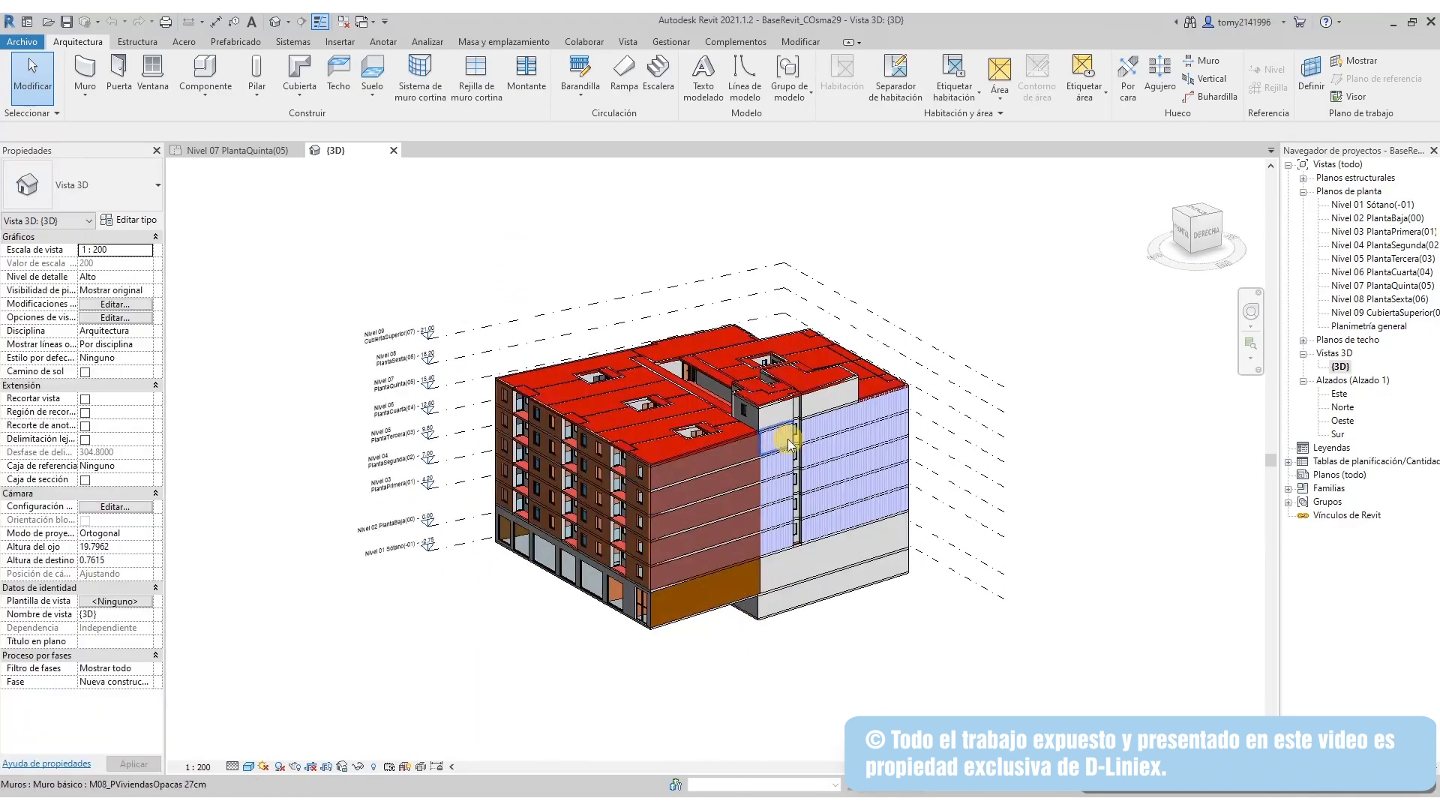
scroll(843, 417, "up", 3)
left_click_drag(478, 498, 827, 499)
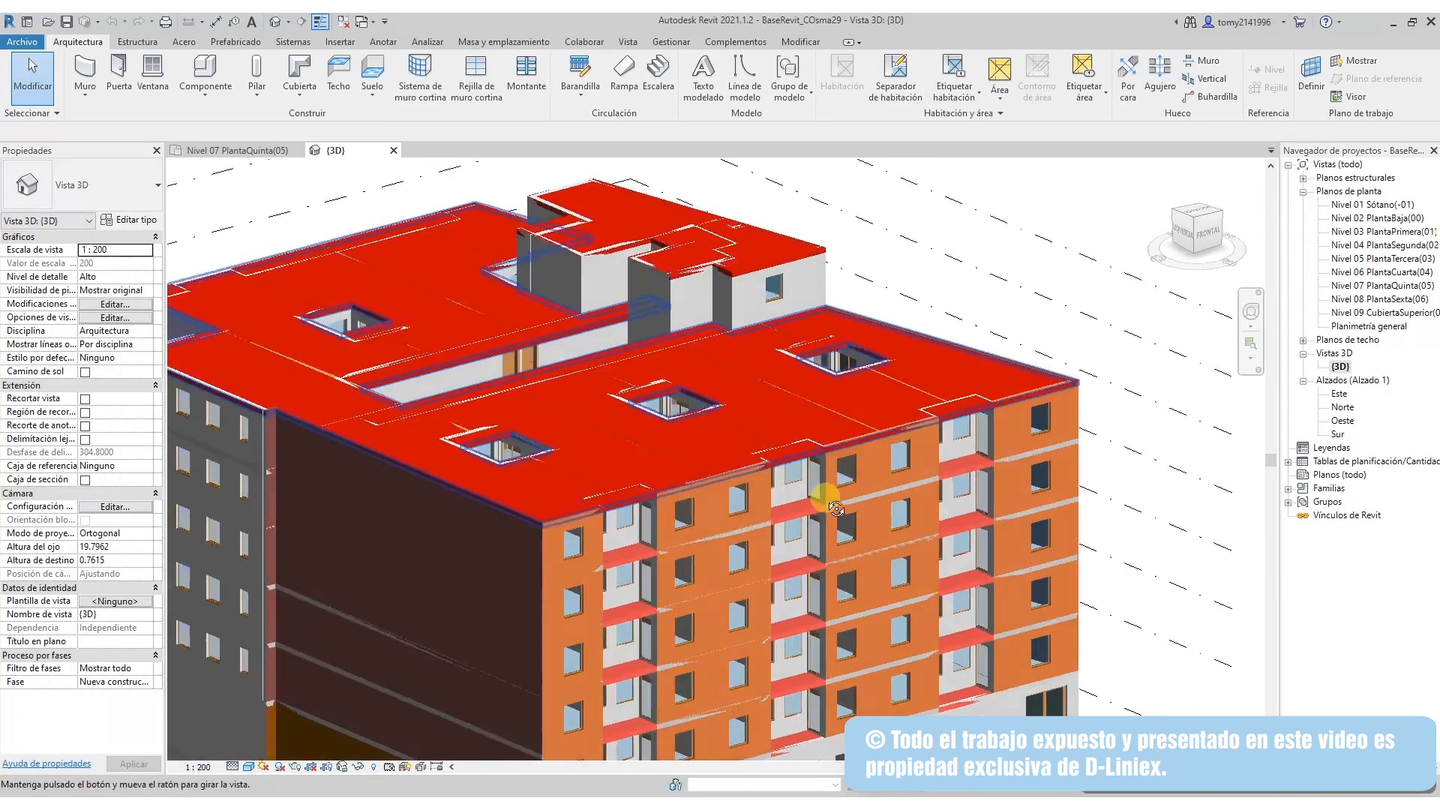
scroll(602, 520, "down", 3)
left_click_drag(601, 519, 998, 529)
left_click_drag(589, 448, 440, 553)
scroll(468, 384, "up", 2)
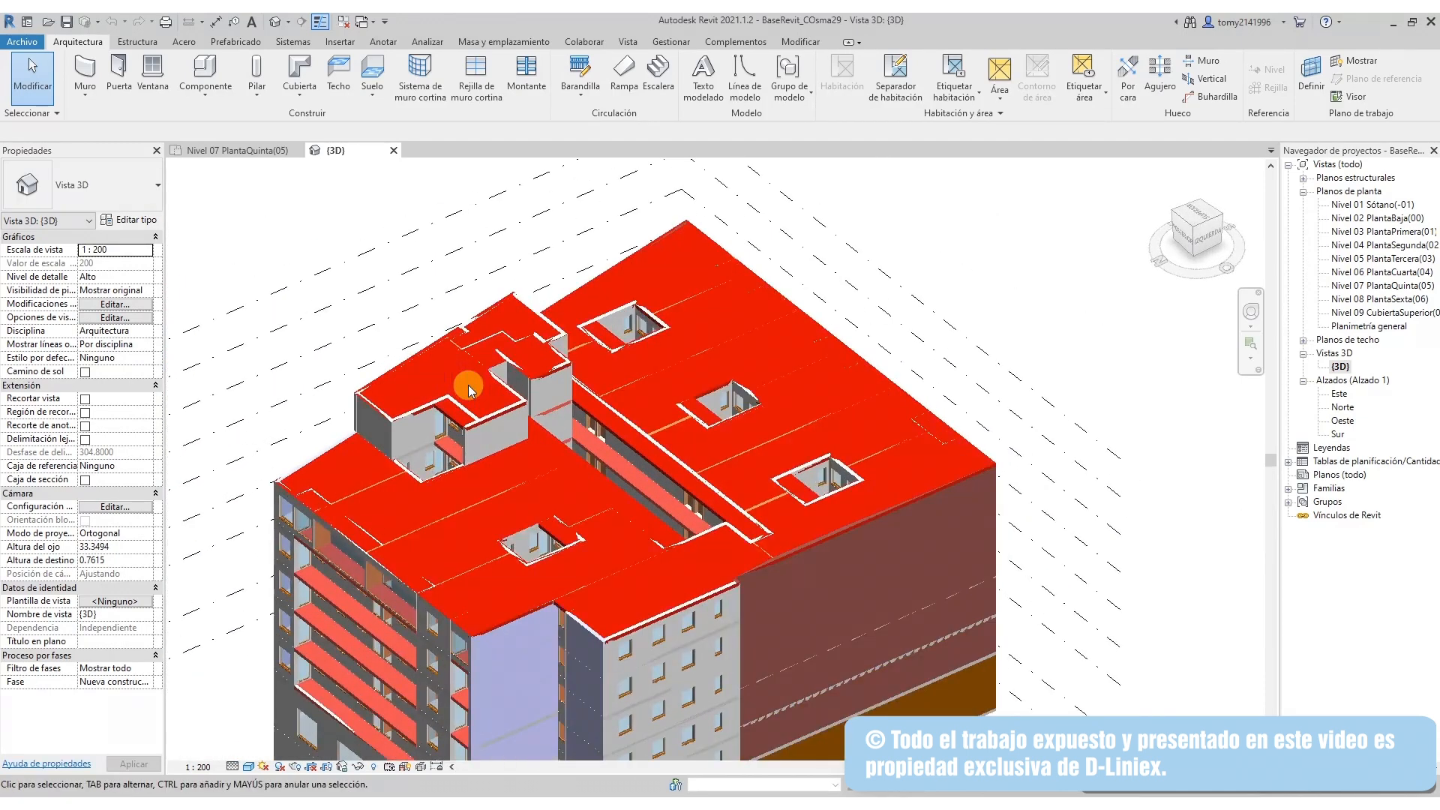
scroll(429, 496, "up", 3)
scroll(507, 538, "down", 4)
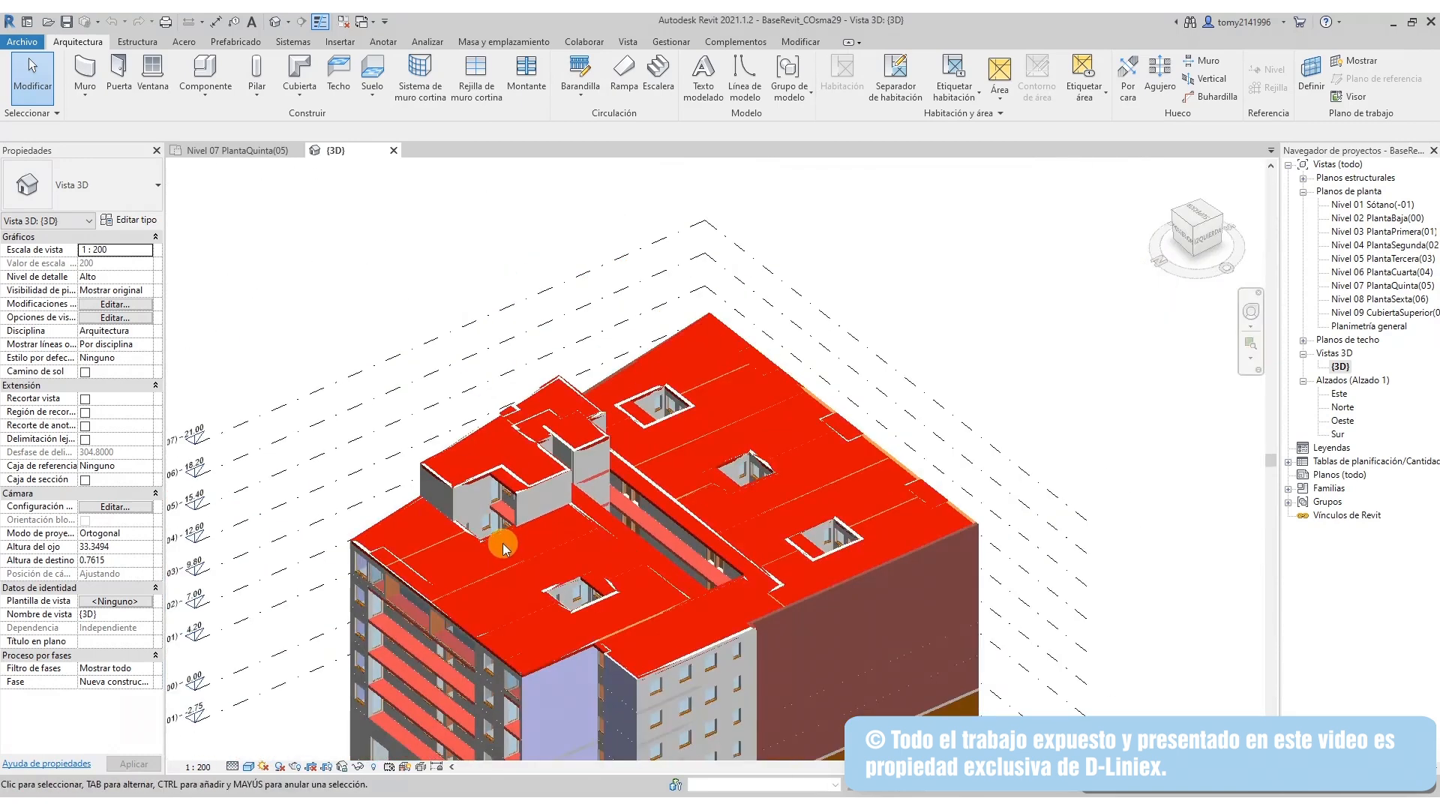
scroll(503, 543, "down", 3)
left_click_drag(459, 559, 564, 579)
scroll(395, 542, "up", 5)
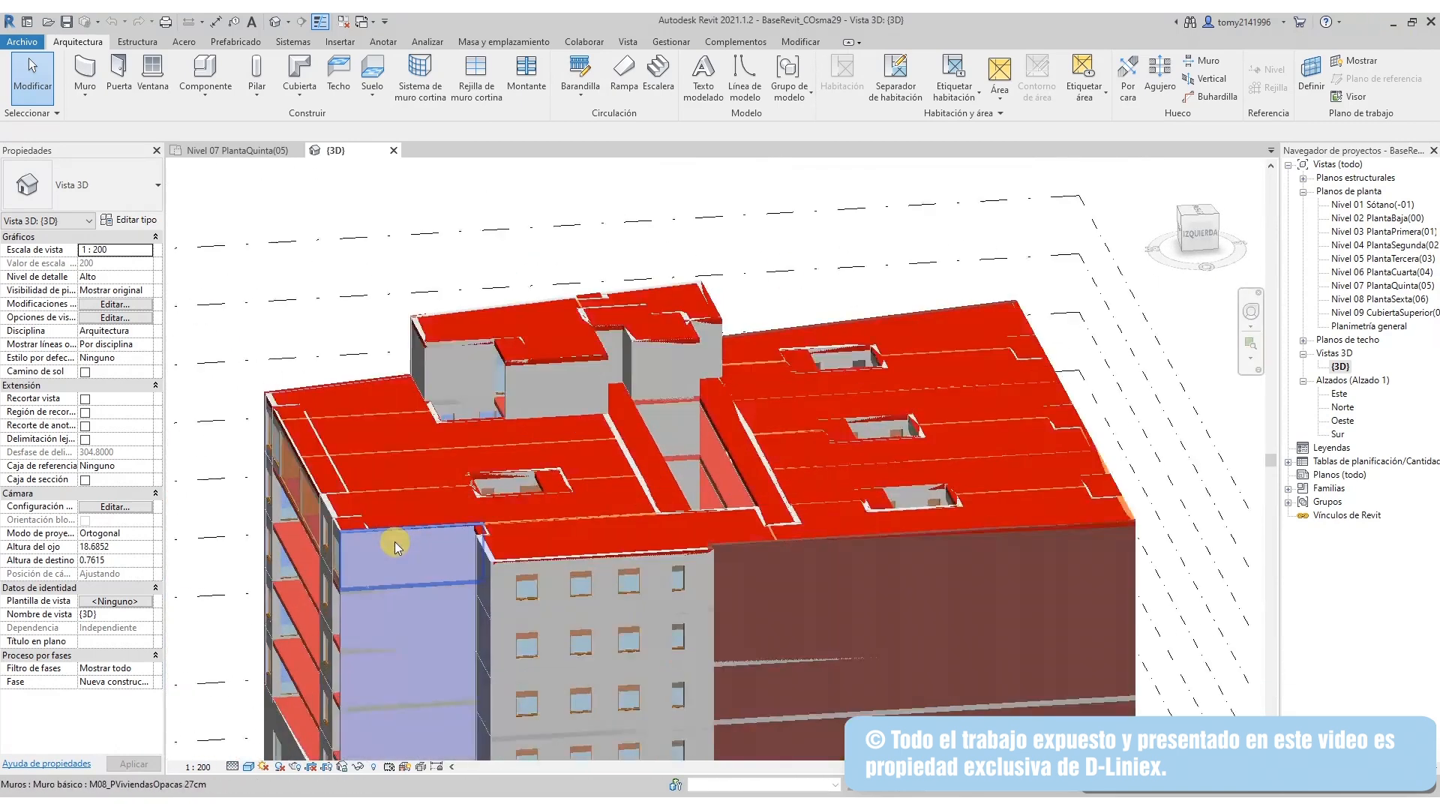
left_click_drag(378, 560, 1420, 60)
scroll(381, 600, "down", 3)
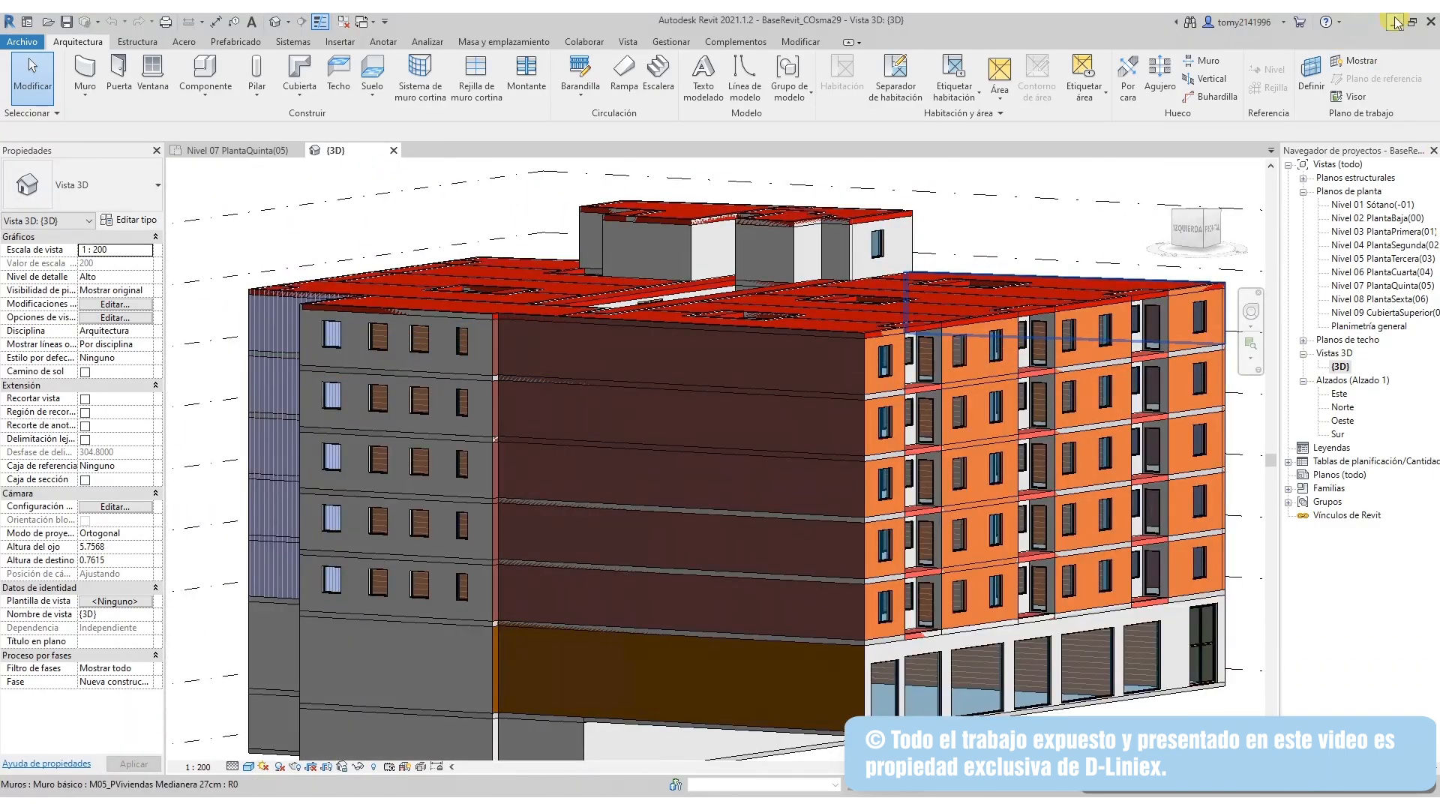
Minimize Revit and orbit the CYPETHERM 3D model to a roof view
left_click(1394, 22)
left_click_drag(151, 674, 332, 637)
scroll(108, 700, "down", 5)
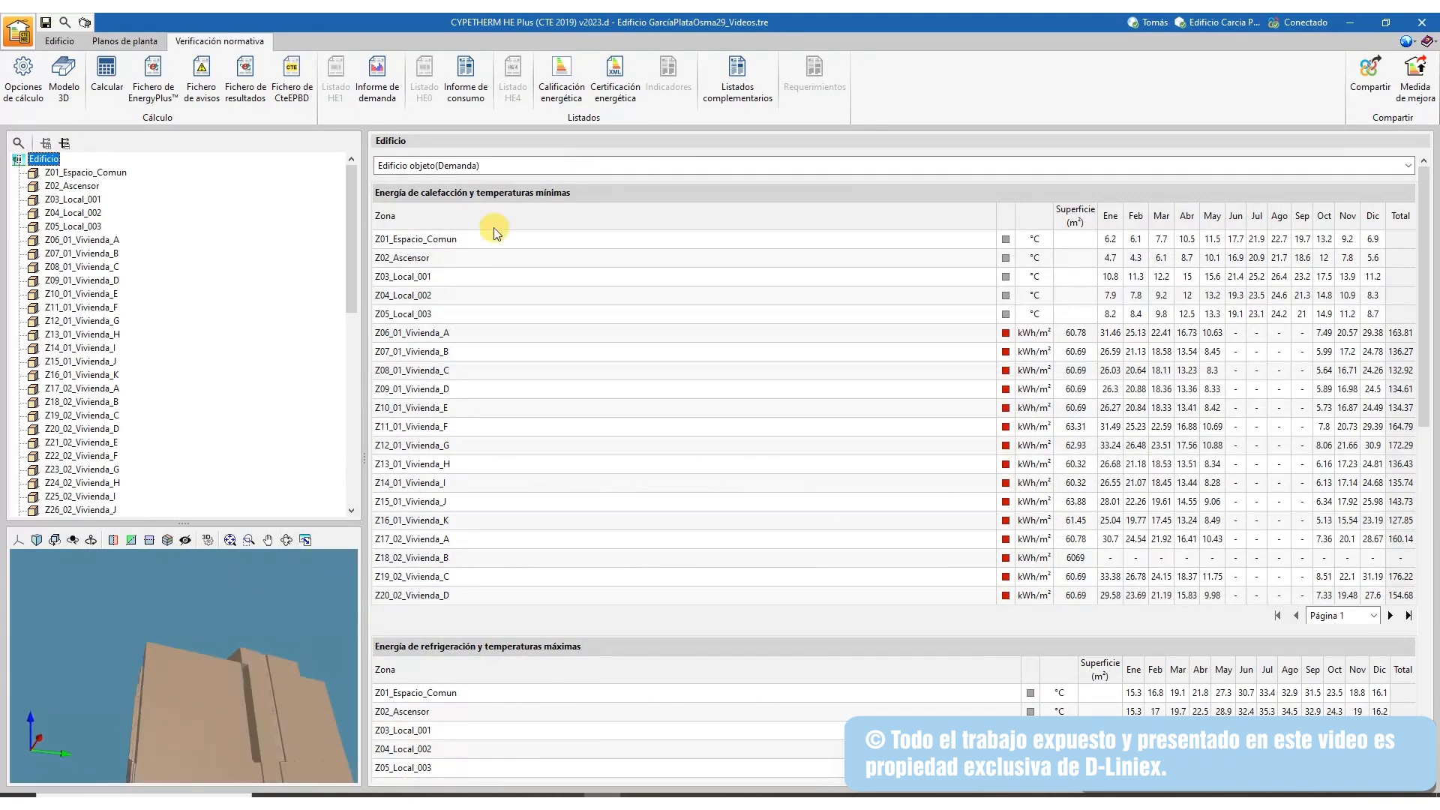
Review results for zones Z01_Espacio_Comun, Z18_02_Vivienda_B, Z43, Z44 and Z47
left_click(86, 172)
left_click(79, 403)
scroll(92, 454, "down", 7)
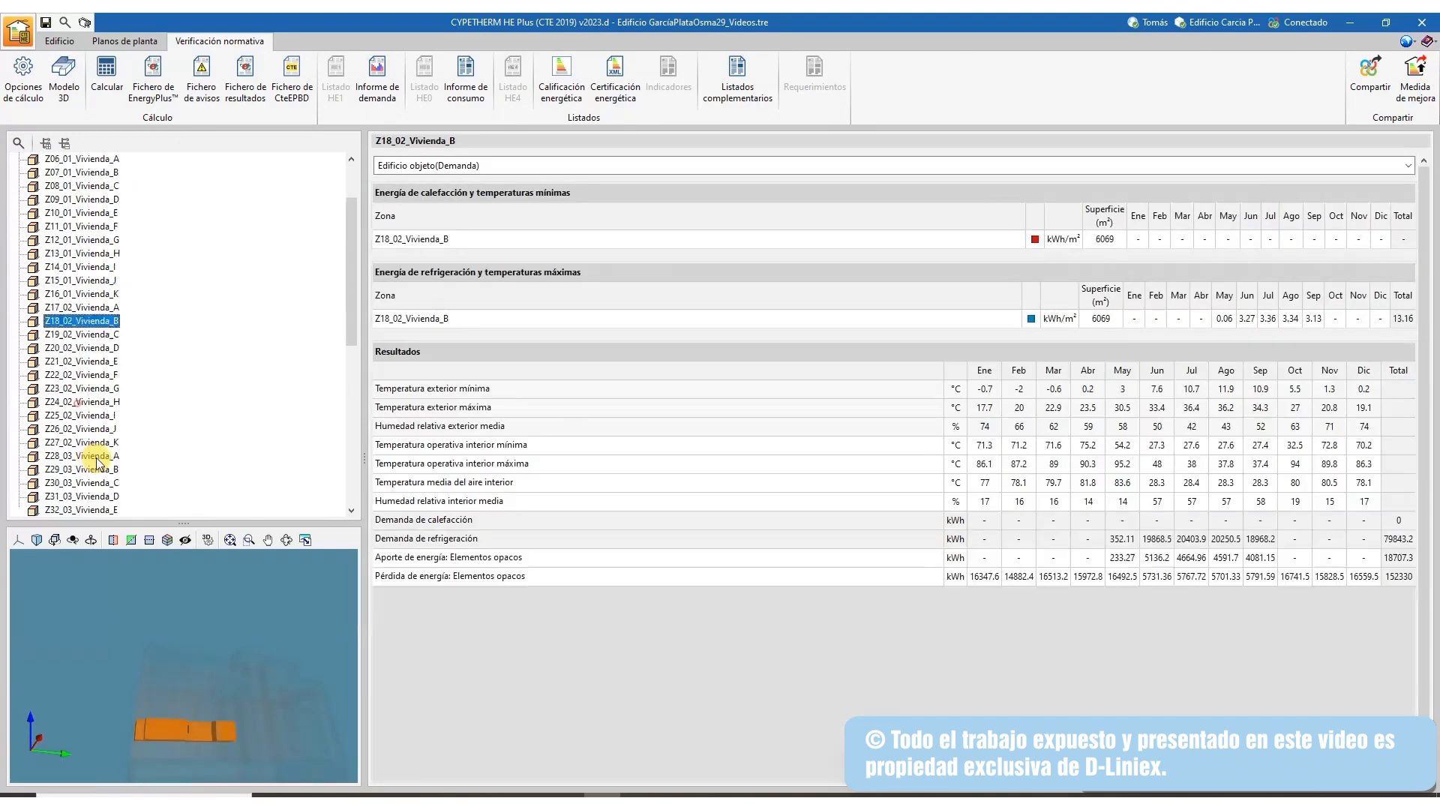
left_click(85, 458)
left_click_drag(350, 410, 349, 519)
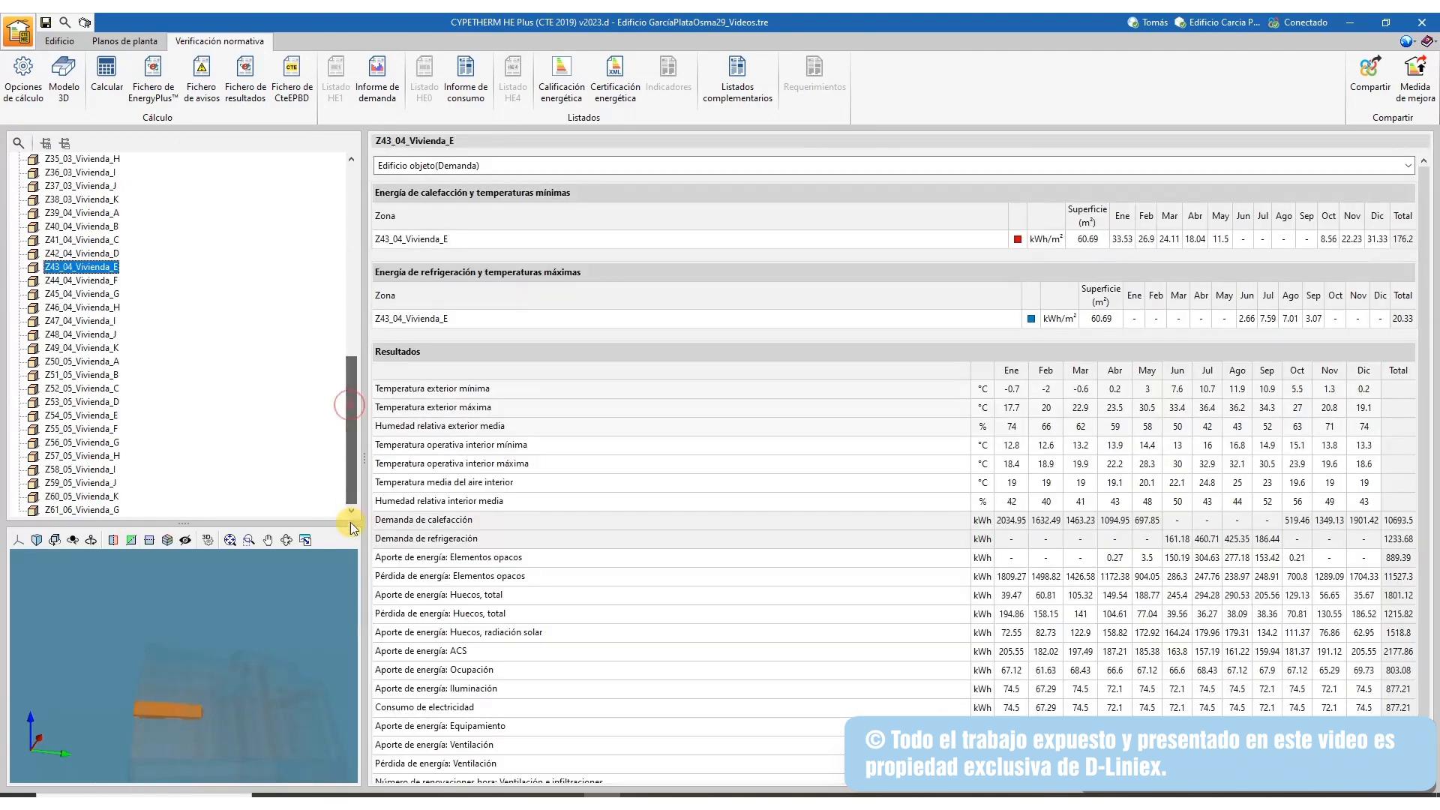
left_click(76, 282)
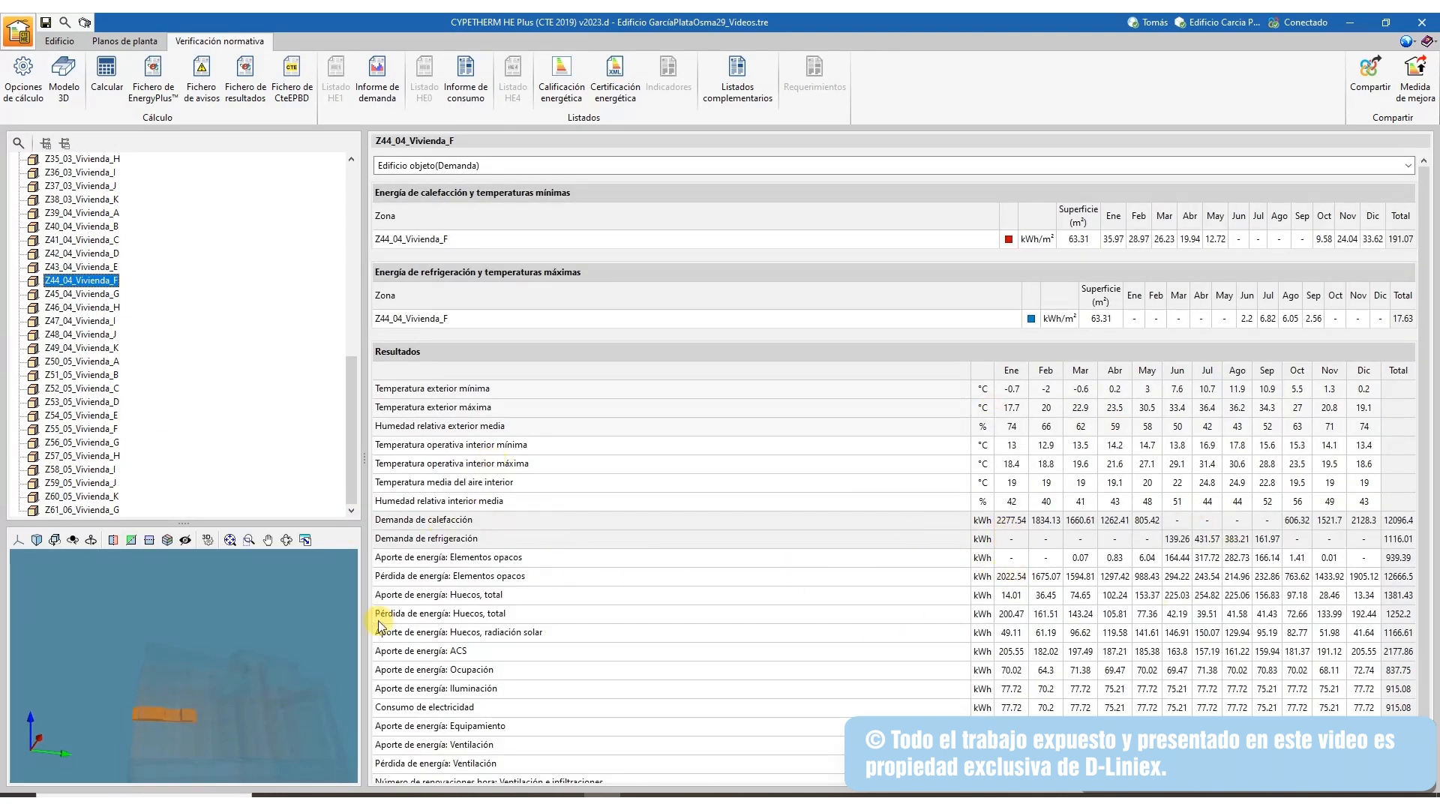
left_click(61, 323)
Show results for Z57, Z59 and Z58_05_Vivienda_I, then choose Calificación energética
left_click(75, 456)
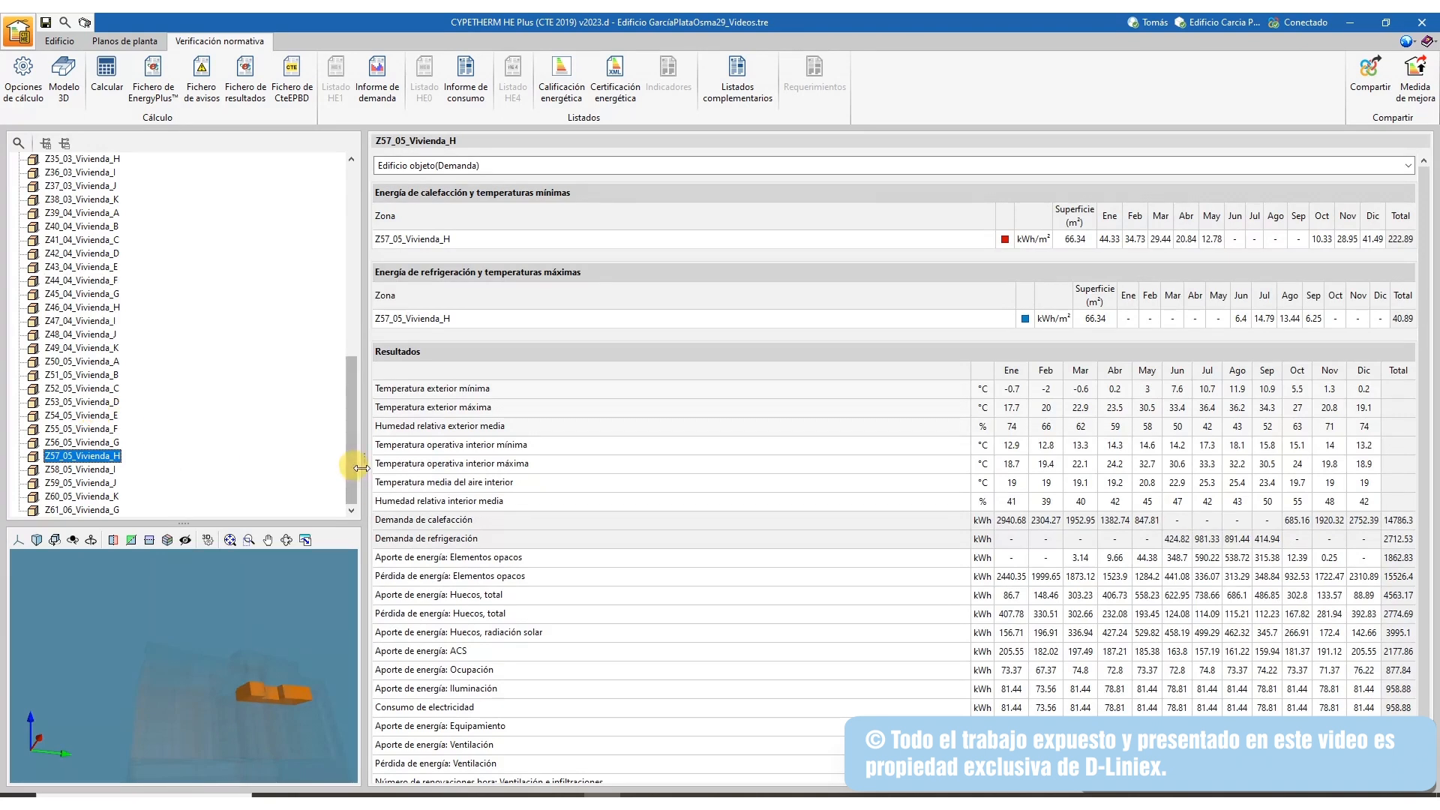
left_click(94, 483)
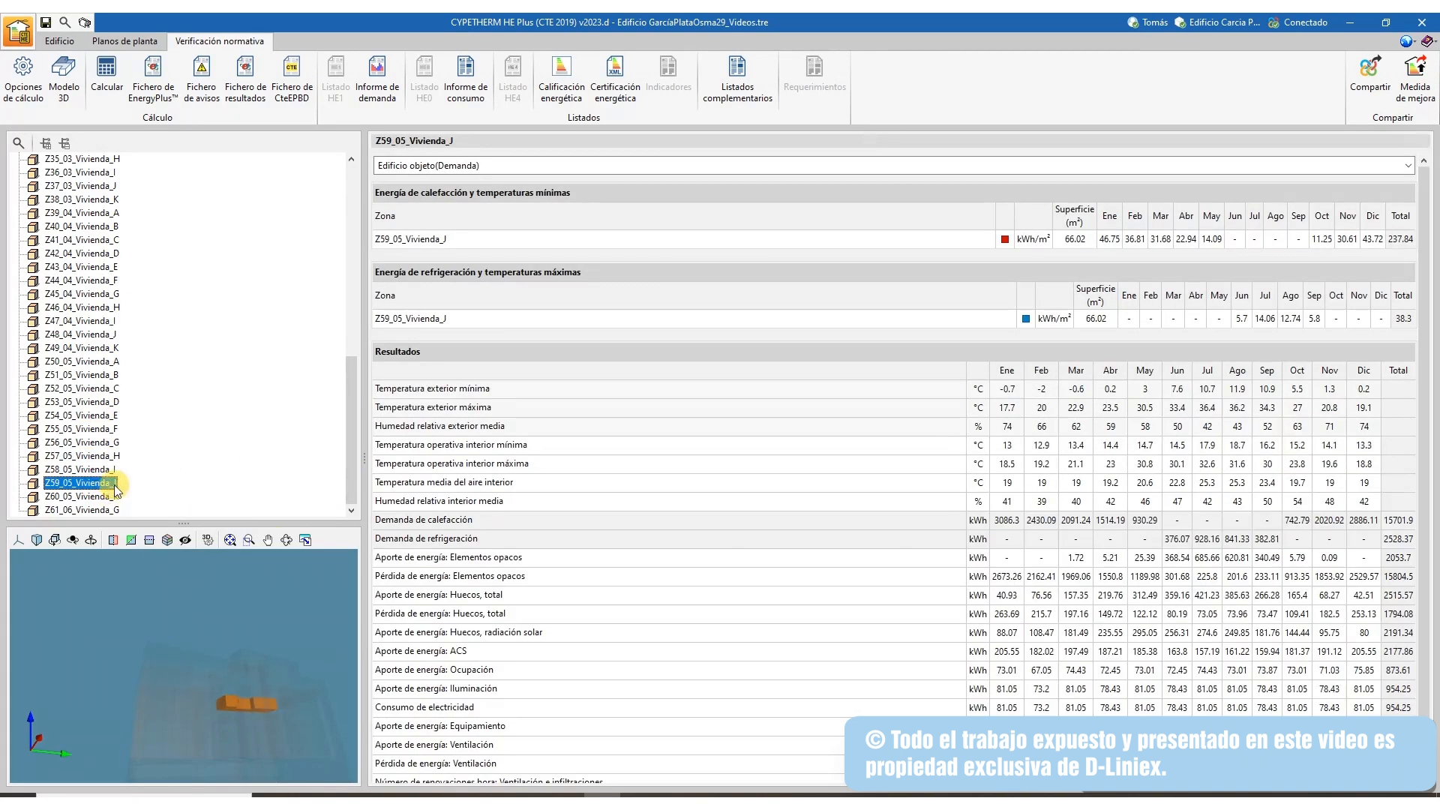
left_click(96, 471)
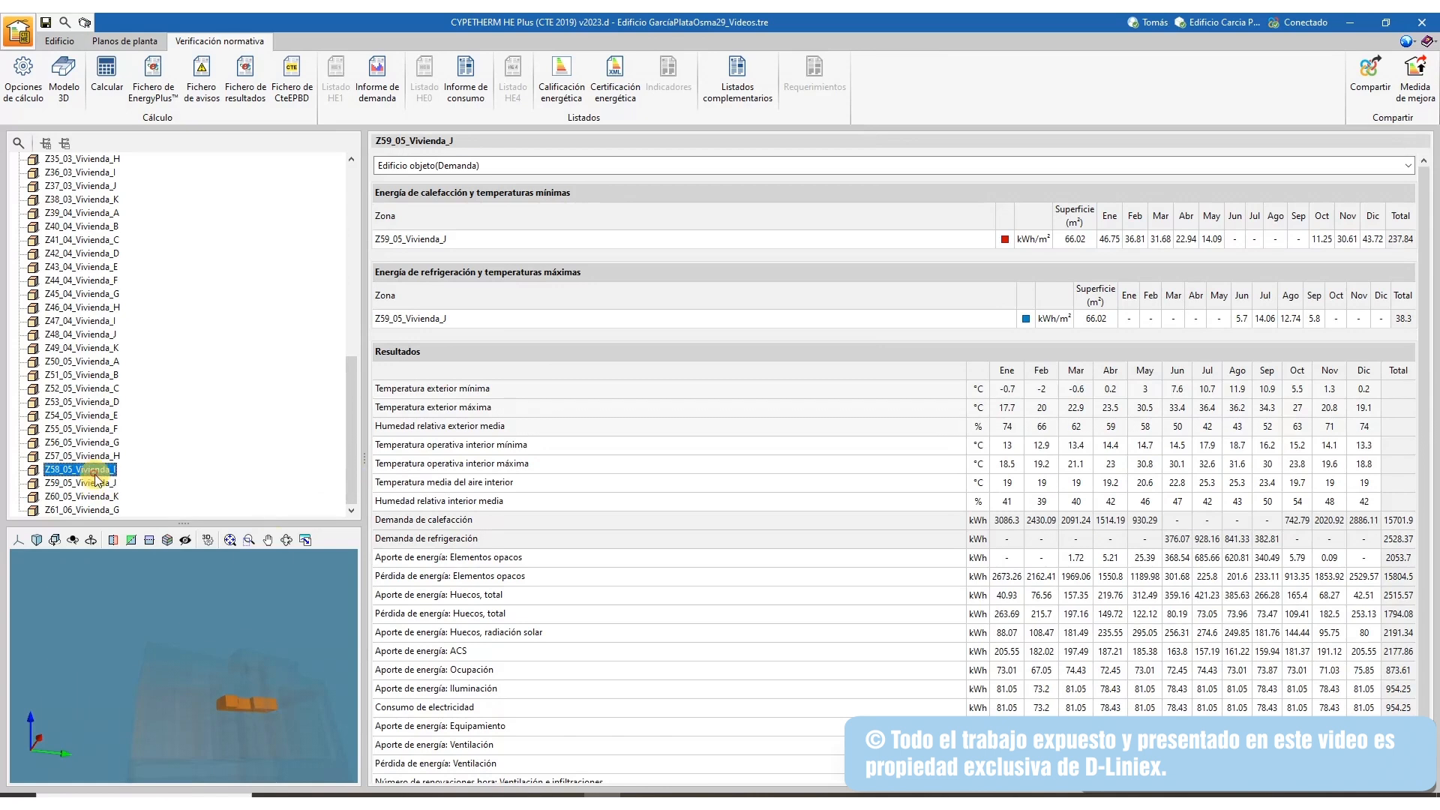
left_click(553, 97)
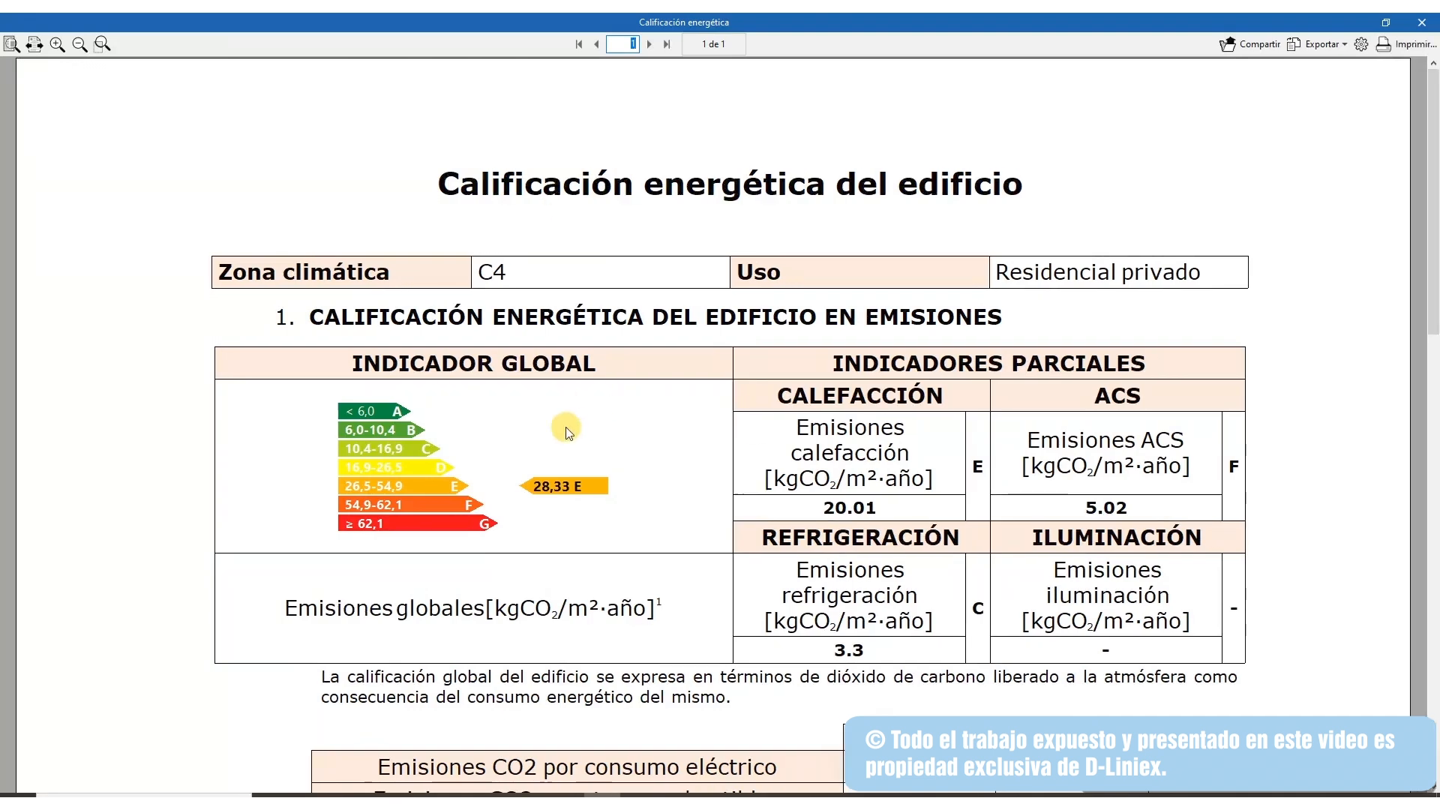
Scroll through the energy rating report showing the E rating and 28.33 kgCO2/m² emissions
scroll(565, 430, "down", 5)
scroll(564, 421, "down", 2, "ctrl")
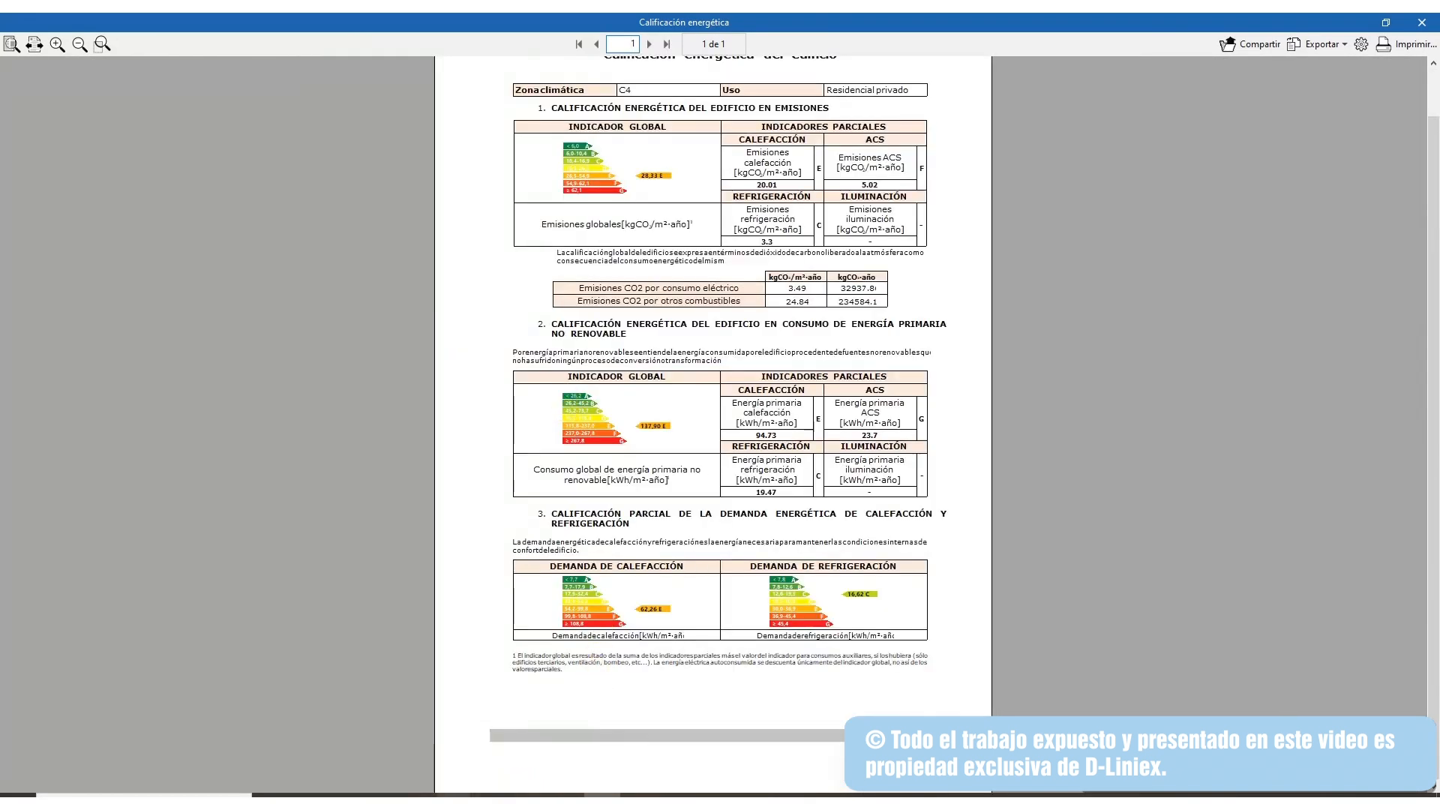
scroll(745, 367, "up", 1)
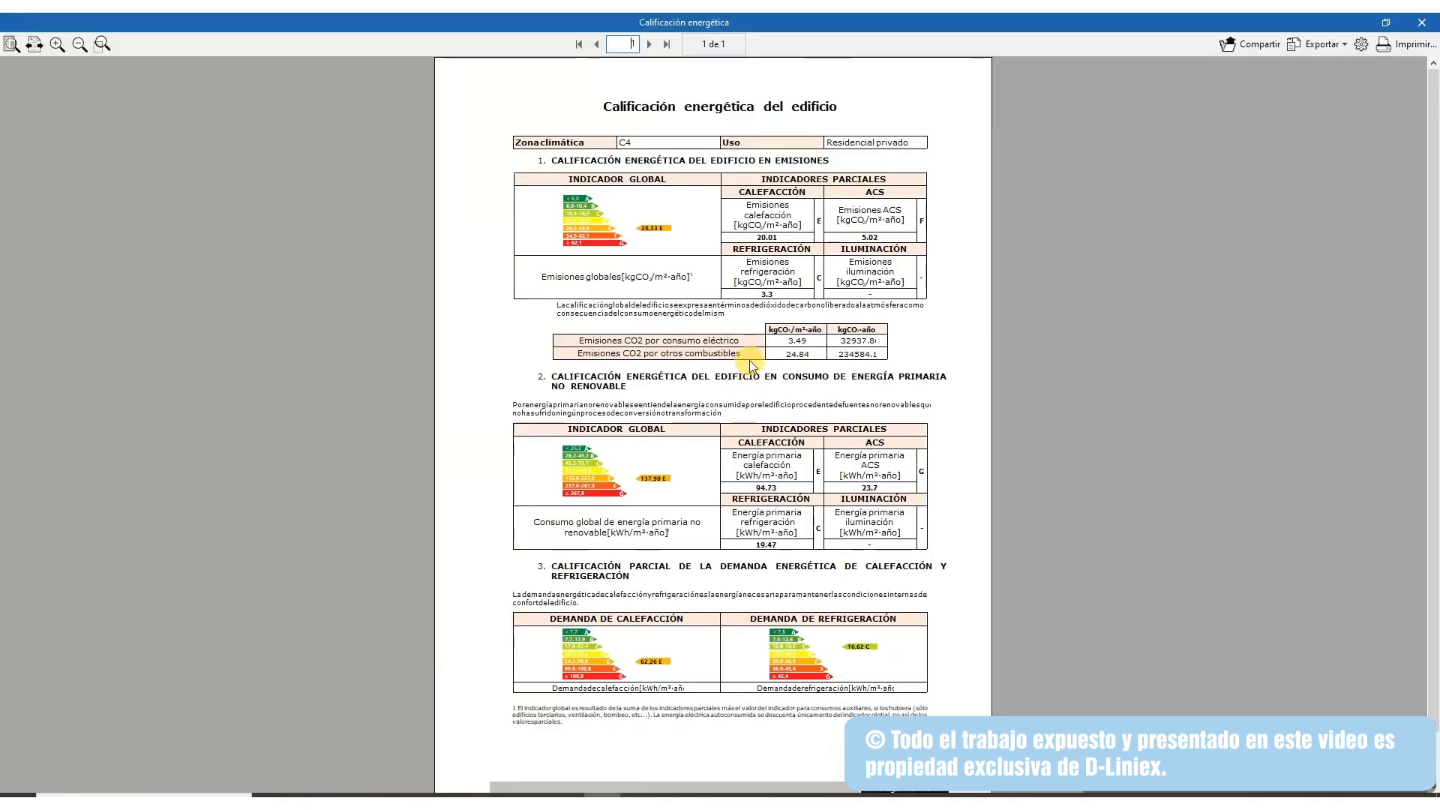
scroll(765, 444, "down", 1)
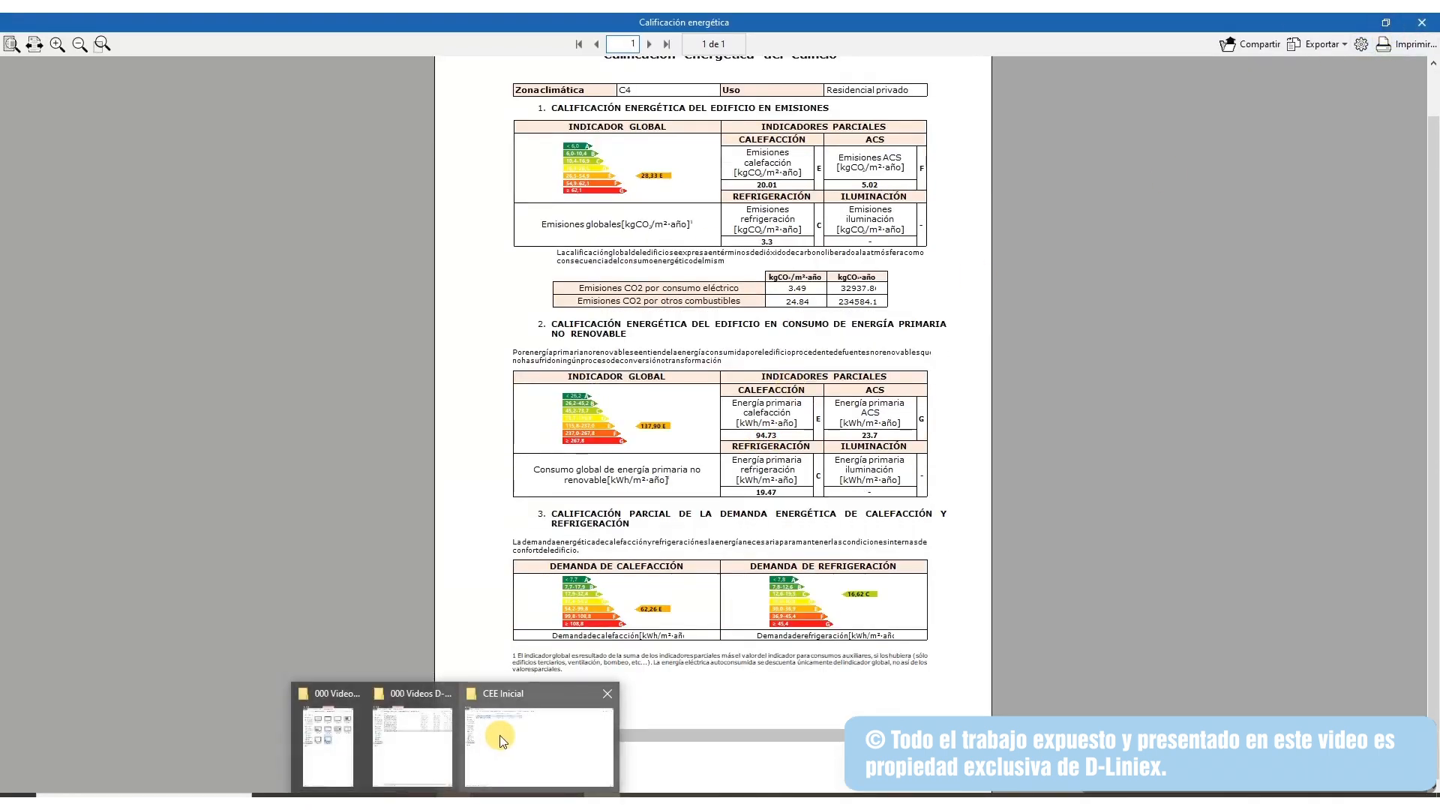
Open the initial certificate PDF from the CEE Inicial folder to compare, then close it and the folder
mouse_move(400, 744)
left_click(502, 737)
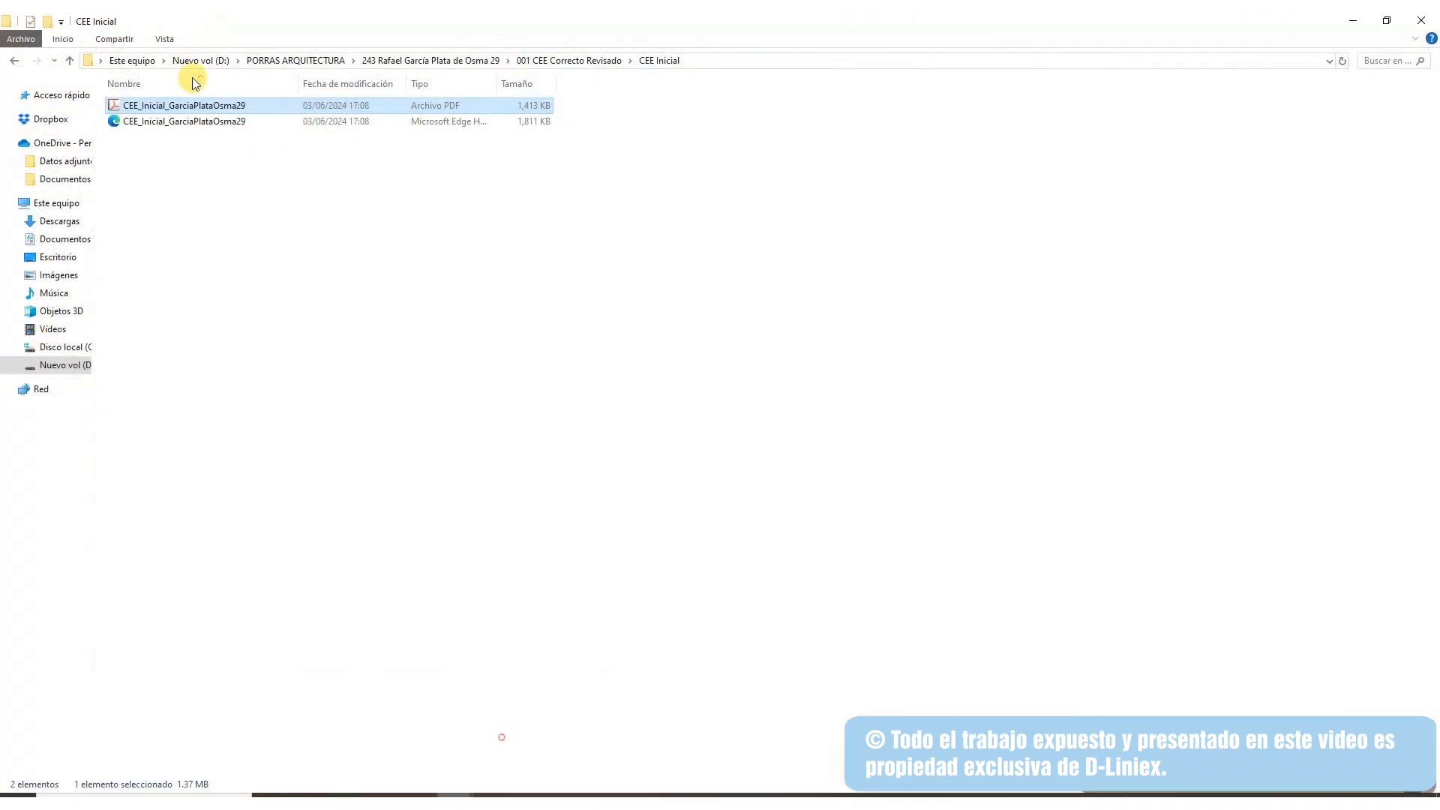
double_click(187, 105)
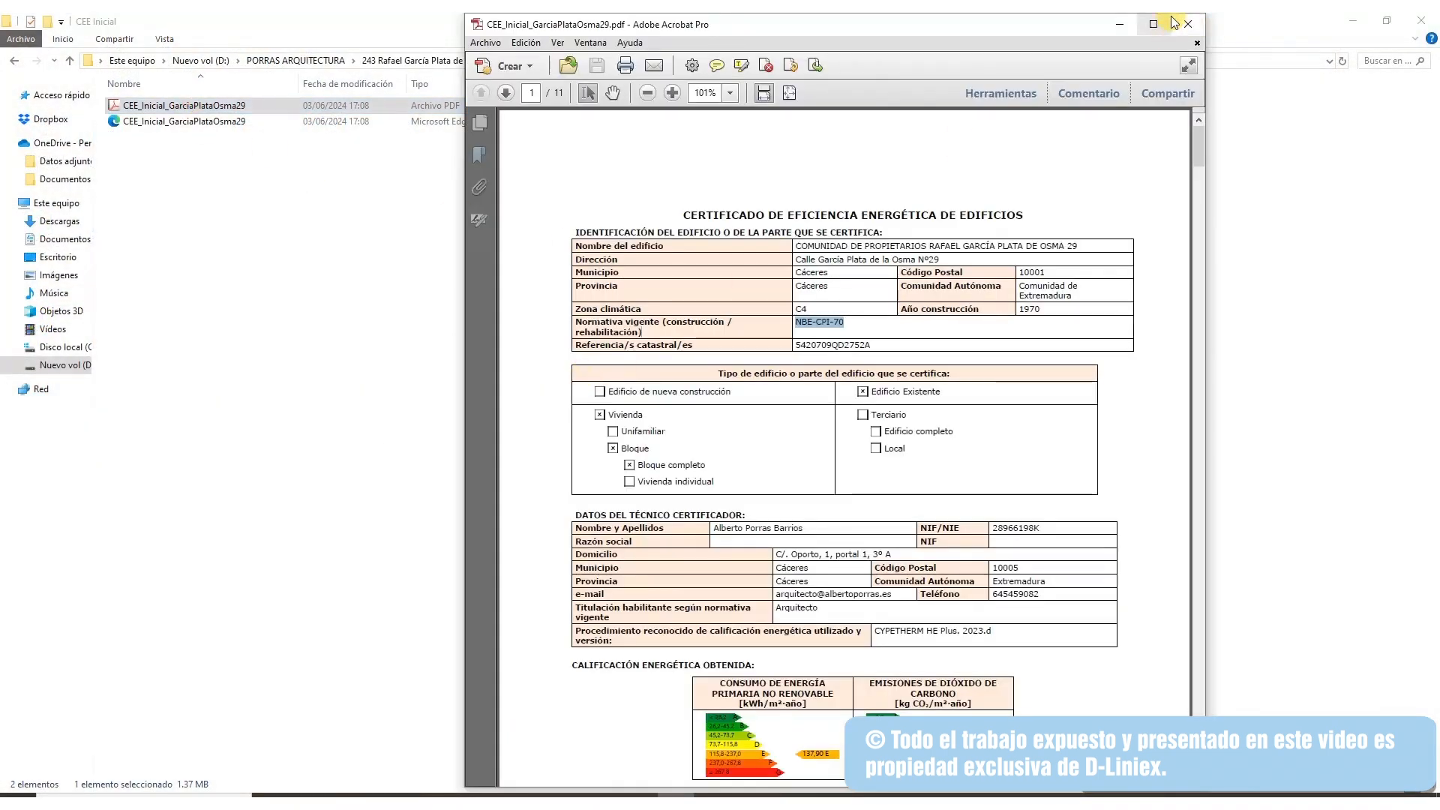
left_click(1188, 24)
left_click(1421, 21)
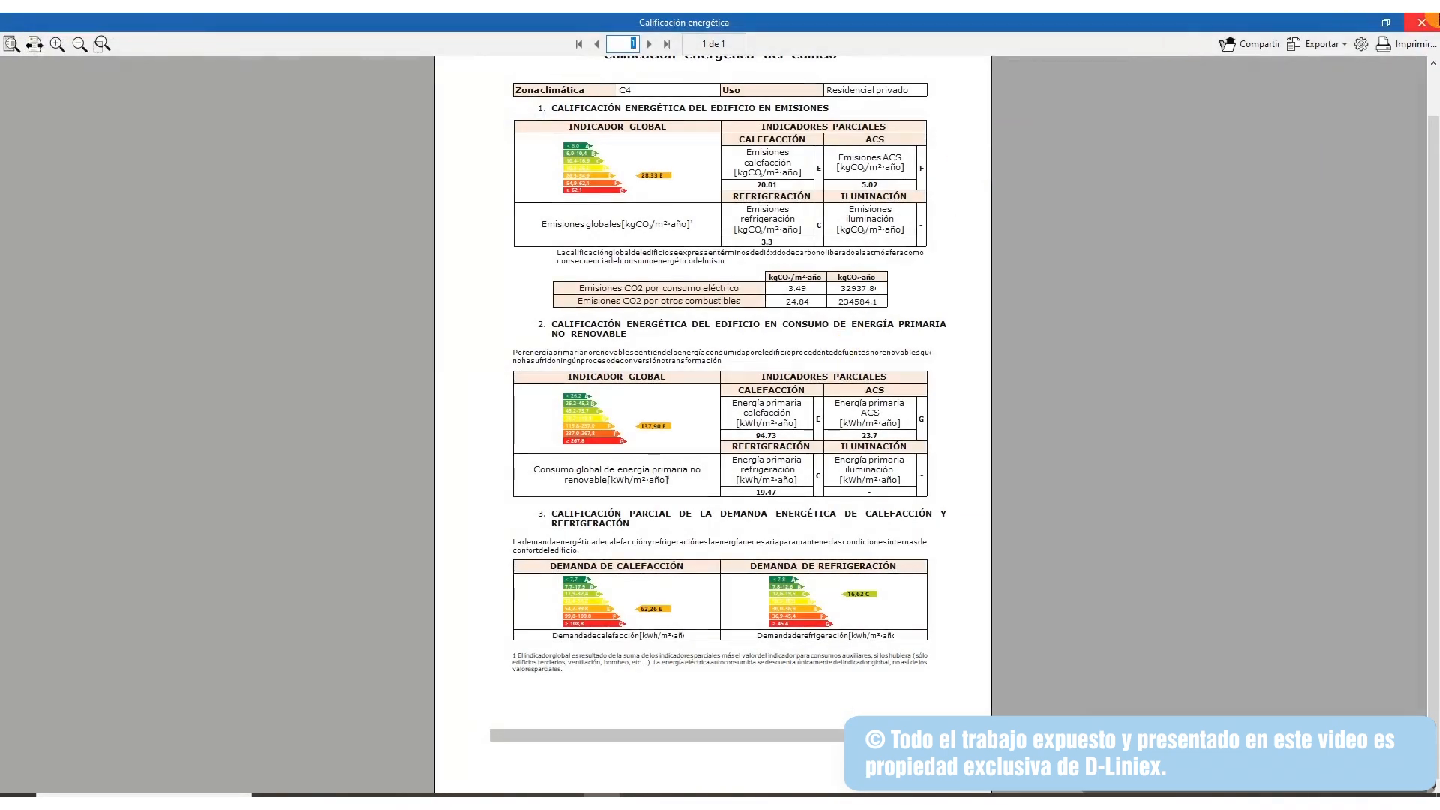
Close the report, then in the certification settings check NBE-CPI-70 and review the building photo and plan
left_click(1422, 22)
left_click(627, 88)
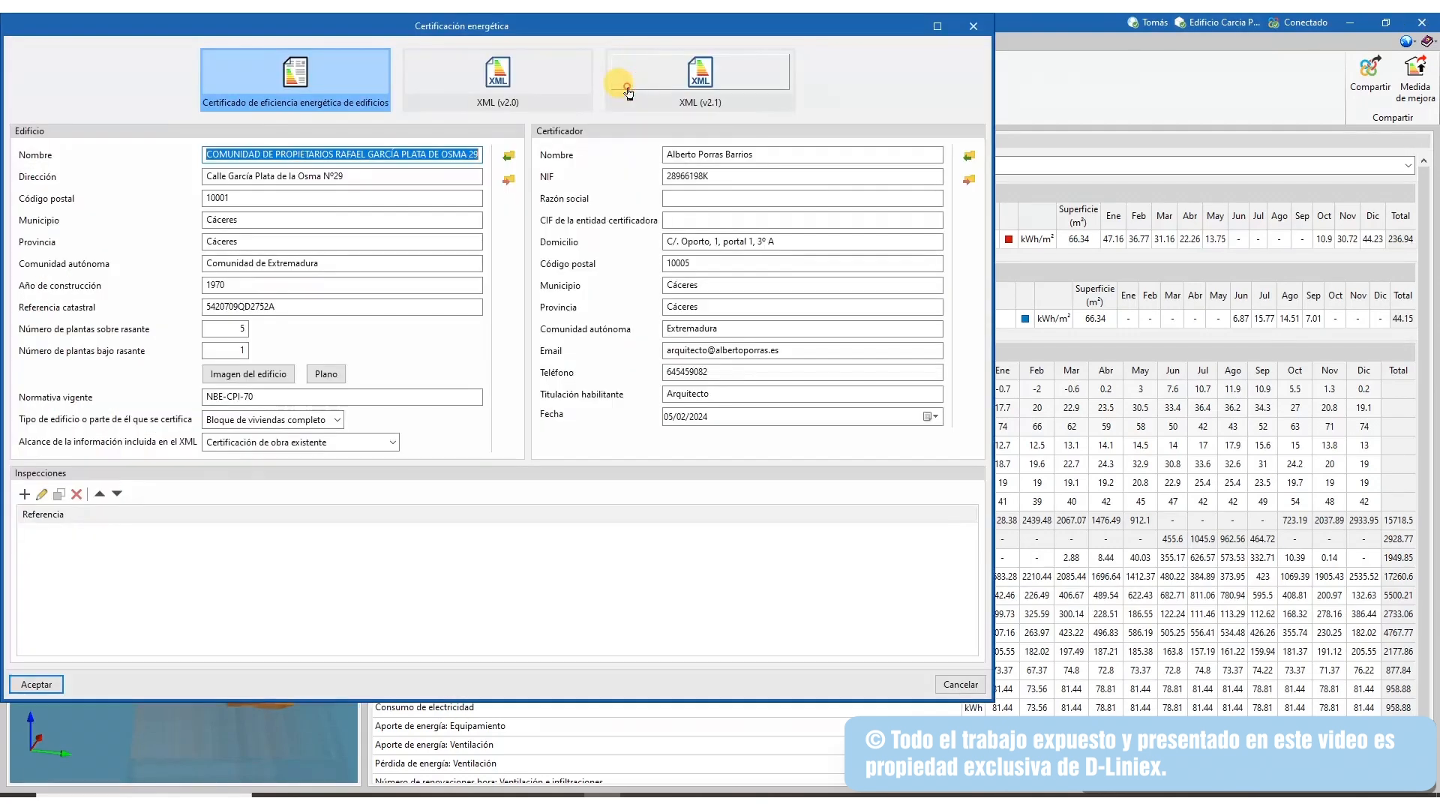
left_click(258, 396)
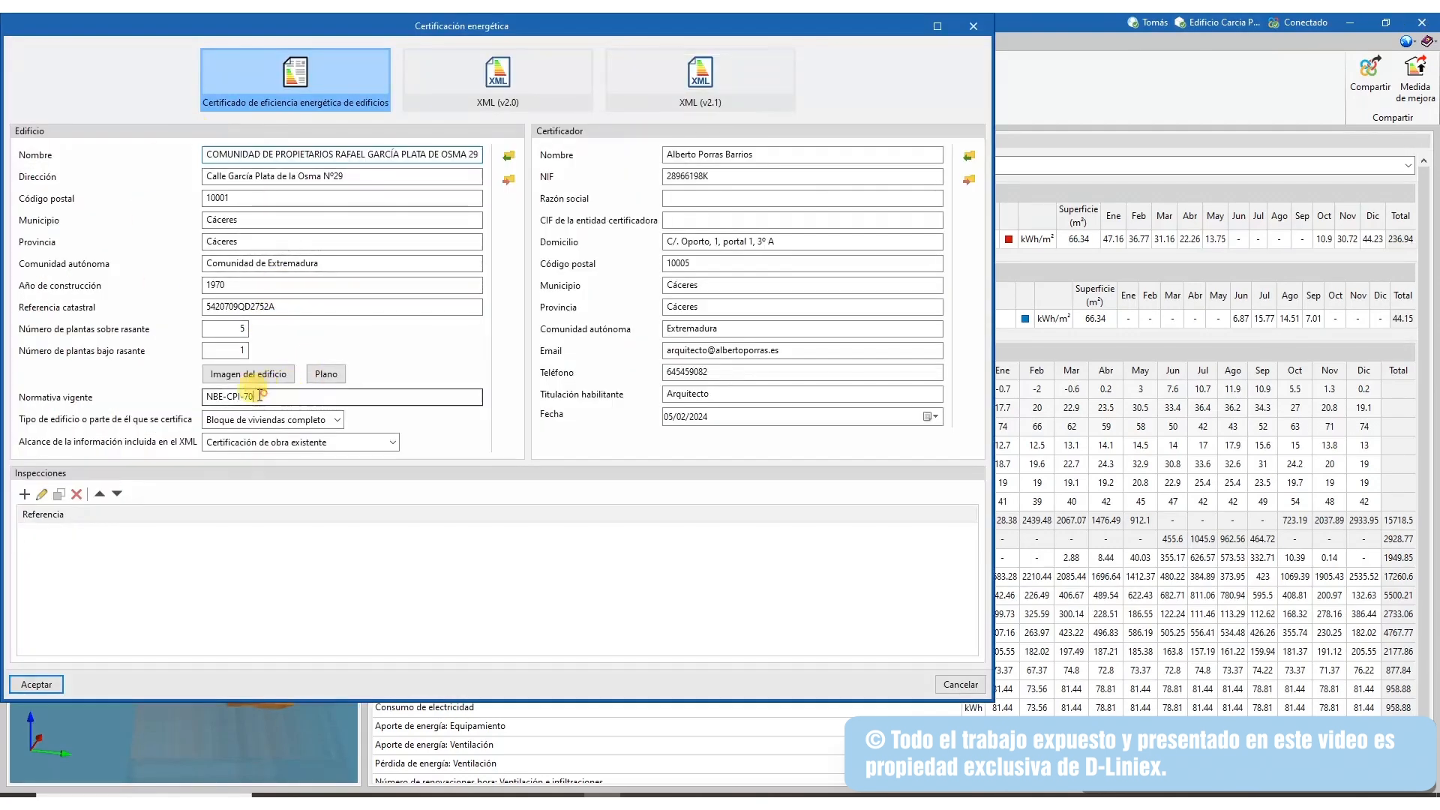
left_click(253, 373)
left_click(578, 208)
left_click(327, 369)
left_click(578, 209)
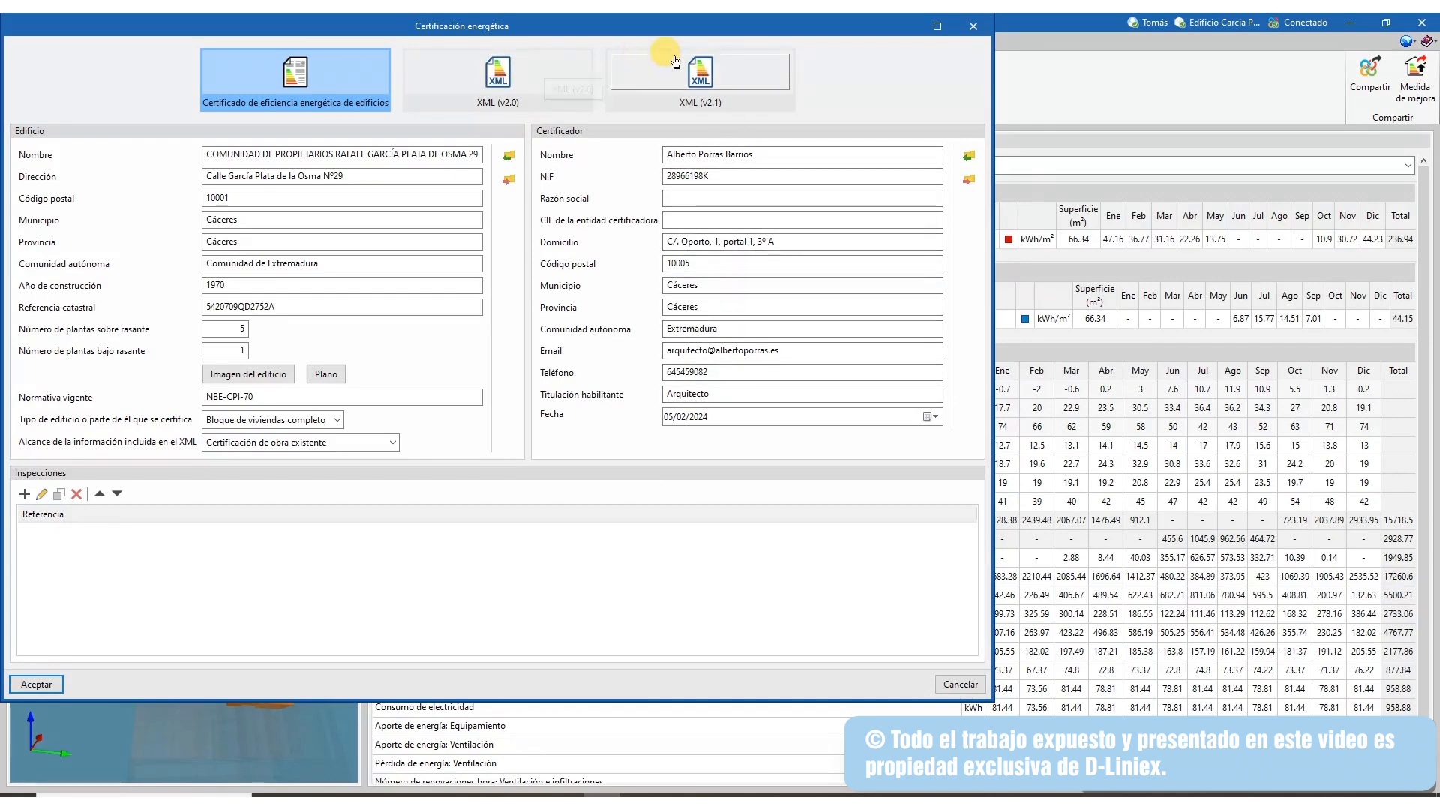
left_click(470, 71)
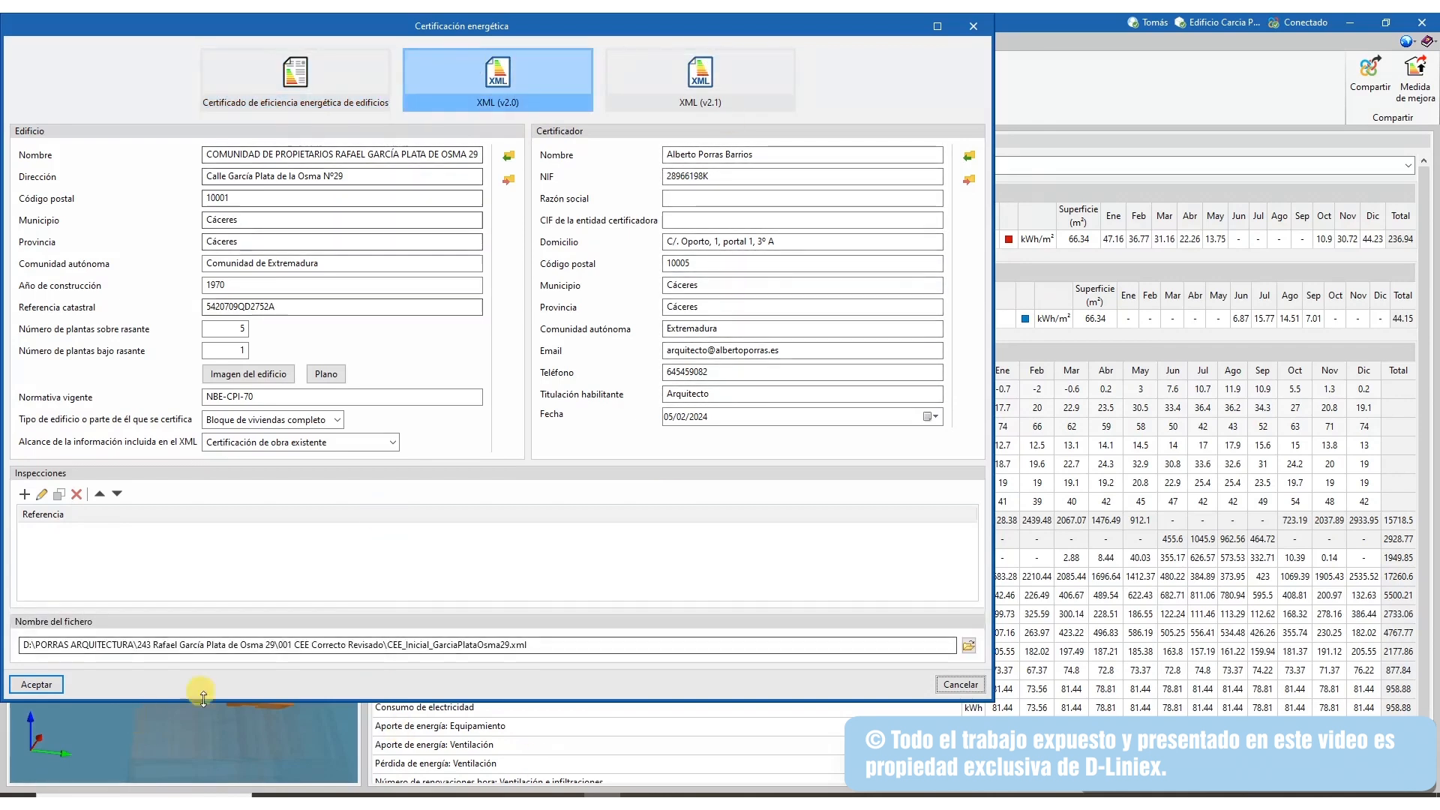
left_click_drag(542, 647, 19, 645)
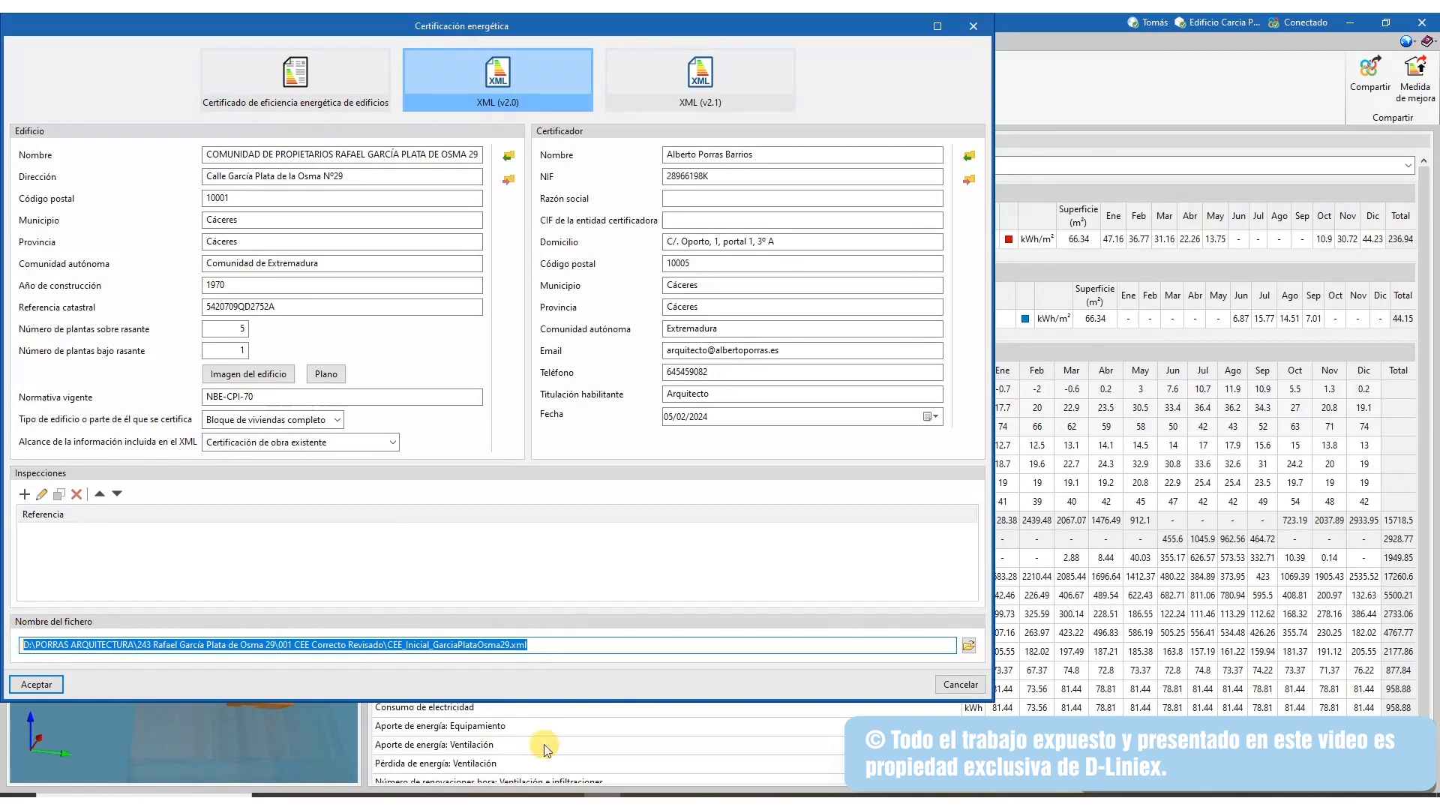
left_click(979, 646)
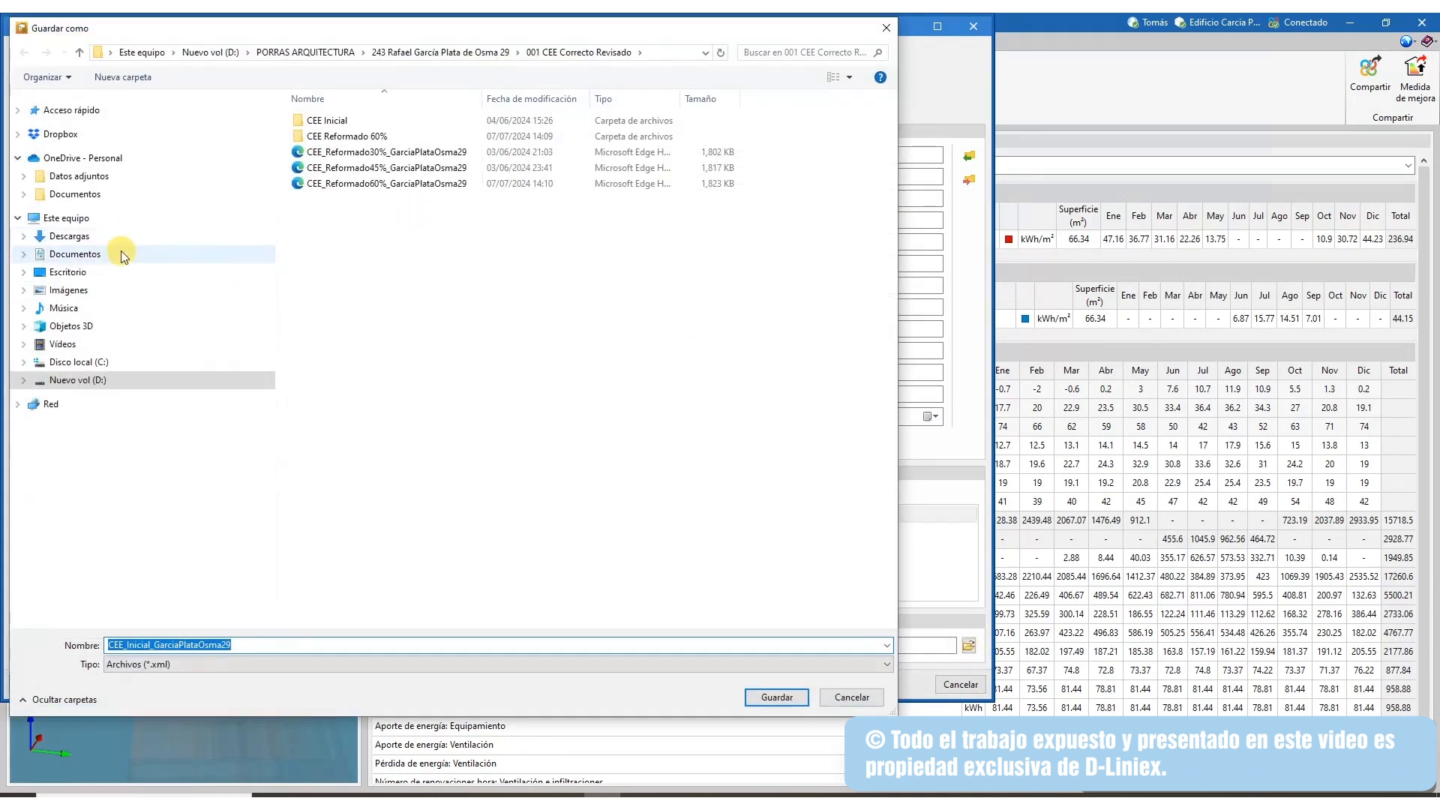
left_click(88, 236)
double_click(237, 645)
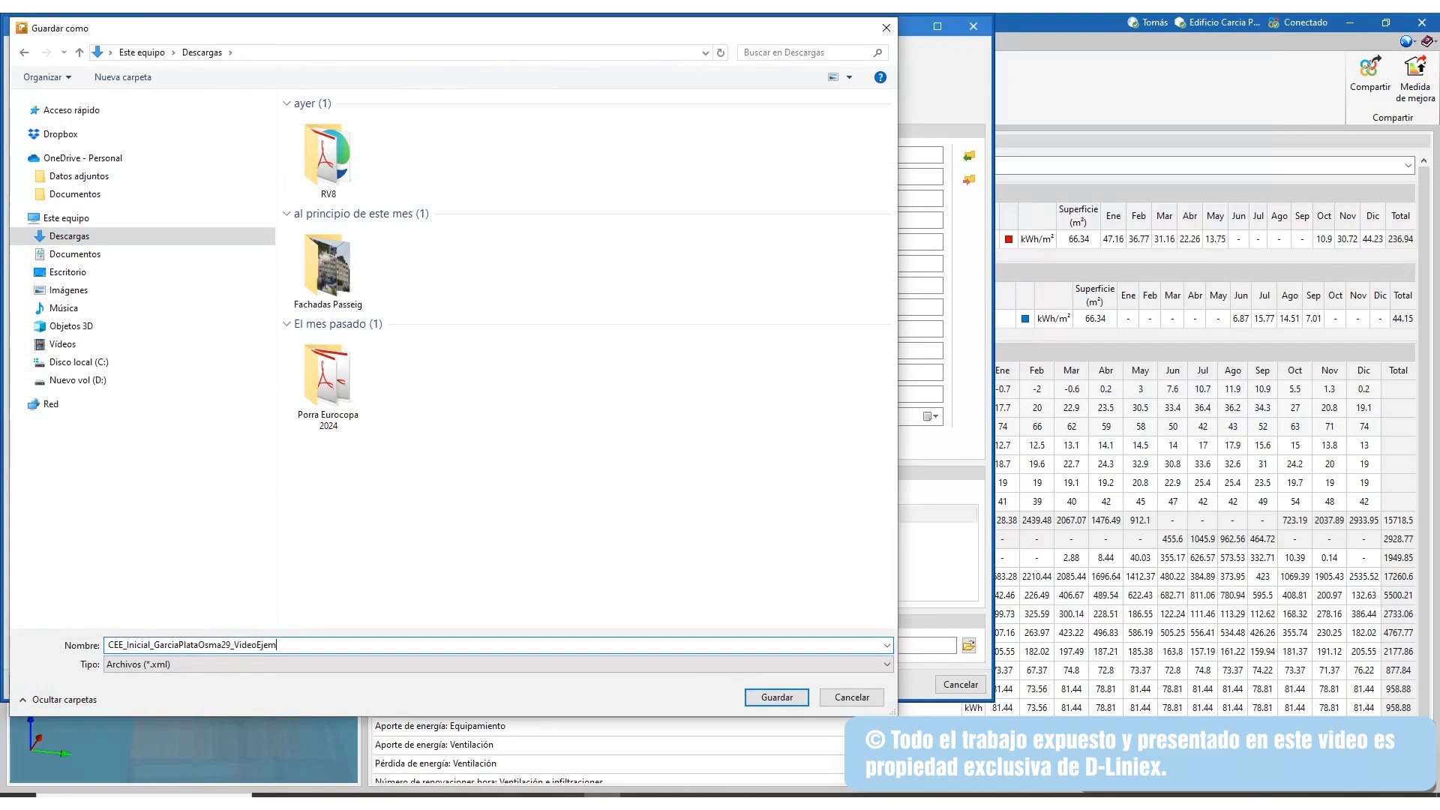
left_click(795, 696)
left_click(327, 68)
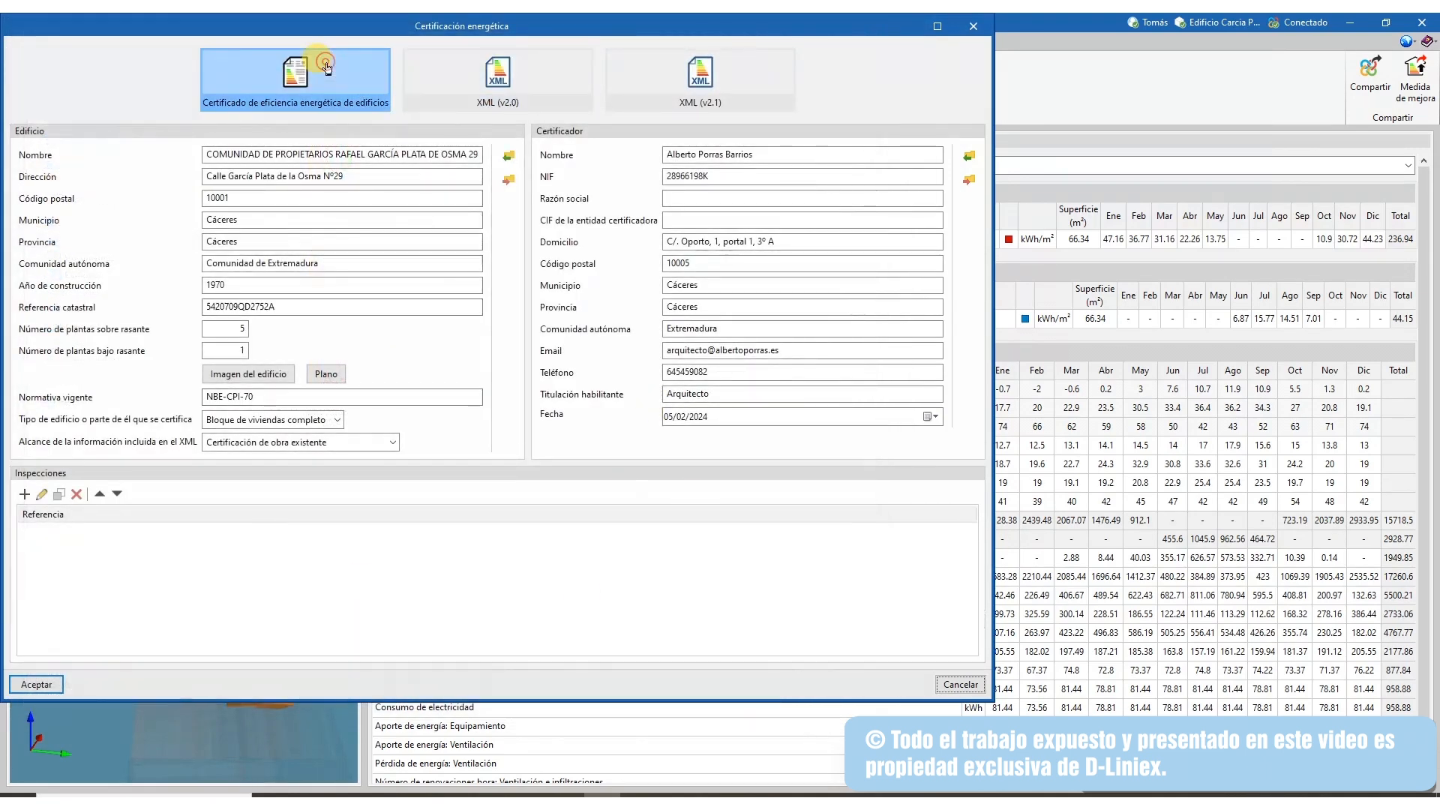
Generate the certificate and export it as CEE_VideoEjemplo.pdf in Downloads without opening it, then close the viewer
left_click(36, 684)
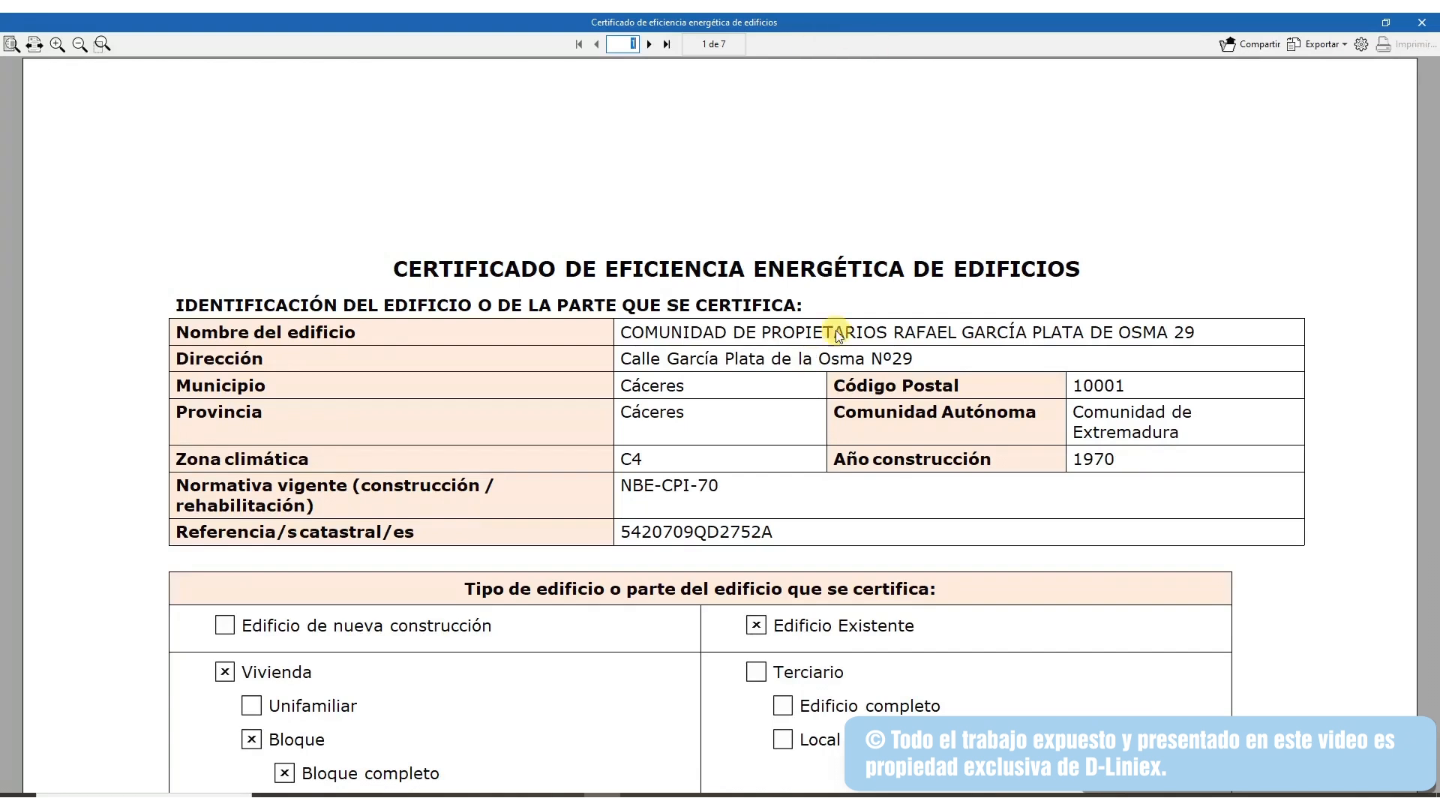
left_click(1343, 44)
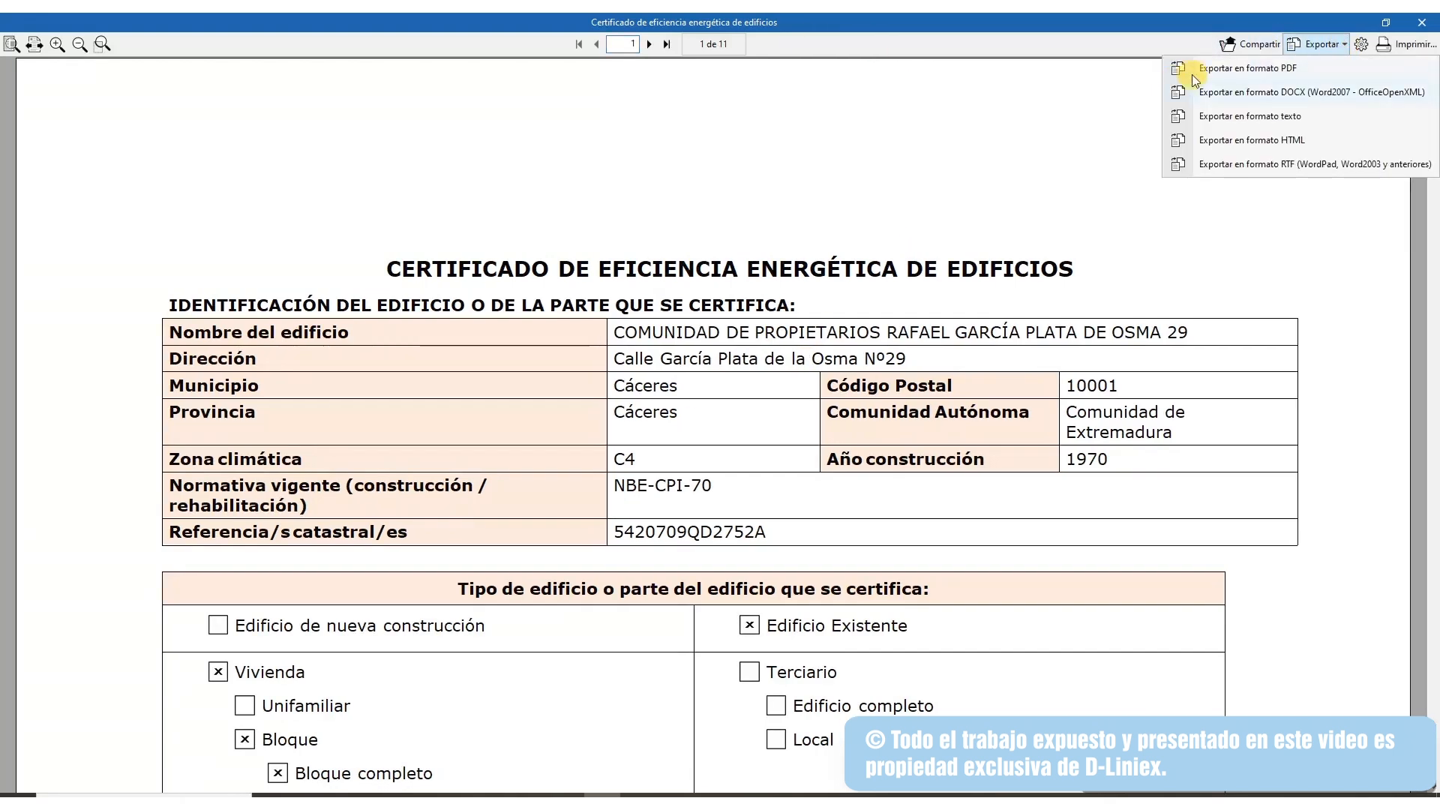
left_click(1249, 68)
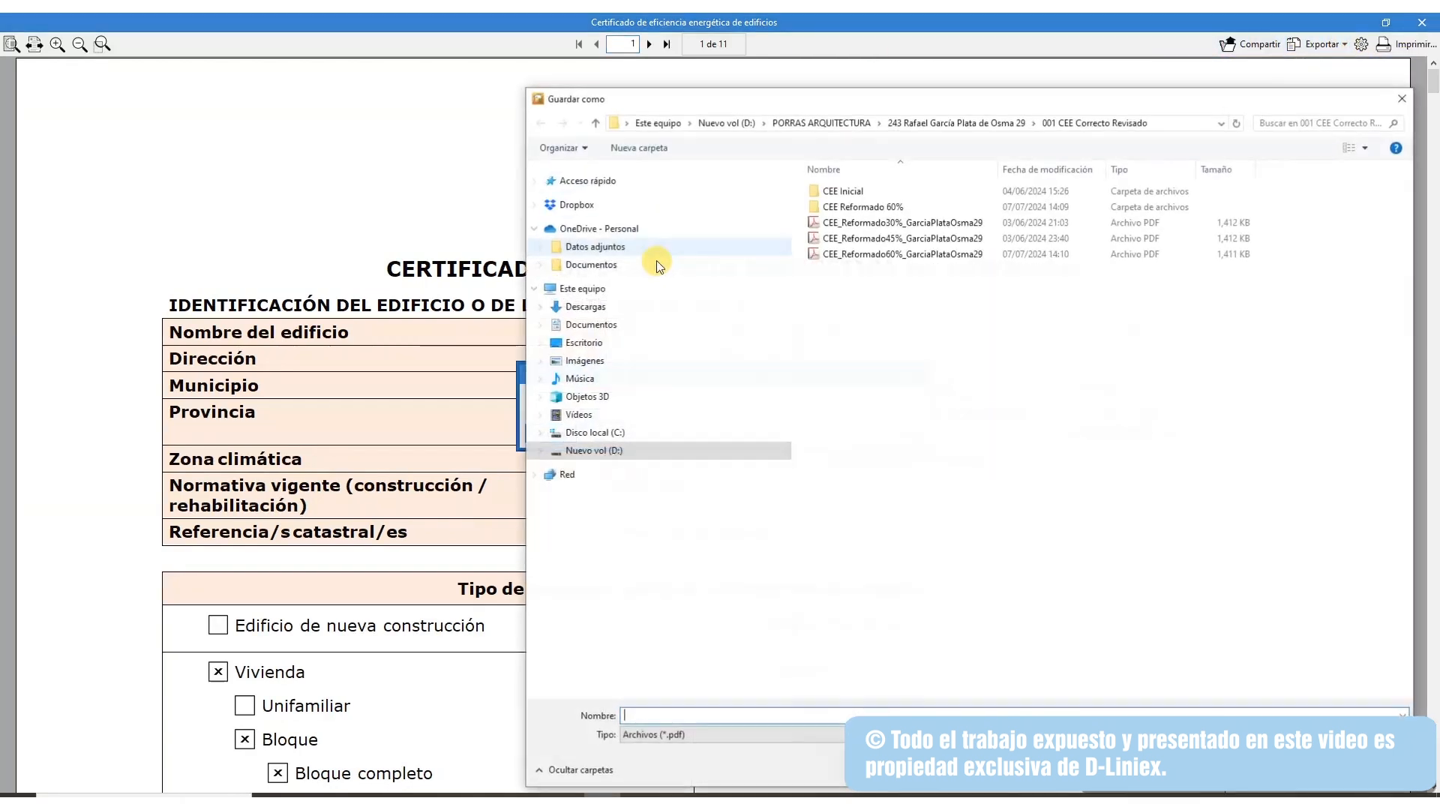
left_click(585, 307)
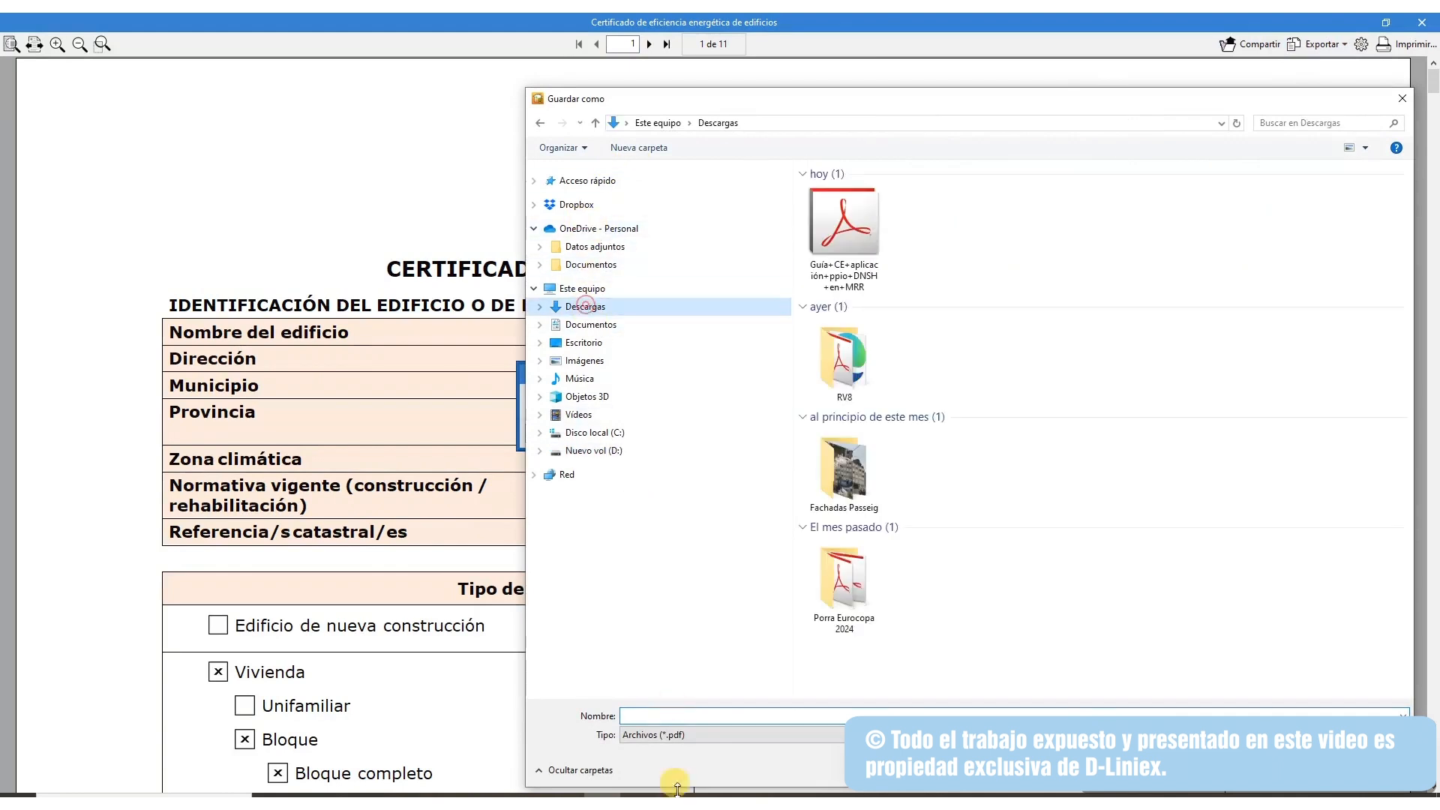
left_click(637, 715)
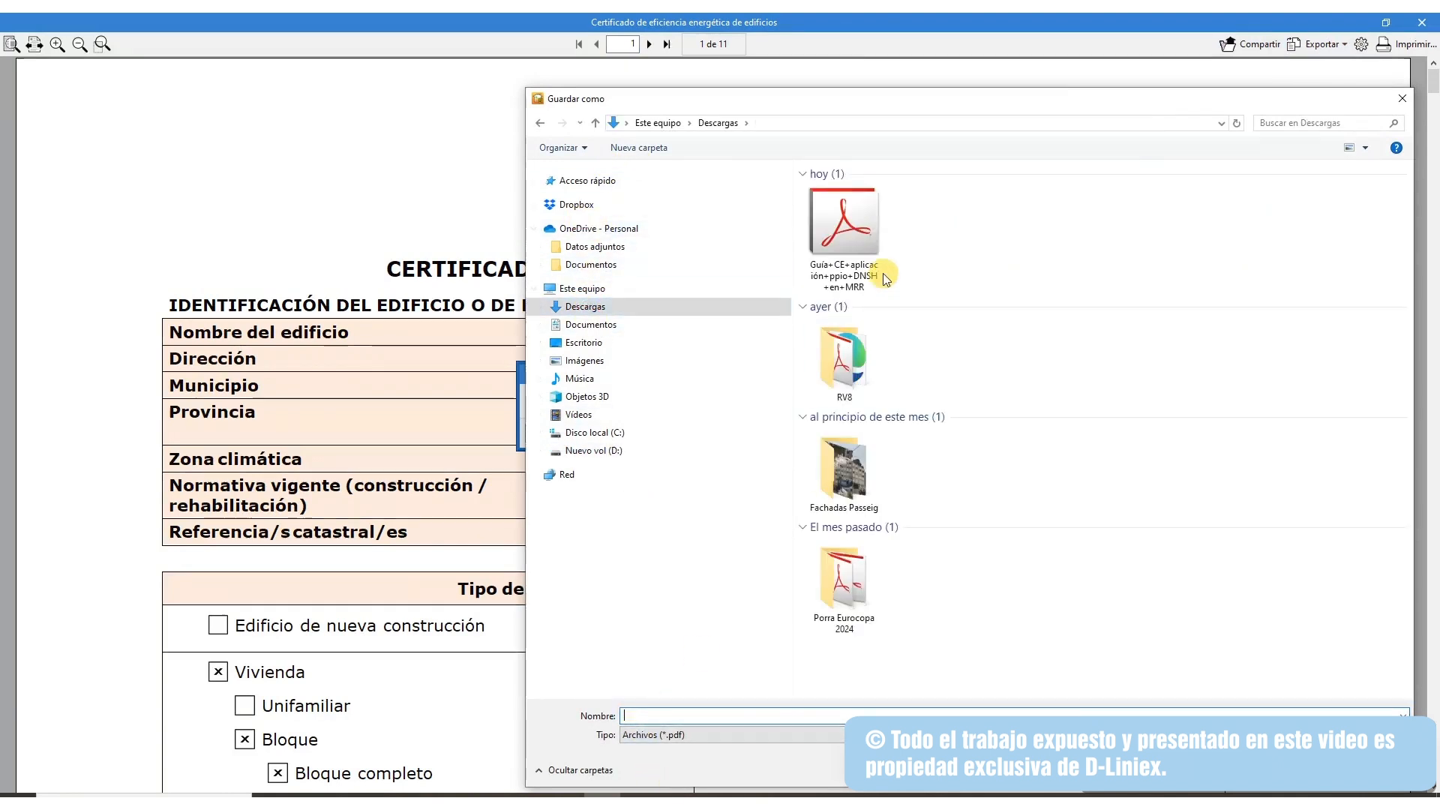
type("Ce")
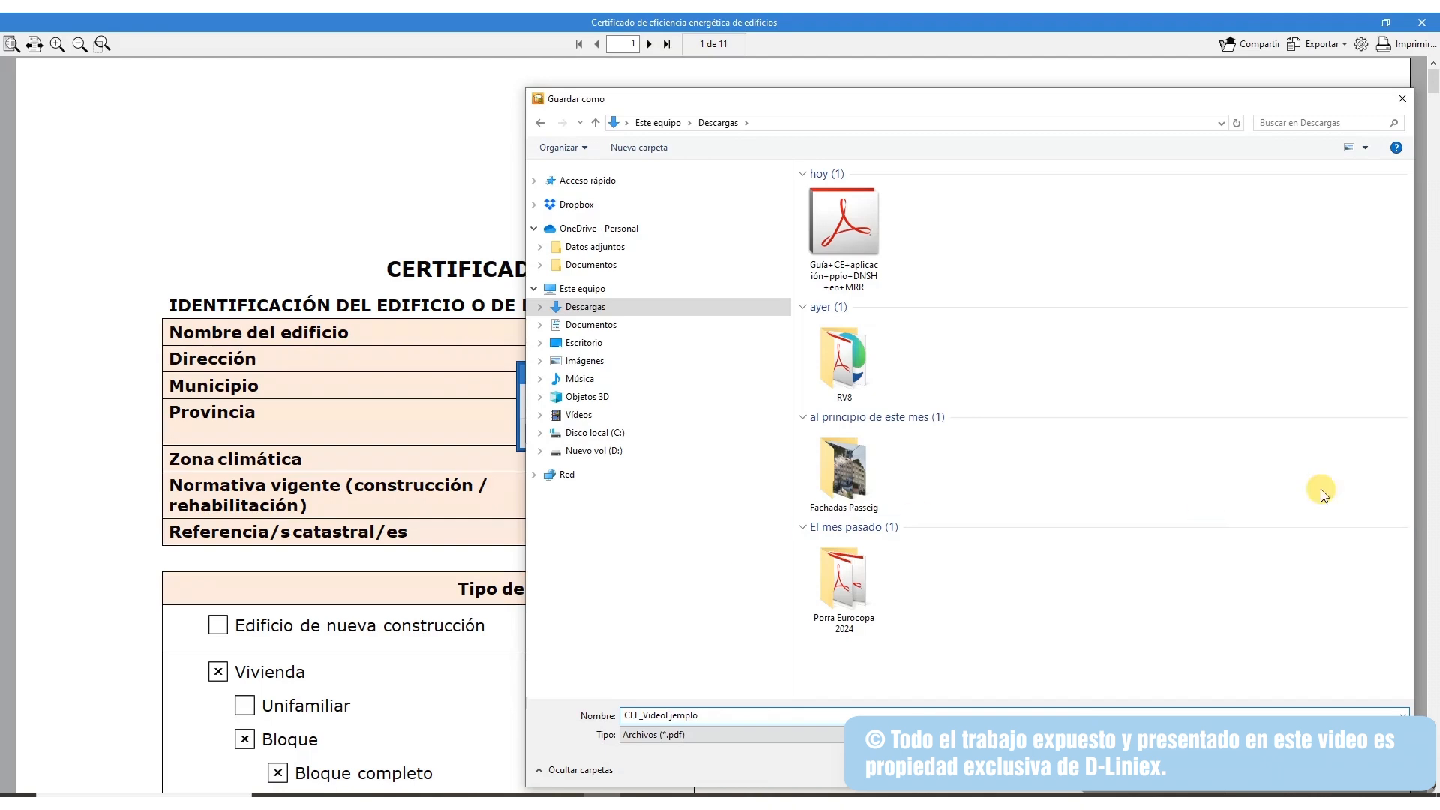
left_click_drag(1131, 99, 811, 54)
left_click(973, 717)
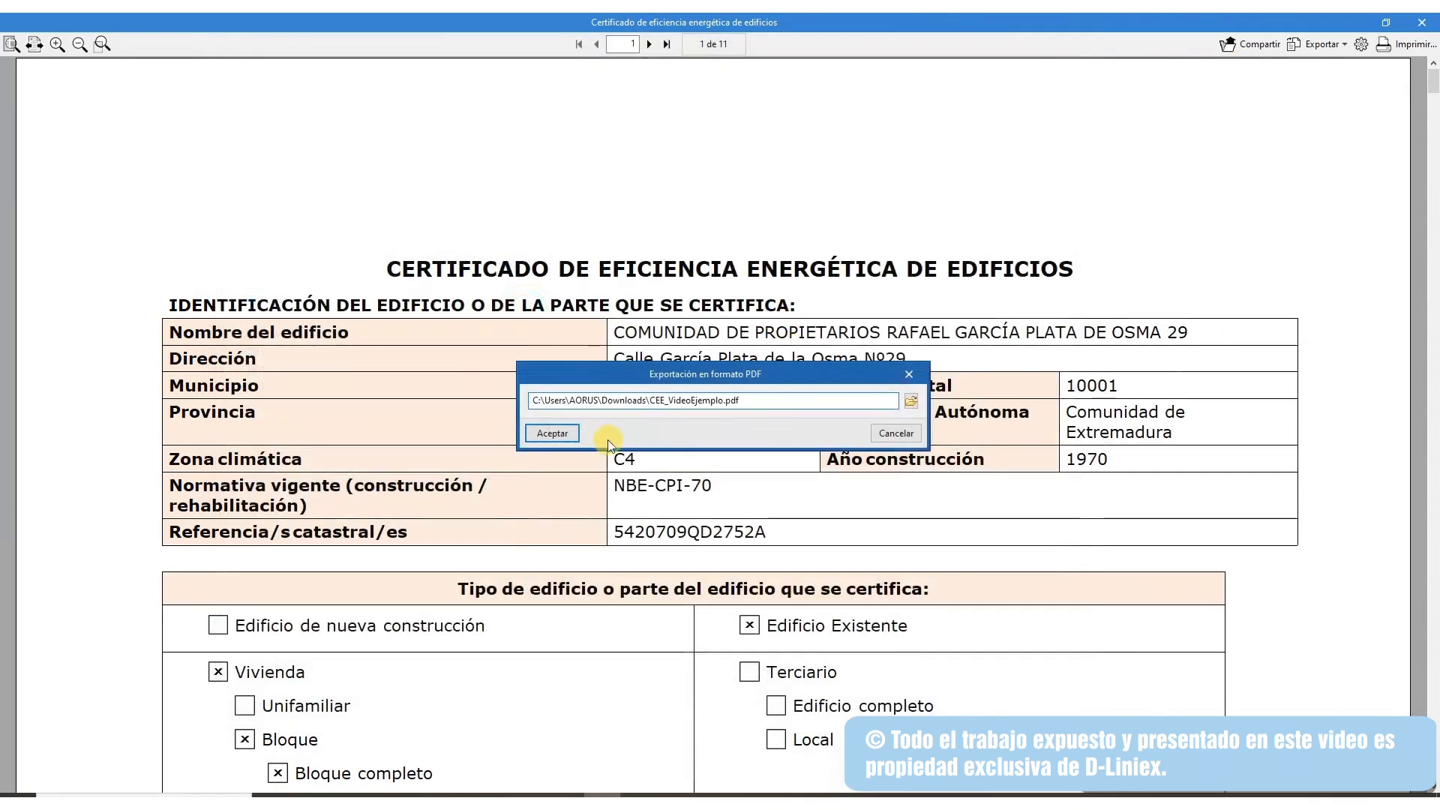
left_click(556, 437)
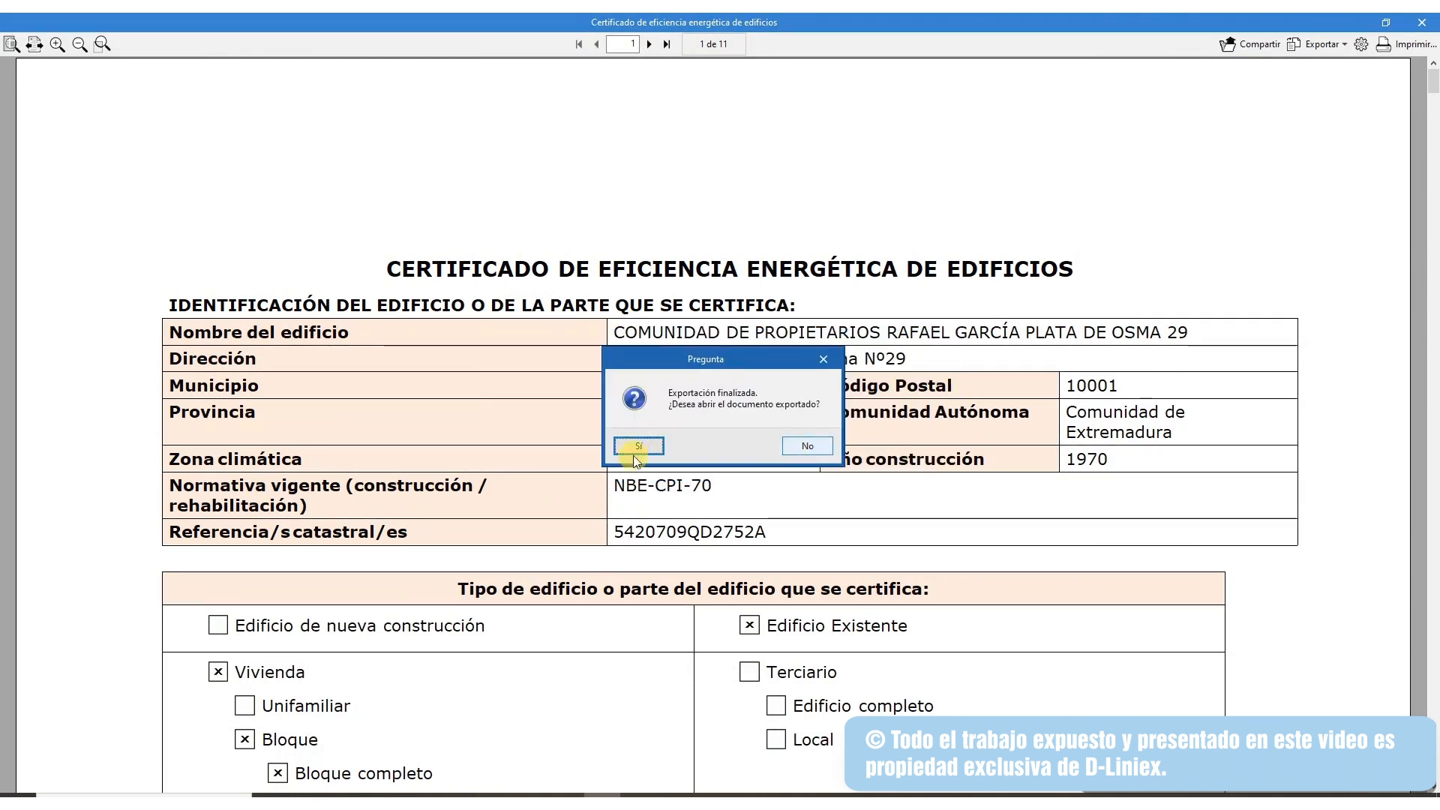
left_click(807, 447)
left_click(1423, 22)
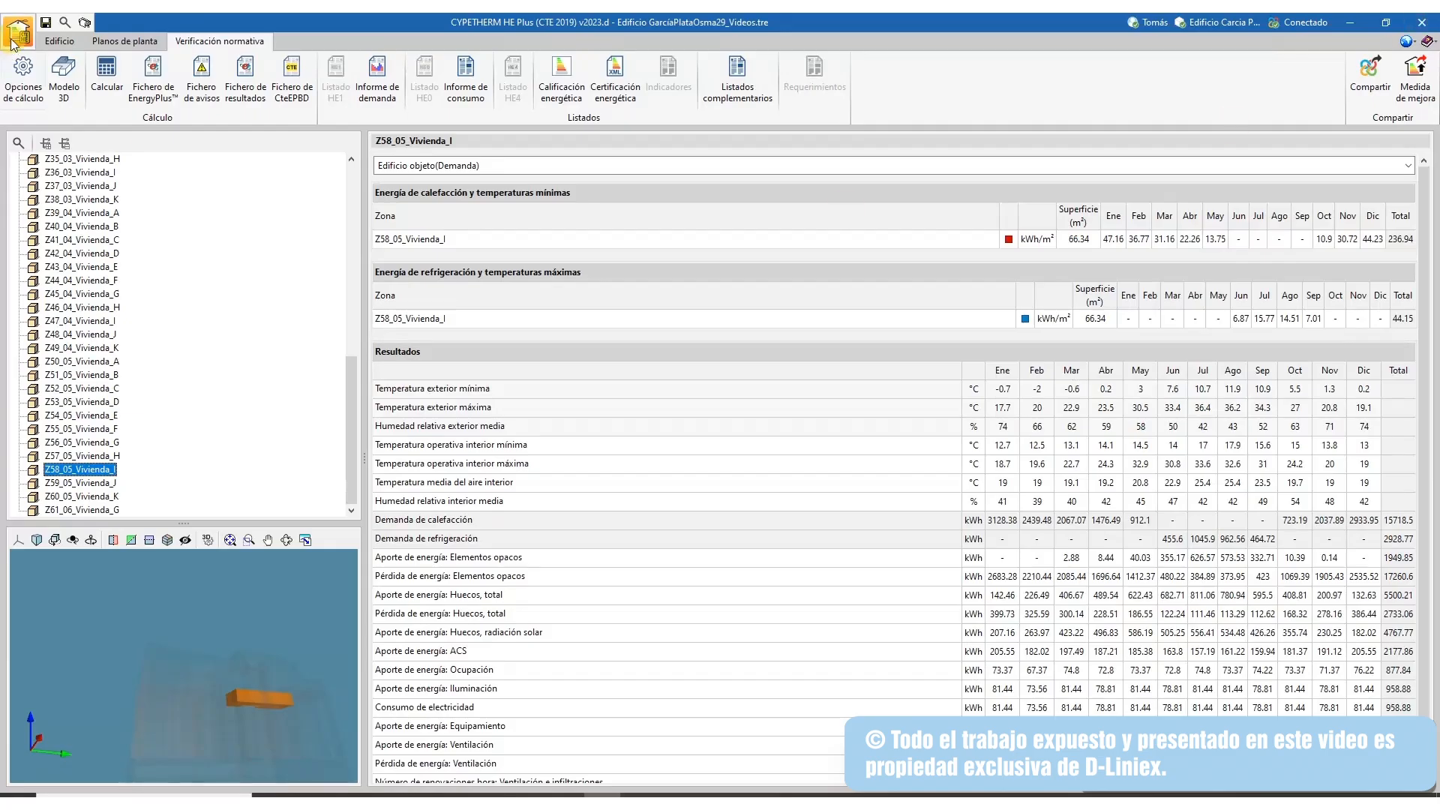
Minimize CYPETHERM and open the exported CEE_VideoEjemplo PDF from the Downloads folder
left_click(62, 42)
left_click(1350, 22)
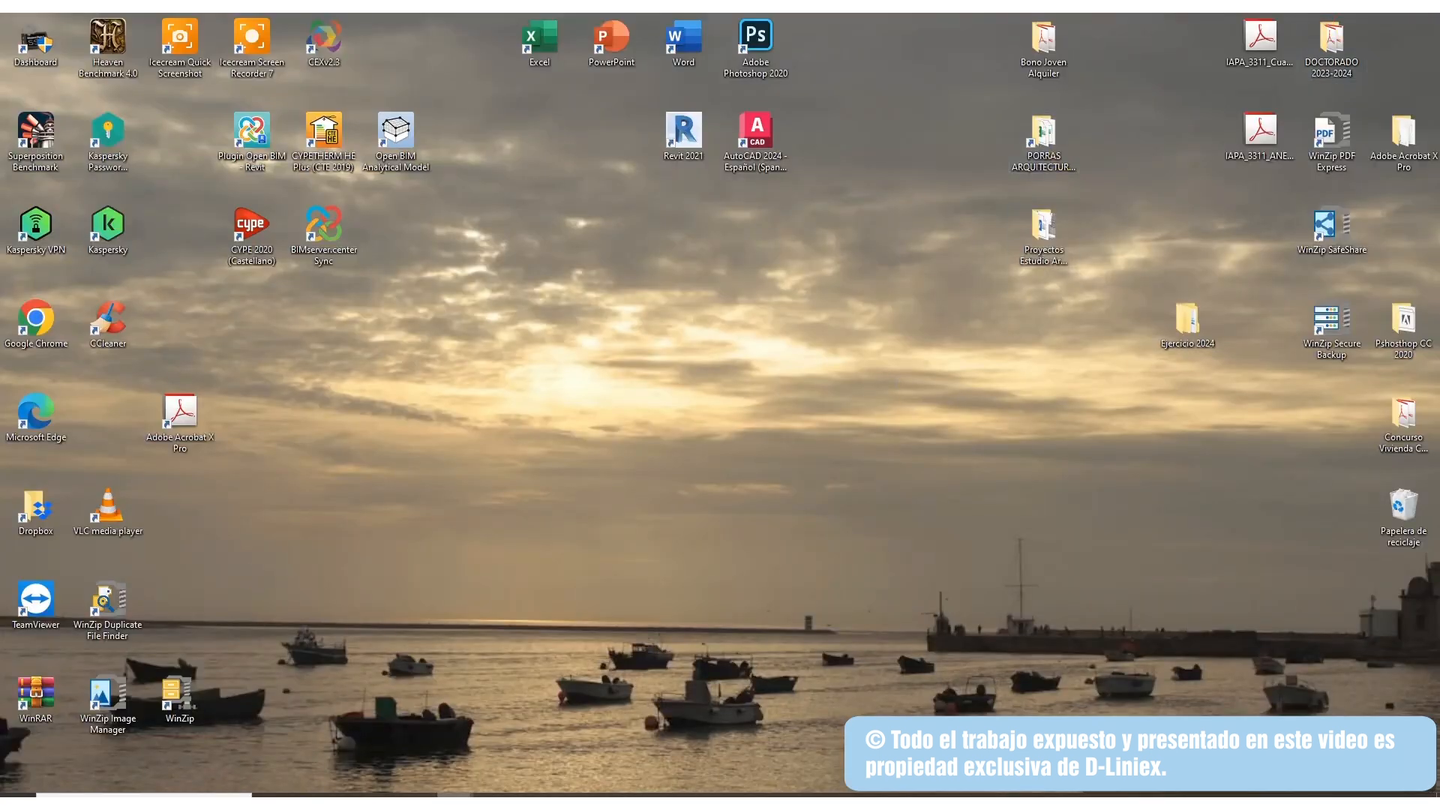
right_click(455, 797)
left_click(430, 632)
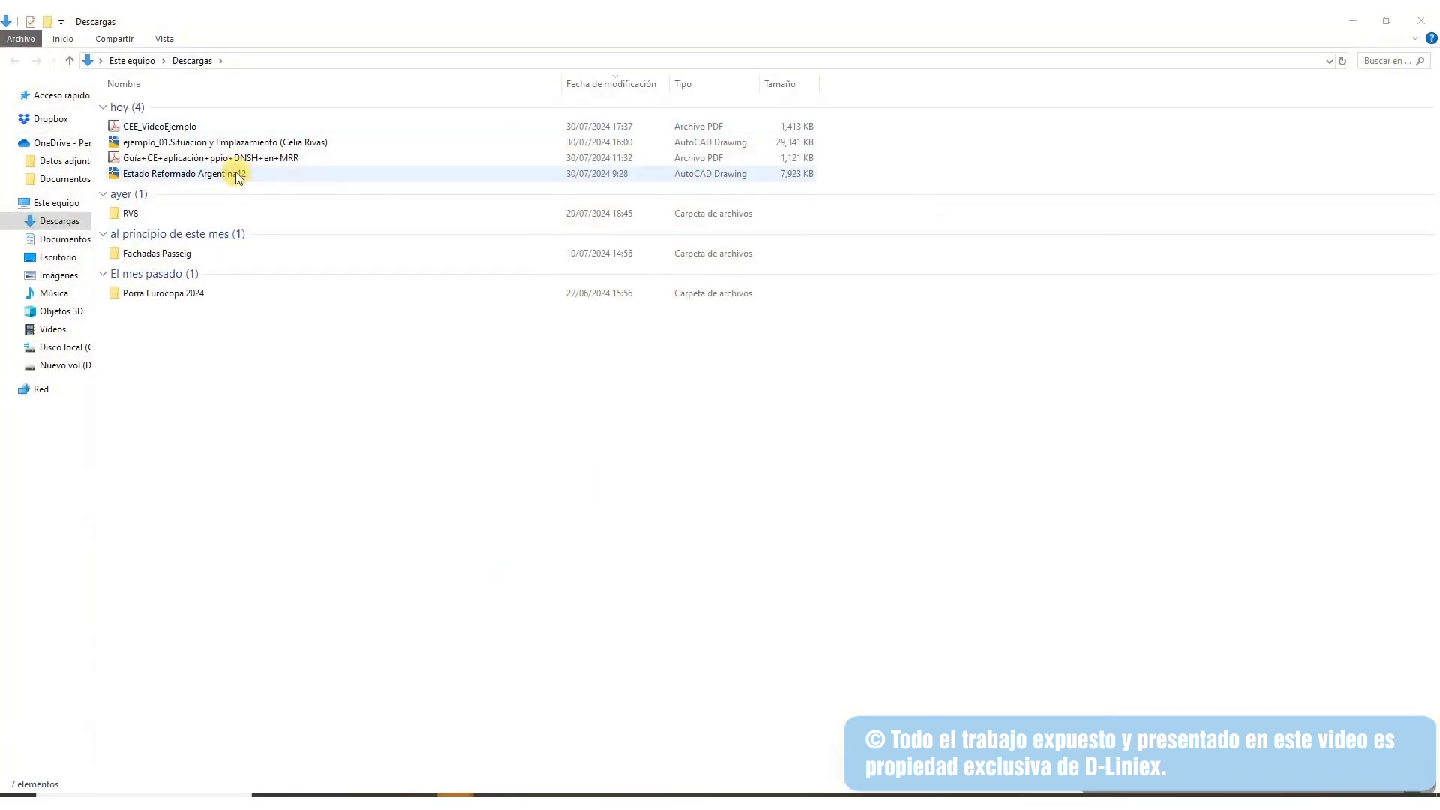
double_click(156, 127)
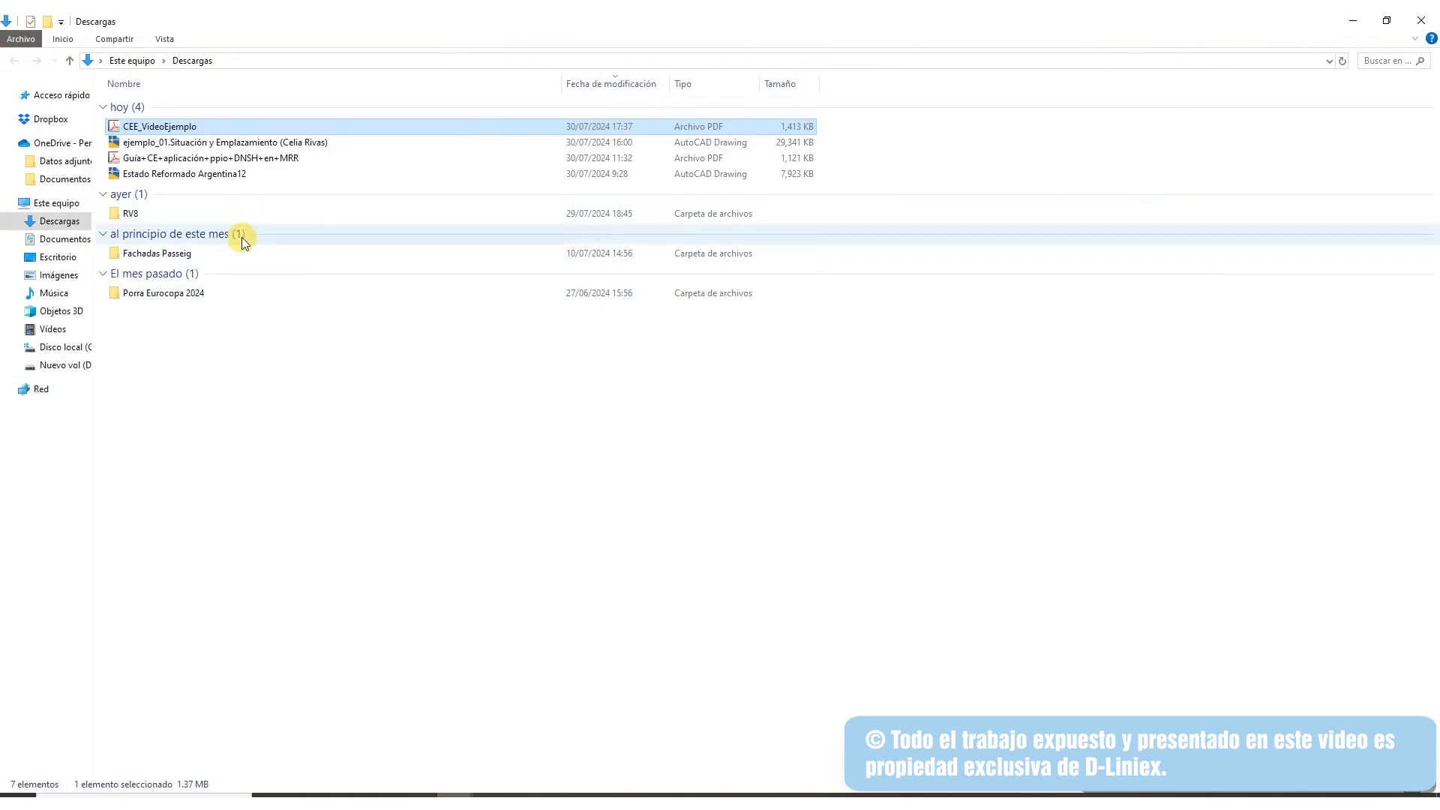
Delete CEE_VideoEjemplo from Downloads and restore the CYPETHERM project window
left_click(341, 445)
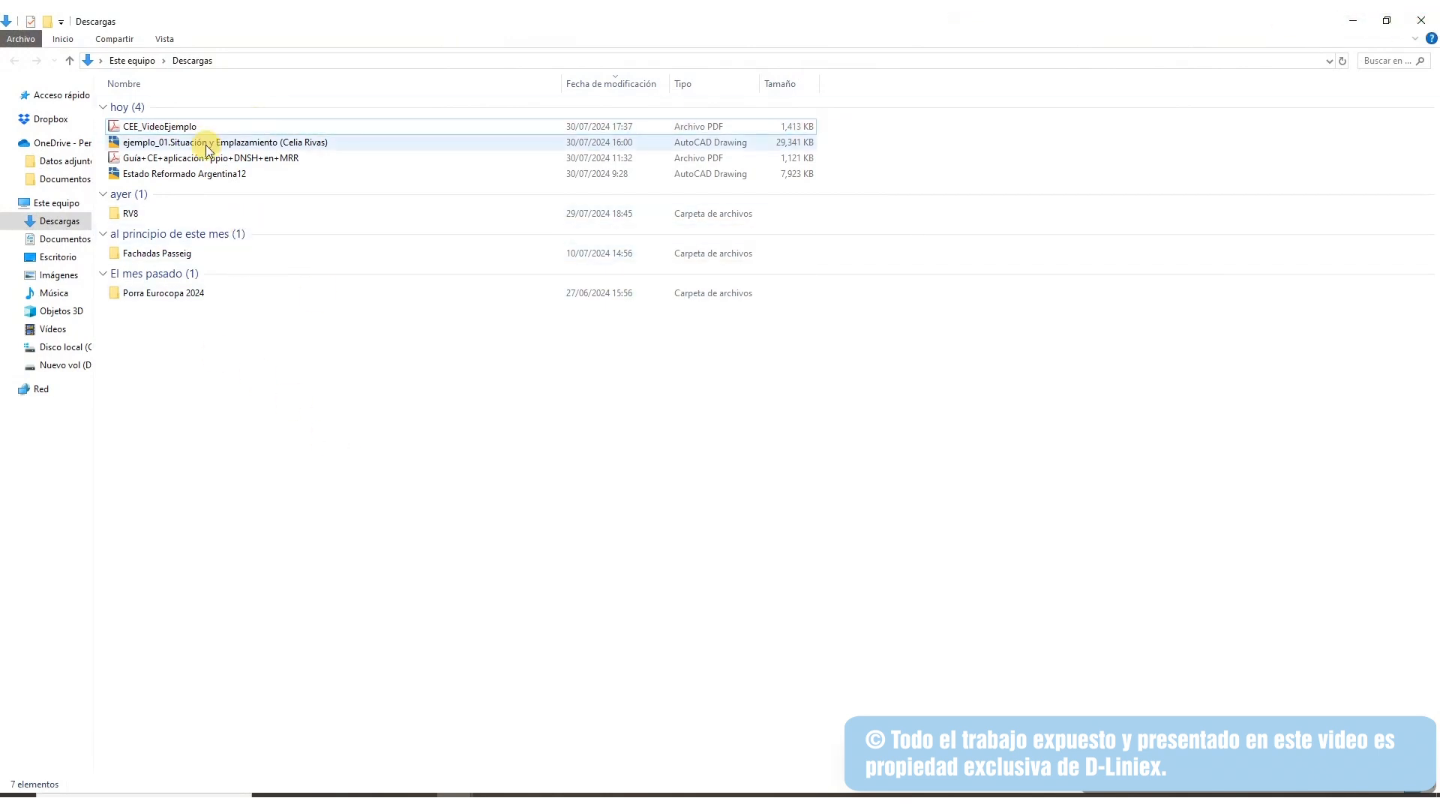
left_click(200, 129)
key("Delete")
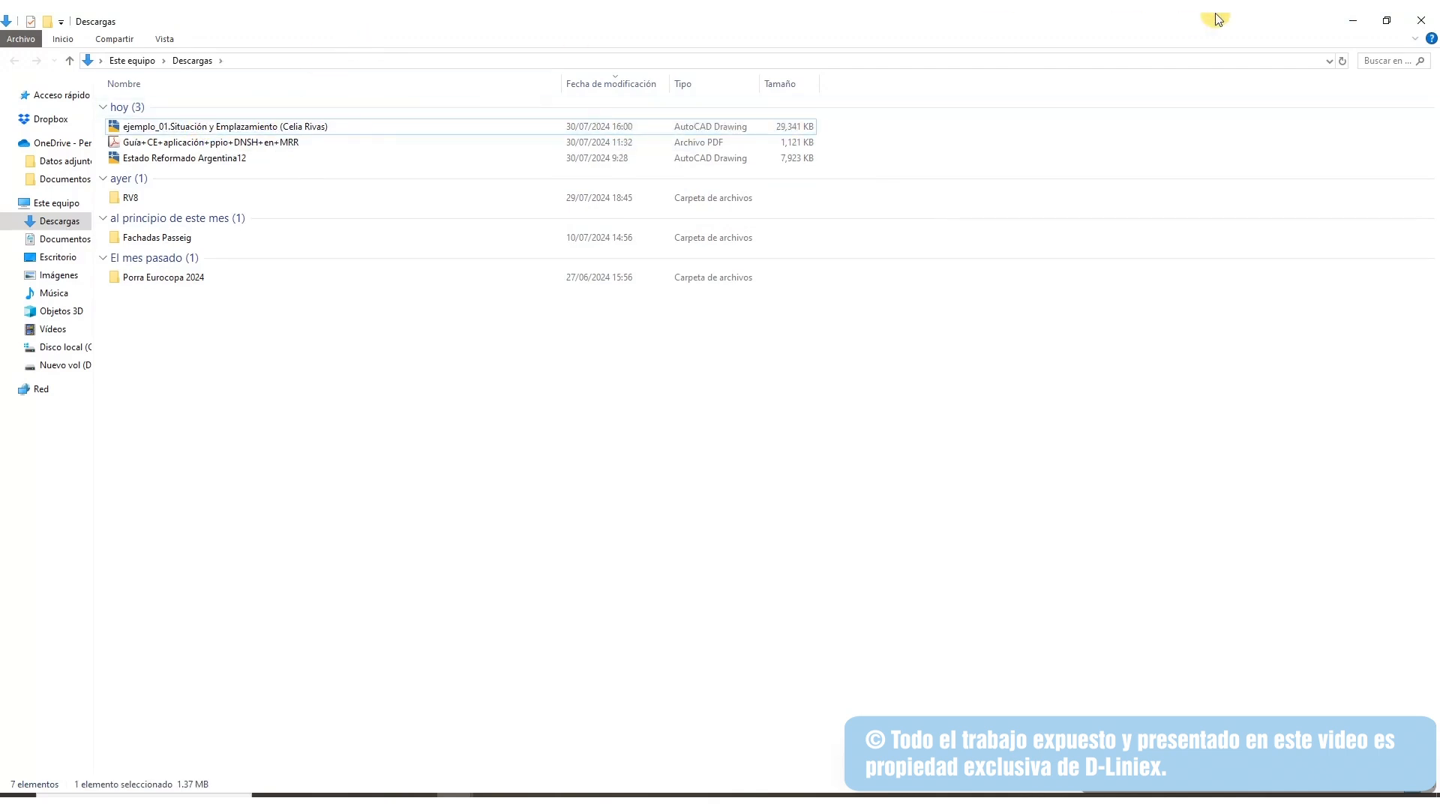
left_click(1354, 20)
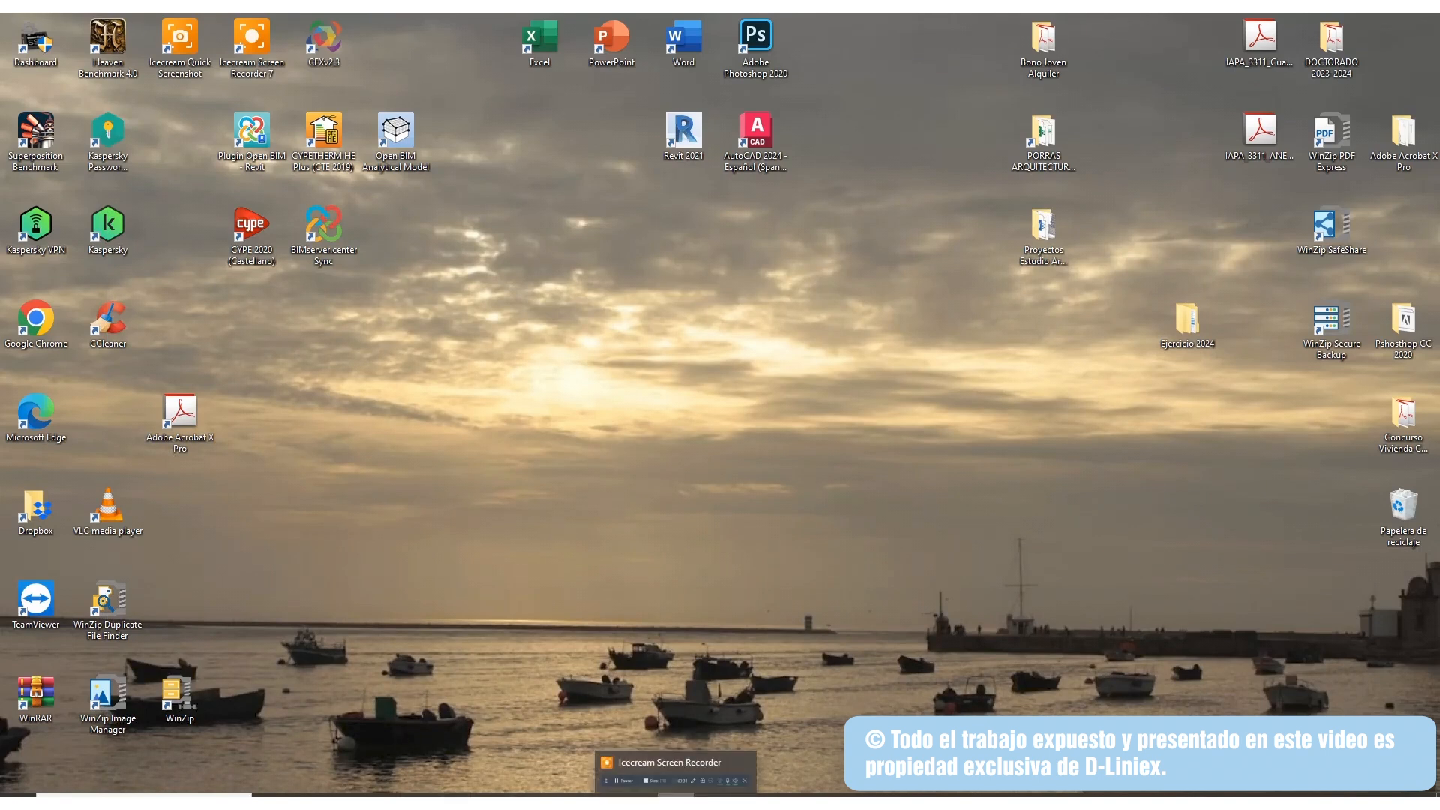
left_click(595, 750)
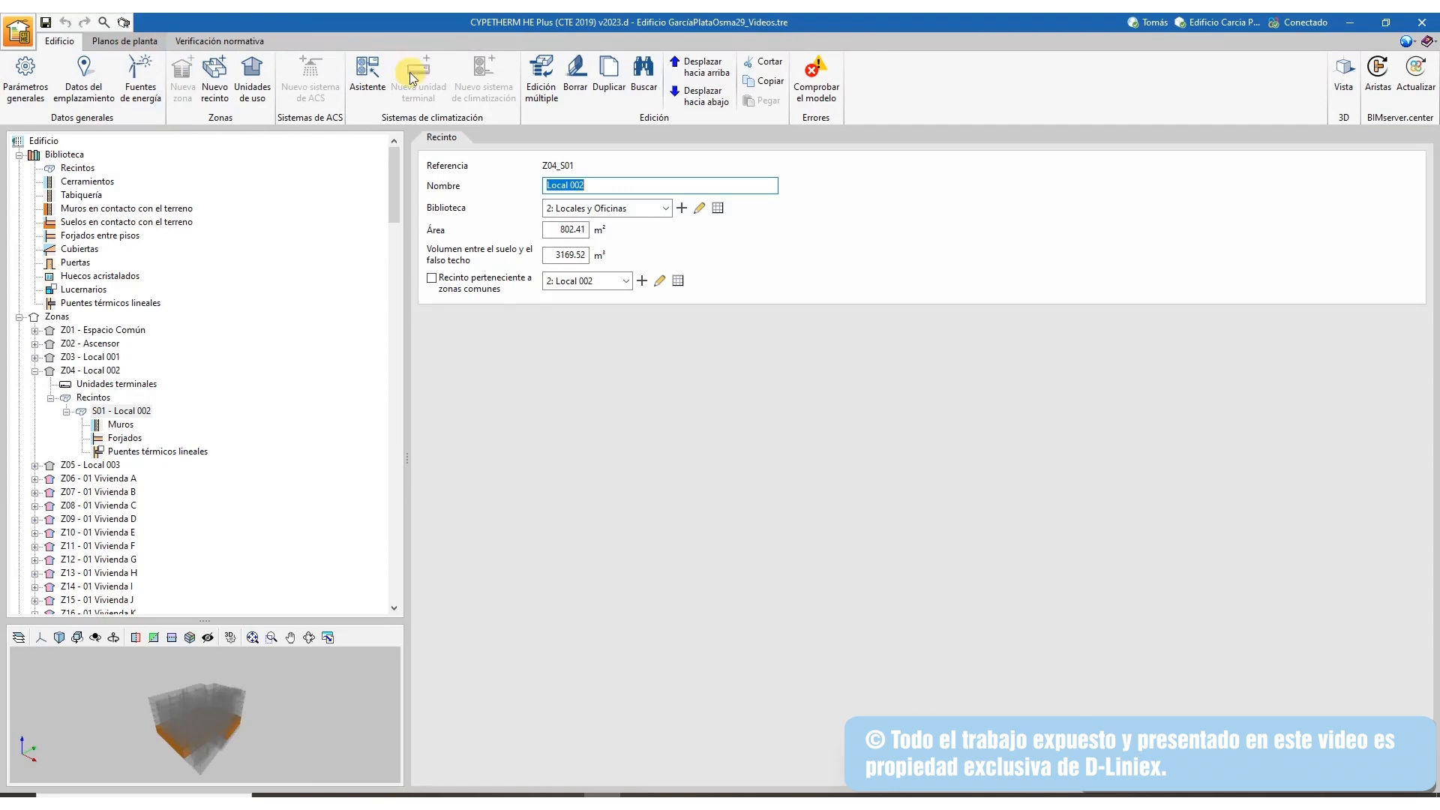
In the general parameters, try the project types and building uses, settling on Reforma with private residential use
left_click(25, 75)
left_click(25, 67)
left_click(182, 67)
left_click(98, 69)
left_click(166, 69)
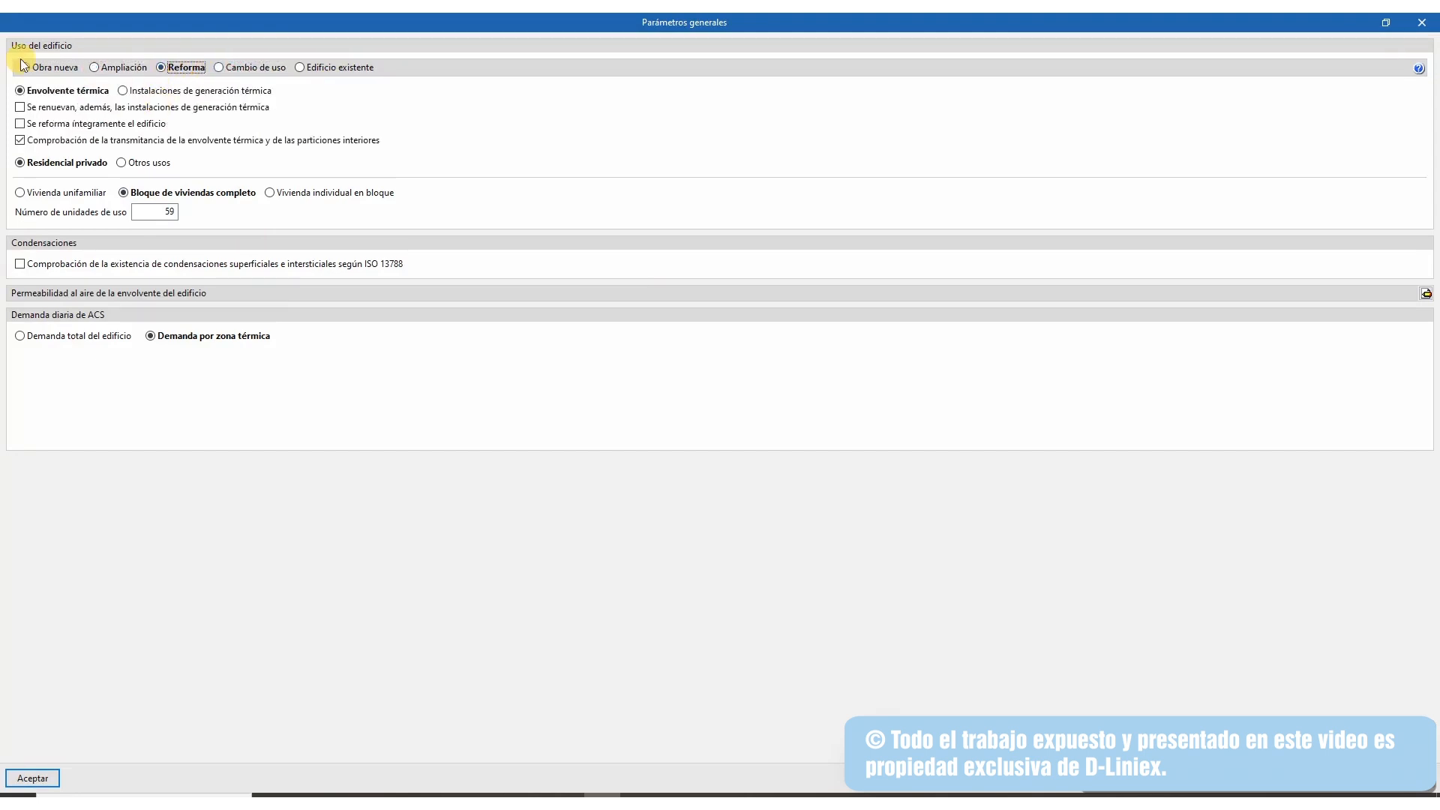
left_click(26, 68)
left_click(124, 163)
left_click(54, 162)
left_click(170, 69)
Mark heat generation installations as also renewed, keep Reforma, and confirm the general parameters
left_click(20, 107)
left_click(217, 70)
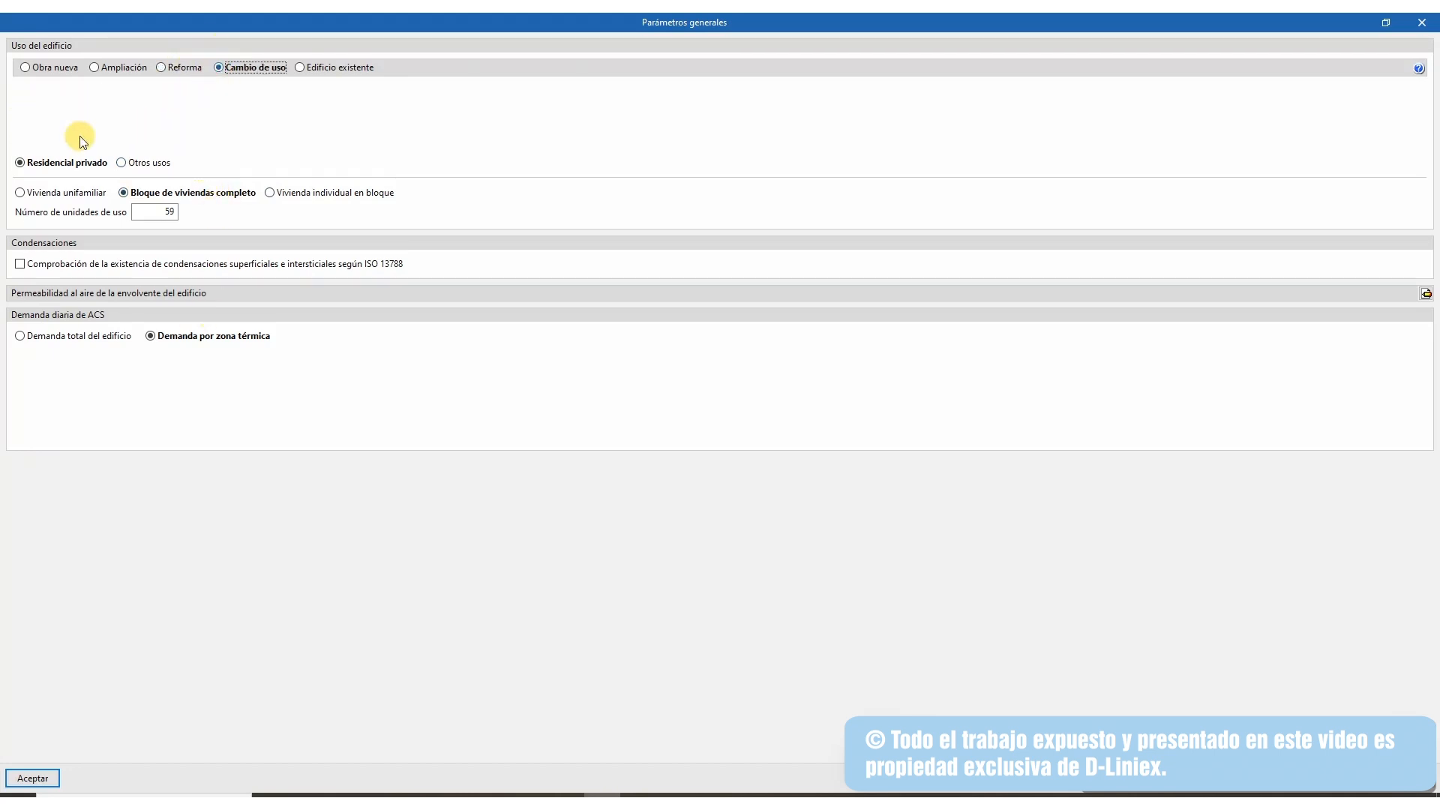
left_click(122, 162)
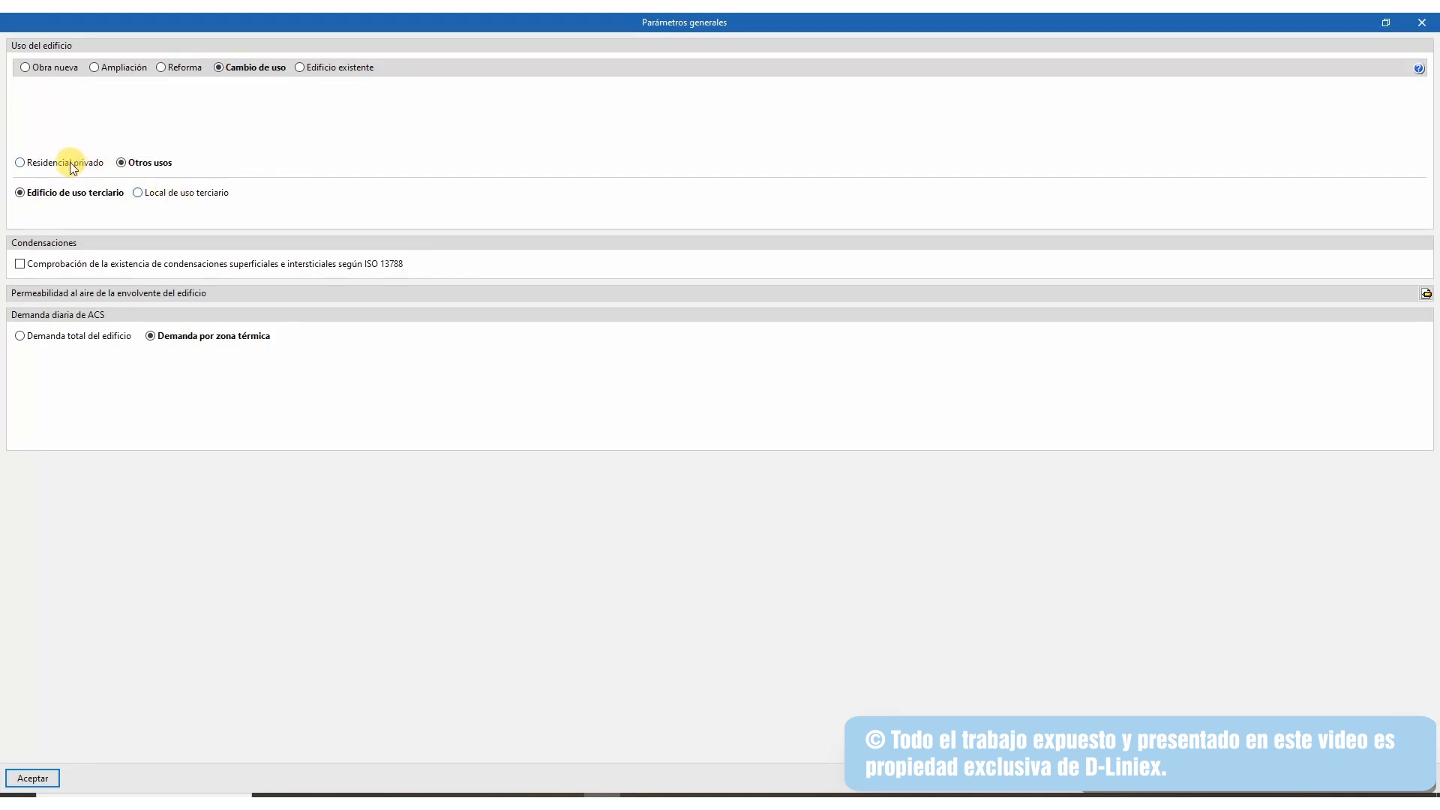
left_click(70, 162)
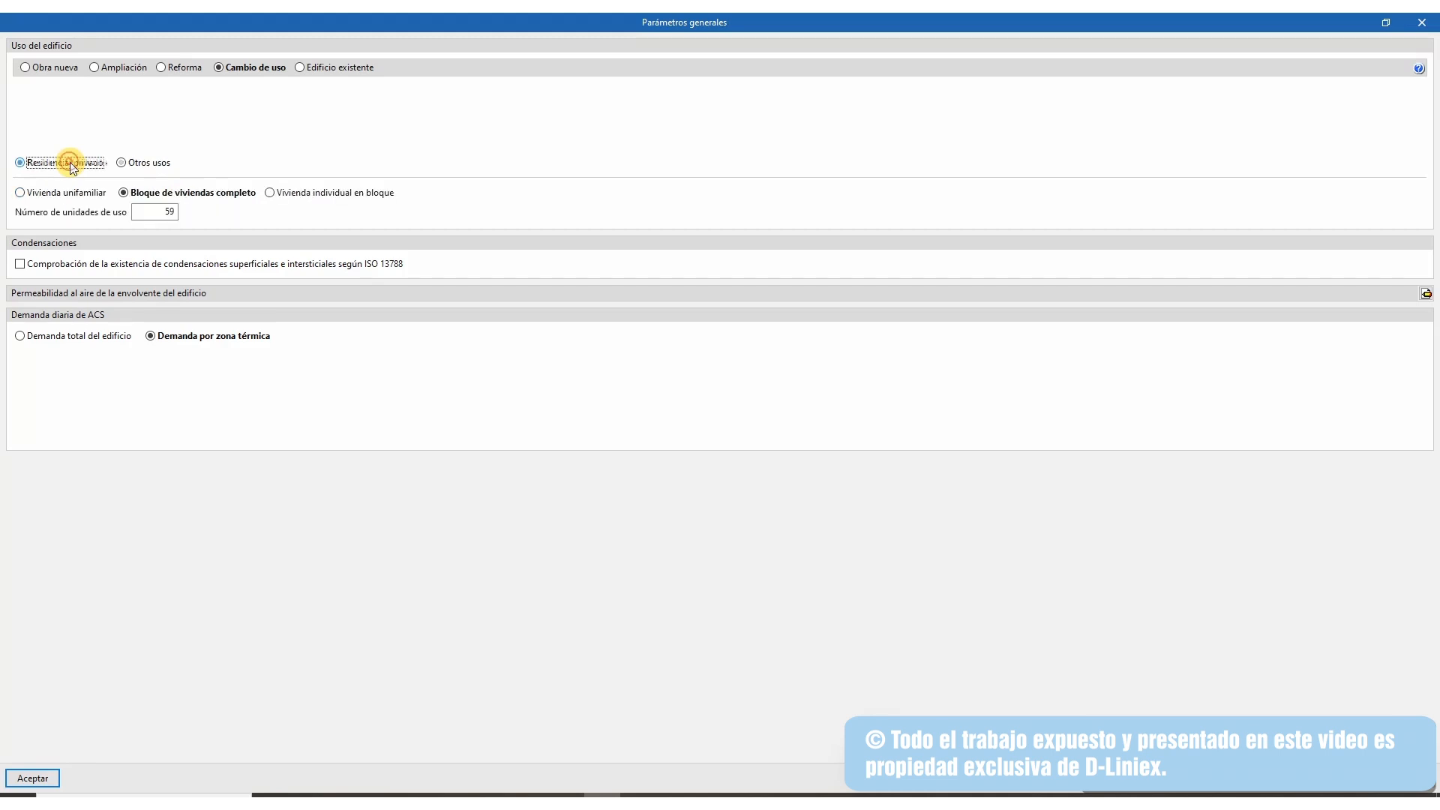
left_click(114, 69)
left_click(49, 67)
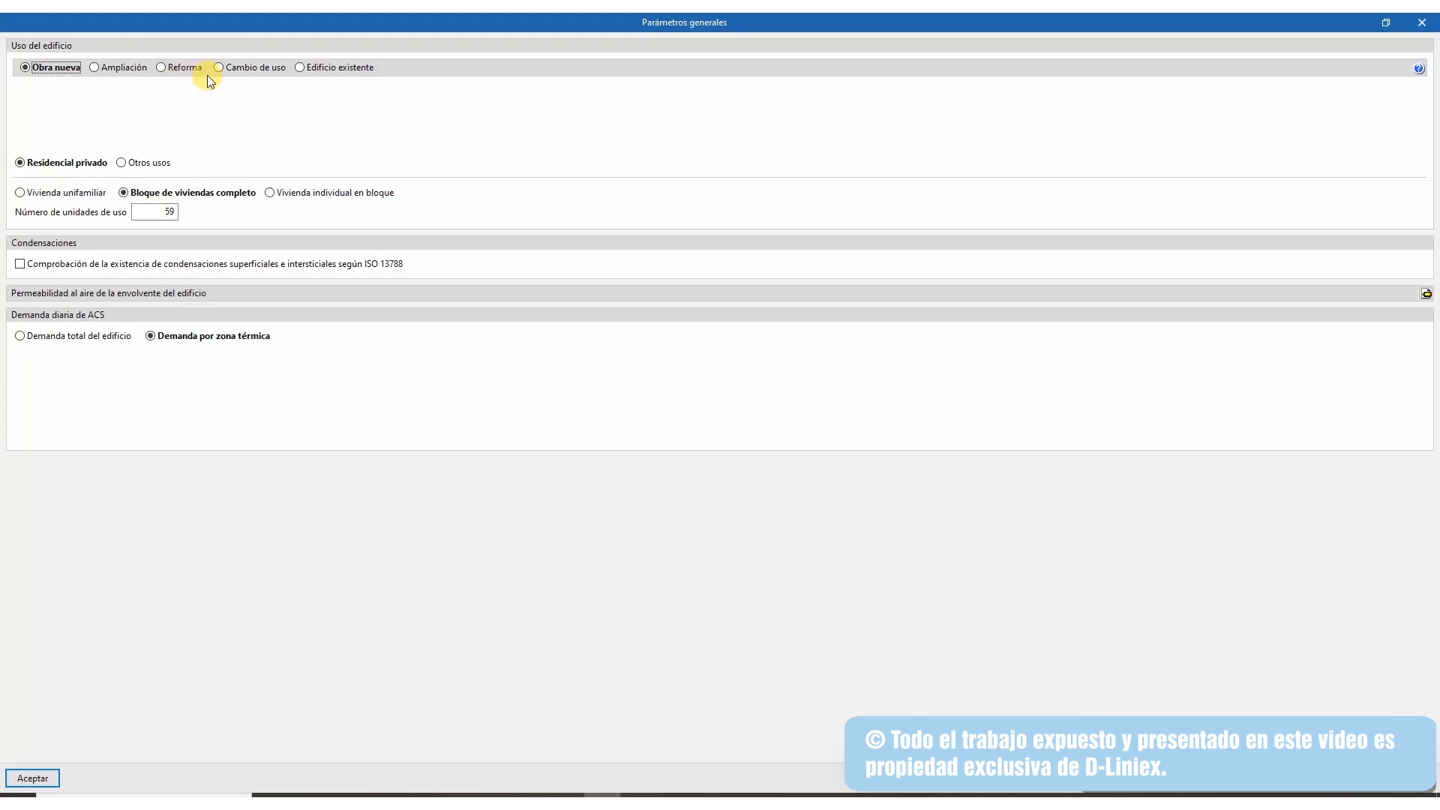
left_click(185, 67)
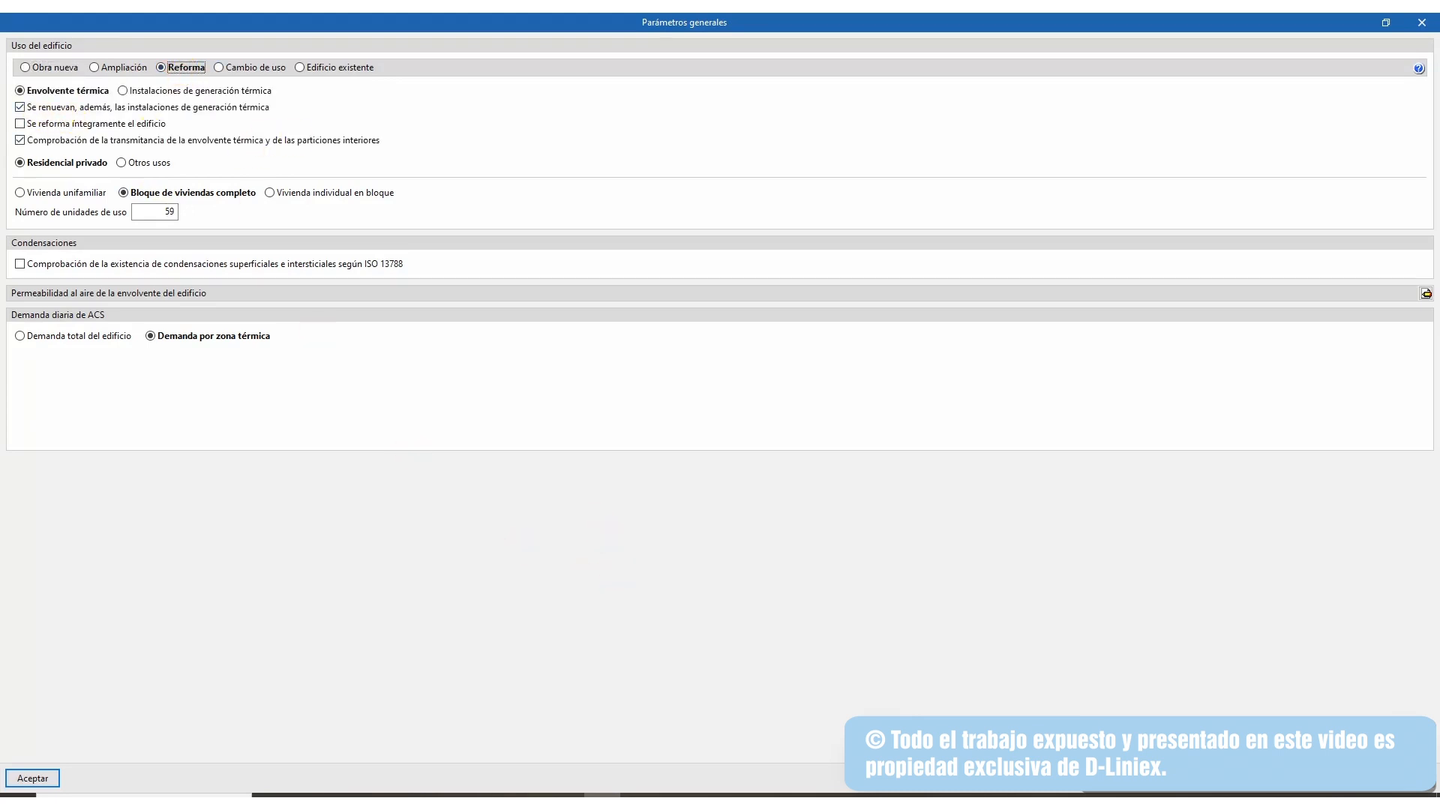
left_click(33, 778)
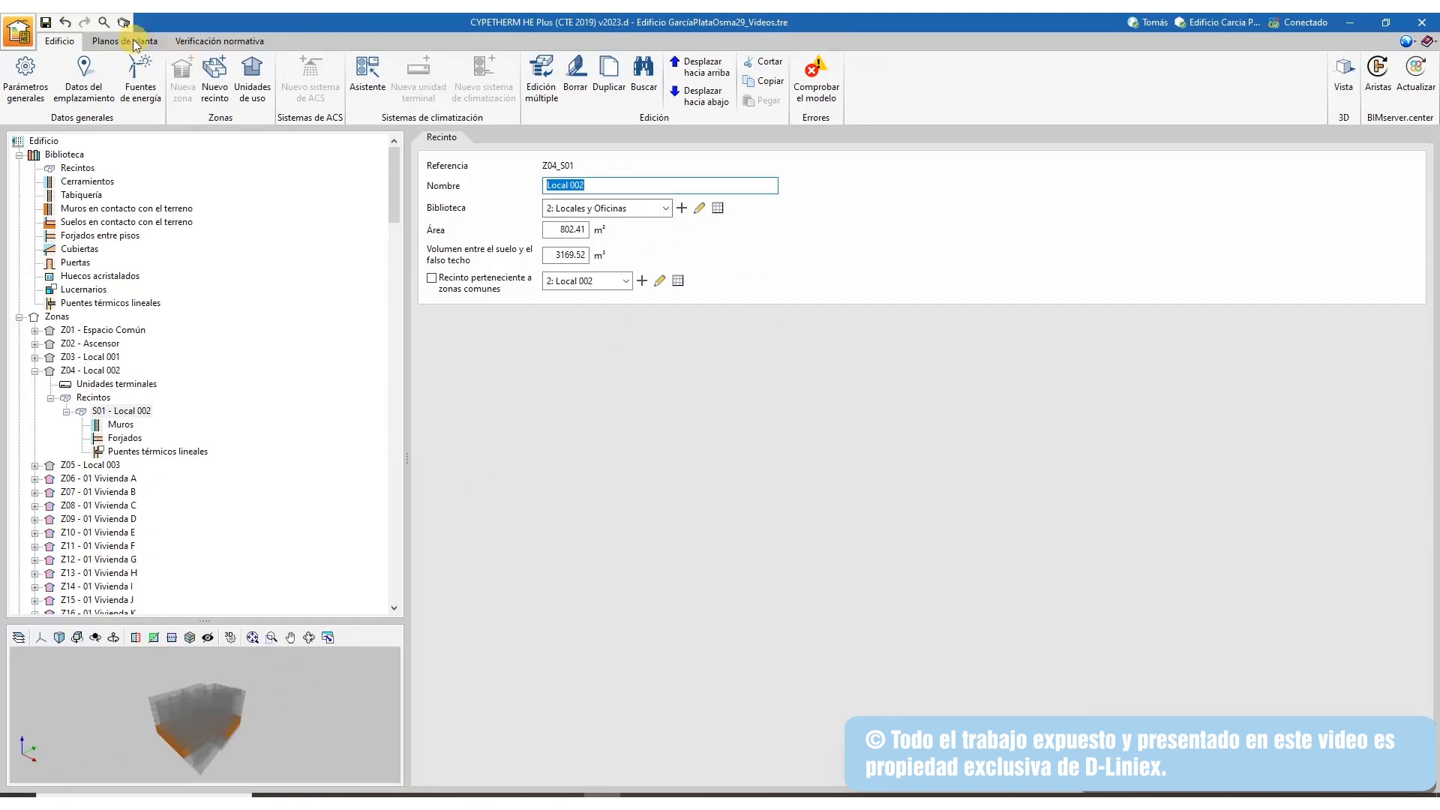
Run the model check from the building data view and scroll through its error list
left_click(135, 42)
left_click(51, 42)
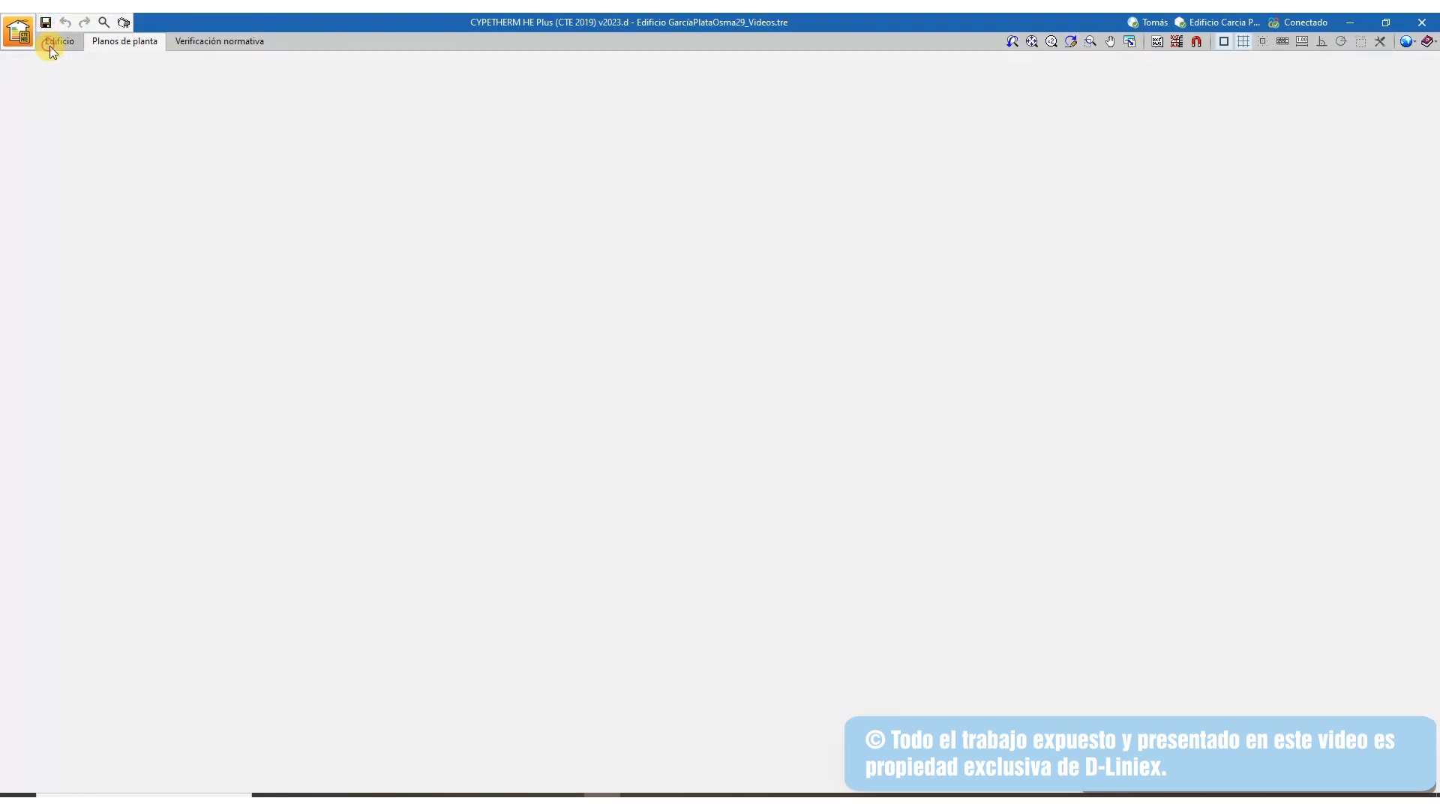
left_click(817, 100)
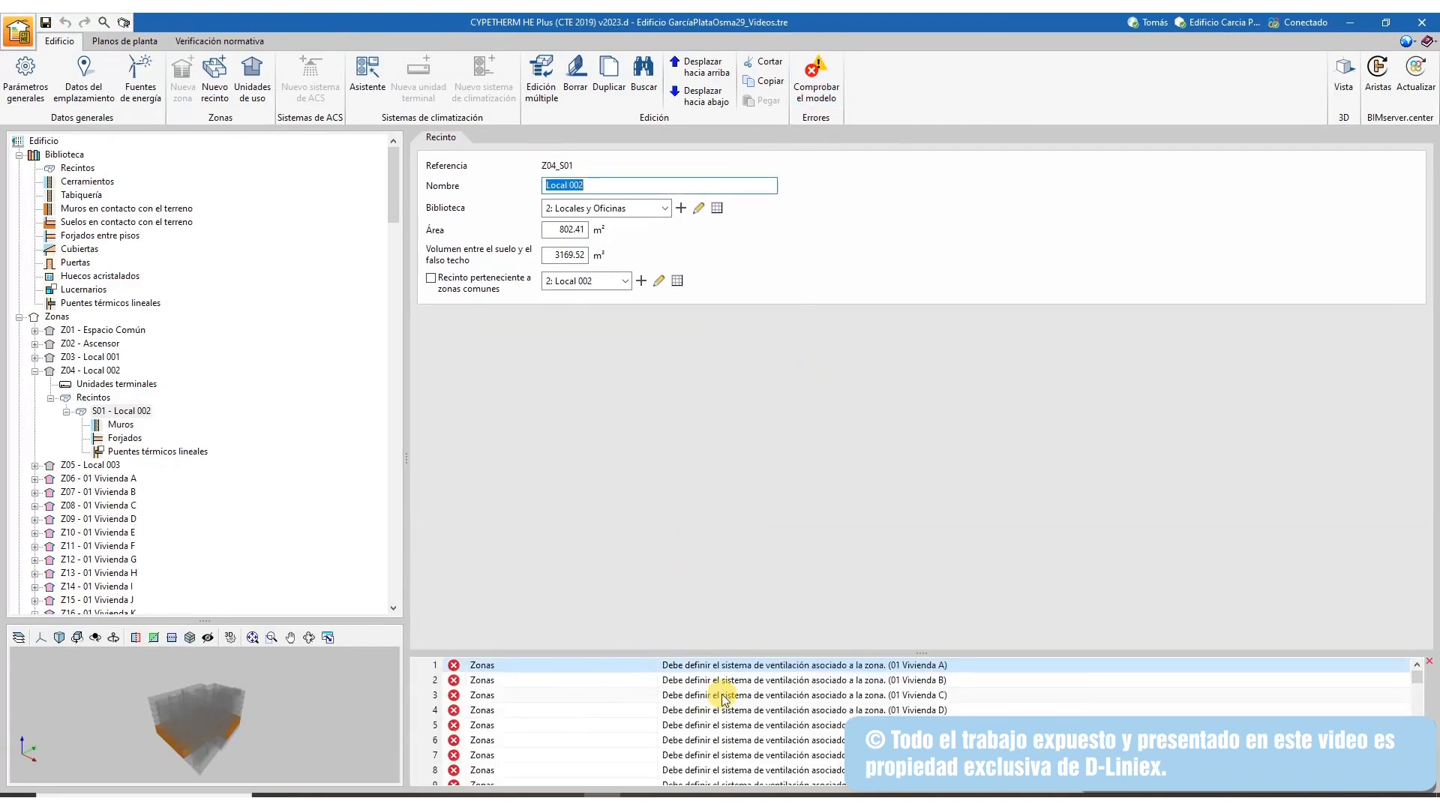
scroll(743, 686, "down", 1)
scroll(747, 687, "down", 8)
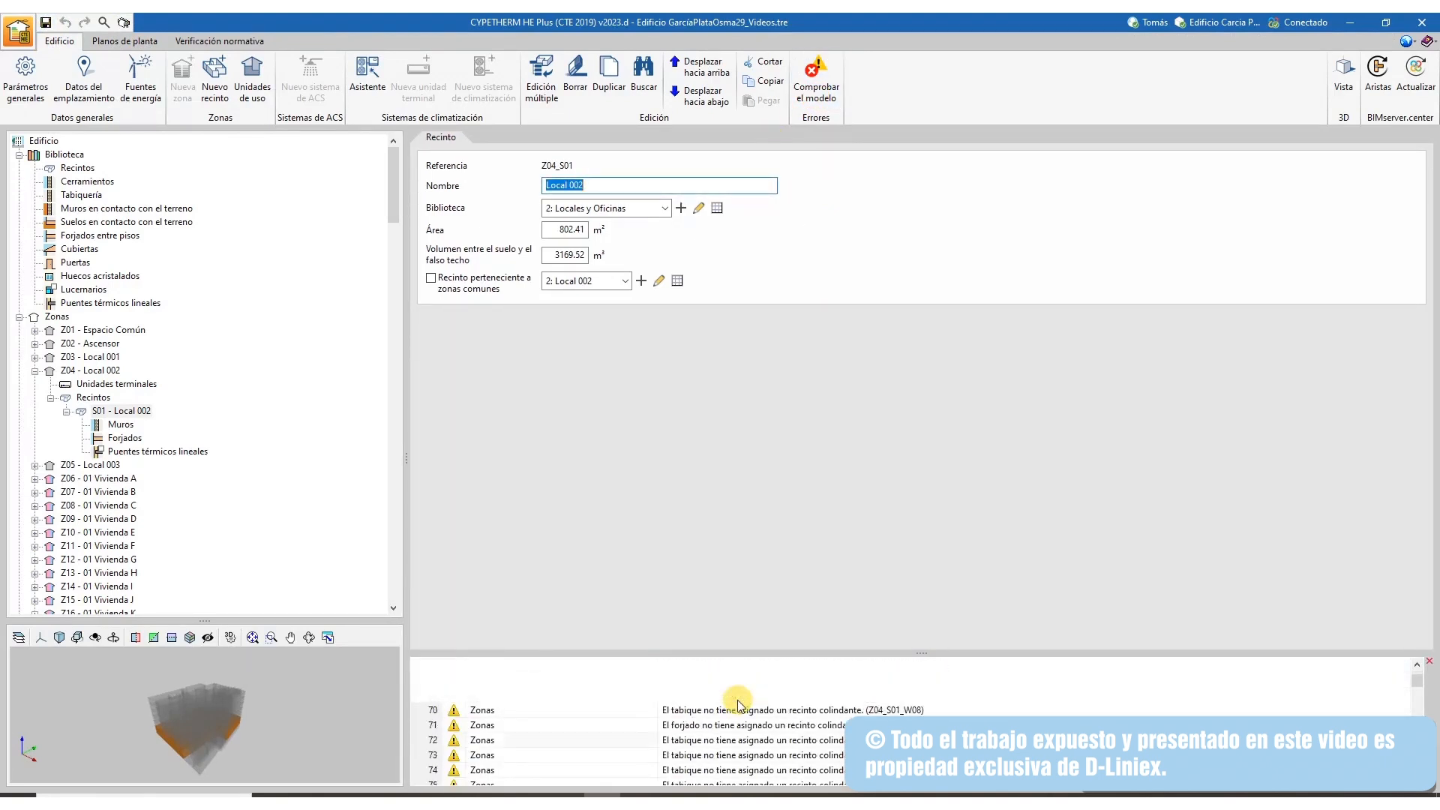
Inspect the zones flagged for missing ventilation, including 04 Vivienda B, then go to regulatory verification
left_click(736, 683)
scroll(733, 688, "up", 4)
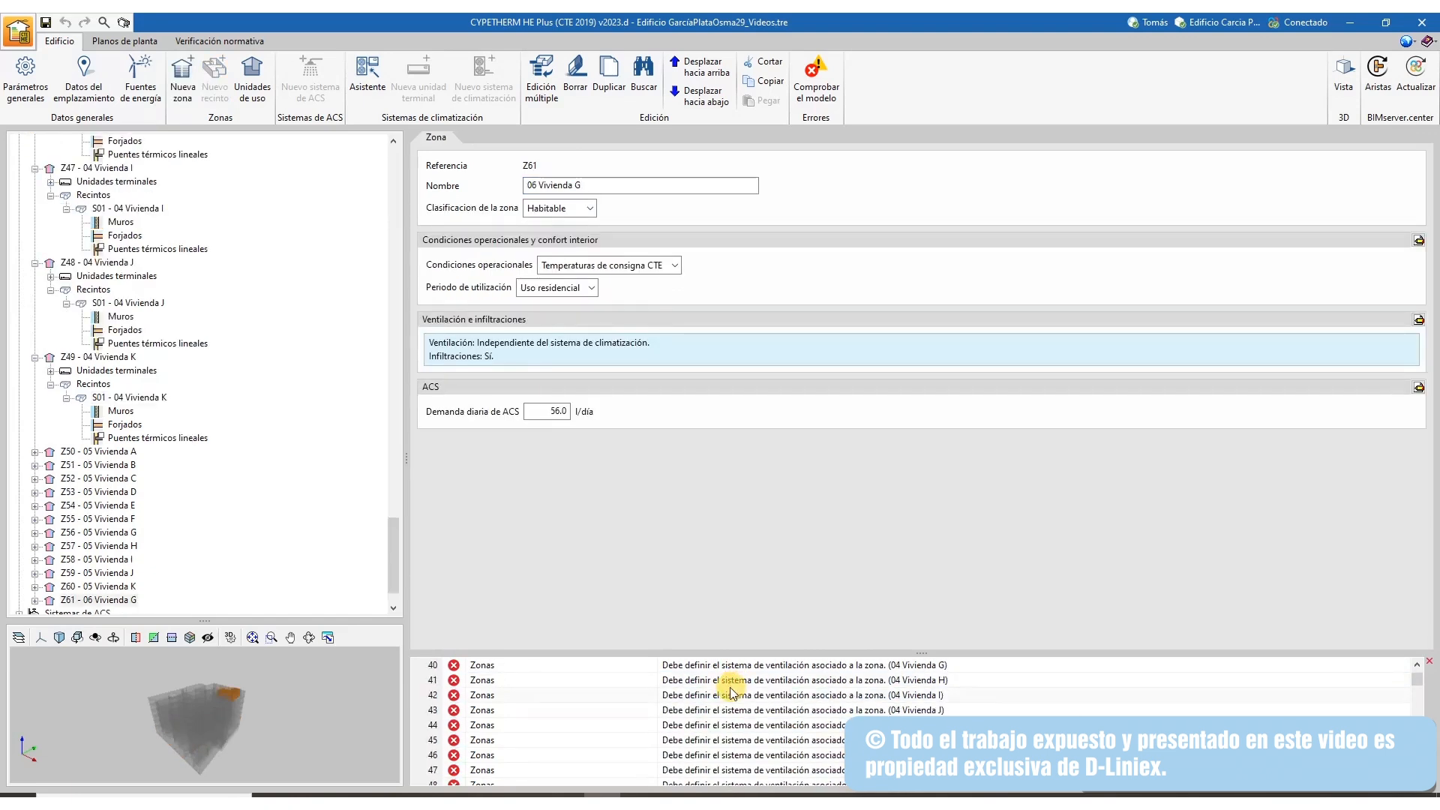
left_click(728, 690)
scroll(731, 690, "up", 1)
scroll(731, 690, "up", 2)
left_click(732, 680)
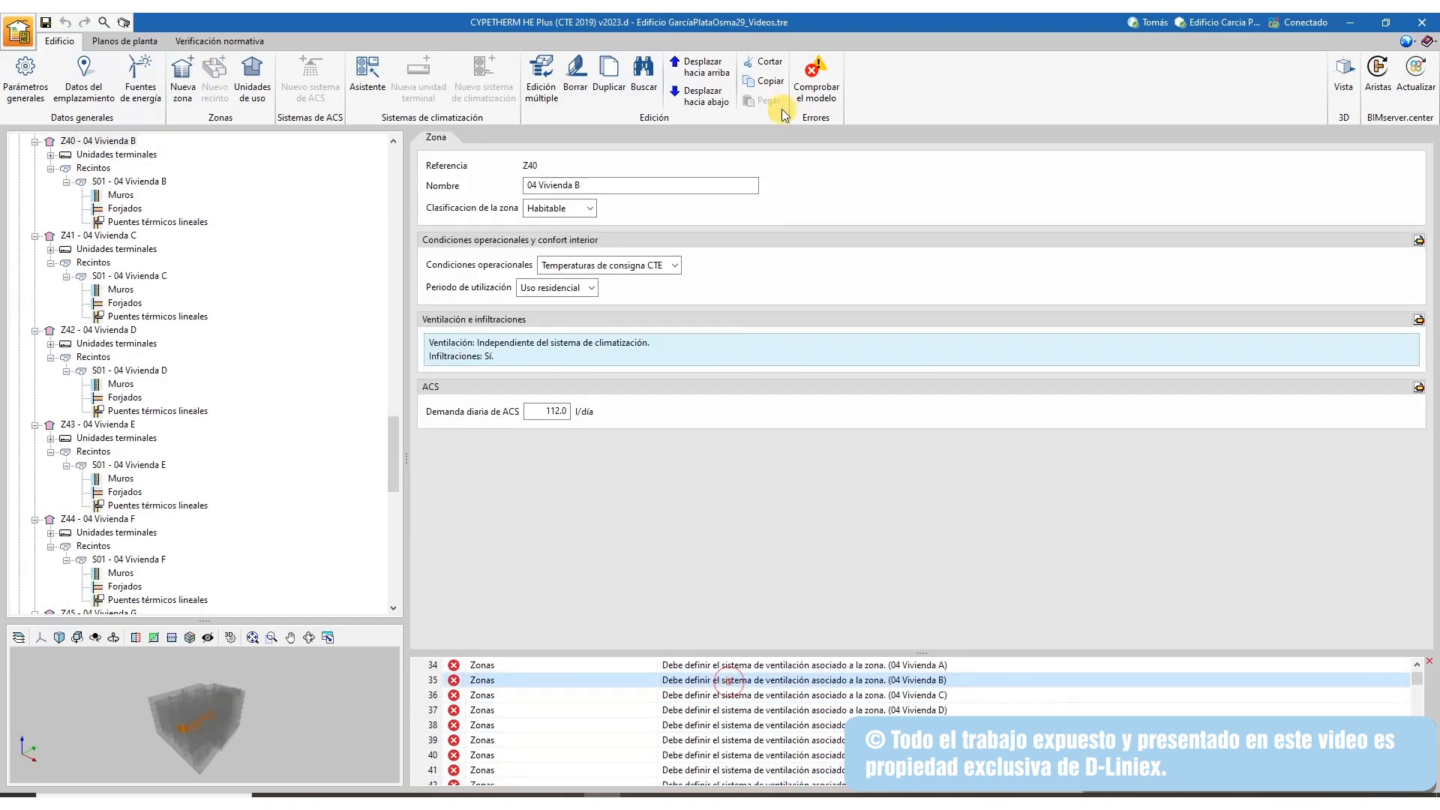
left_click(140, 42)
left_click(191, 40)
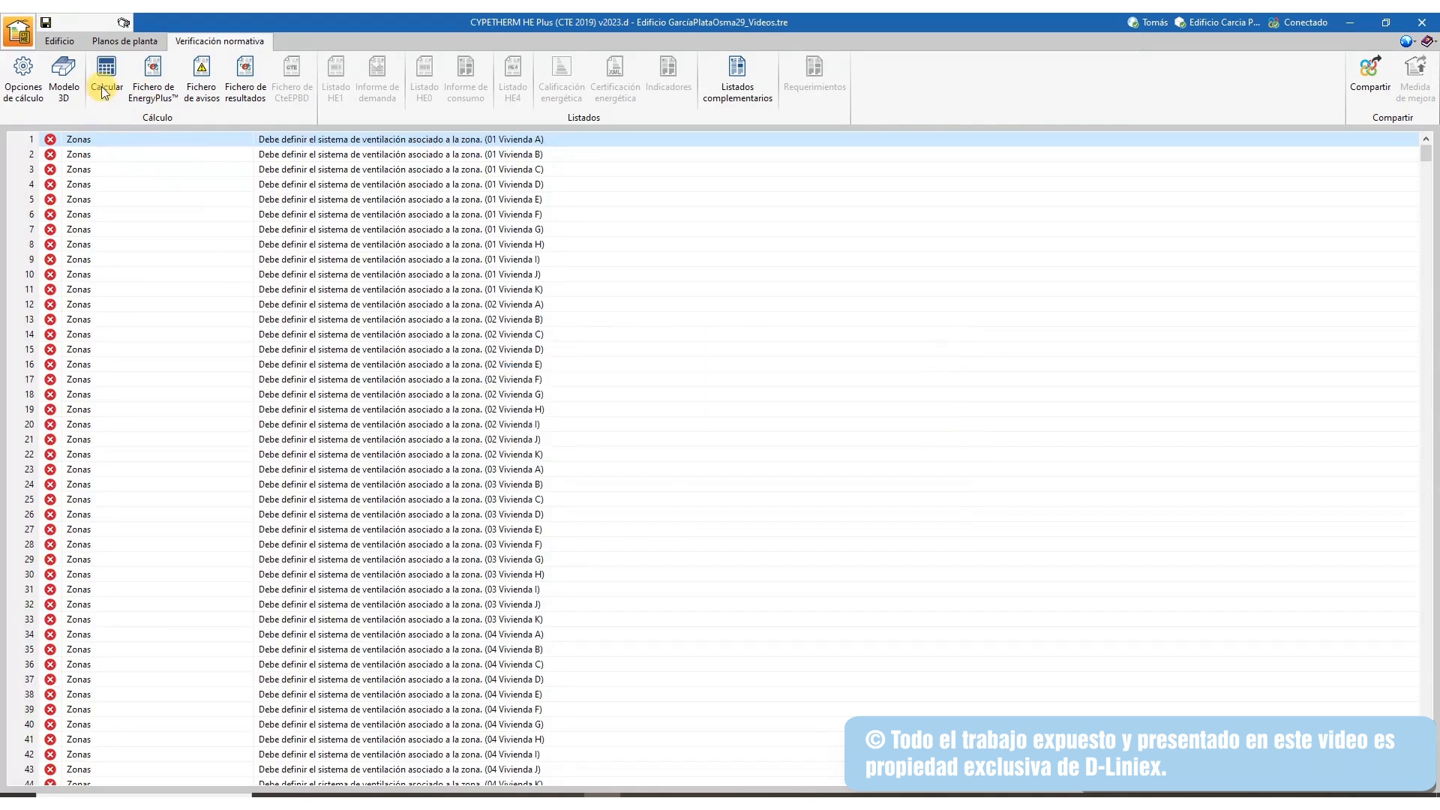
Run the calculation with the combined HE1, HE0, HE4 and energy rating option
left_click(105, 83)
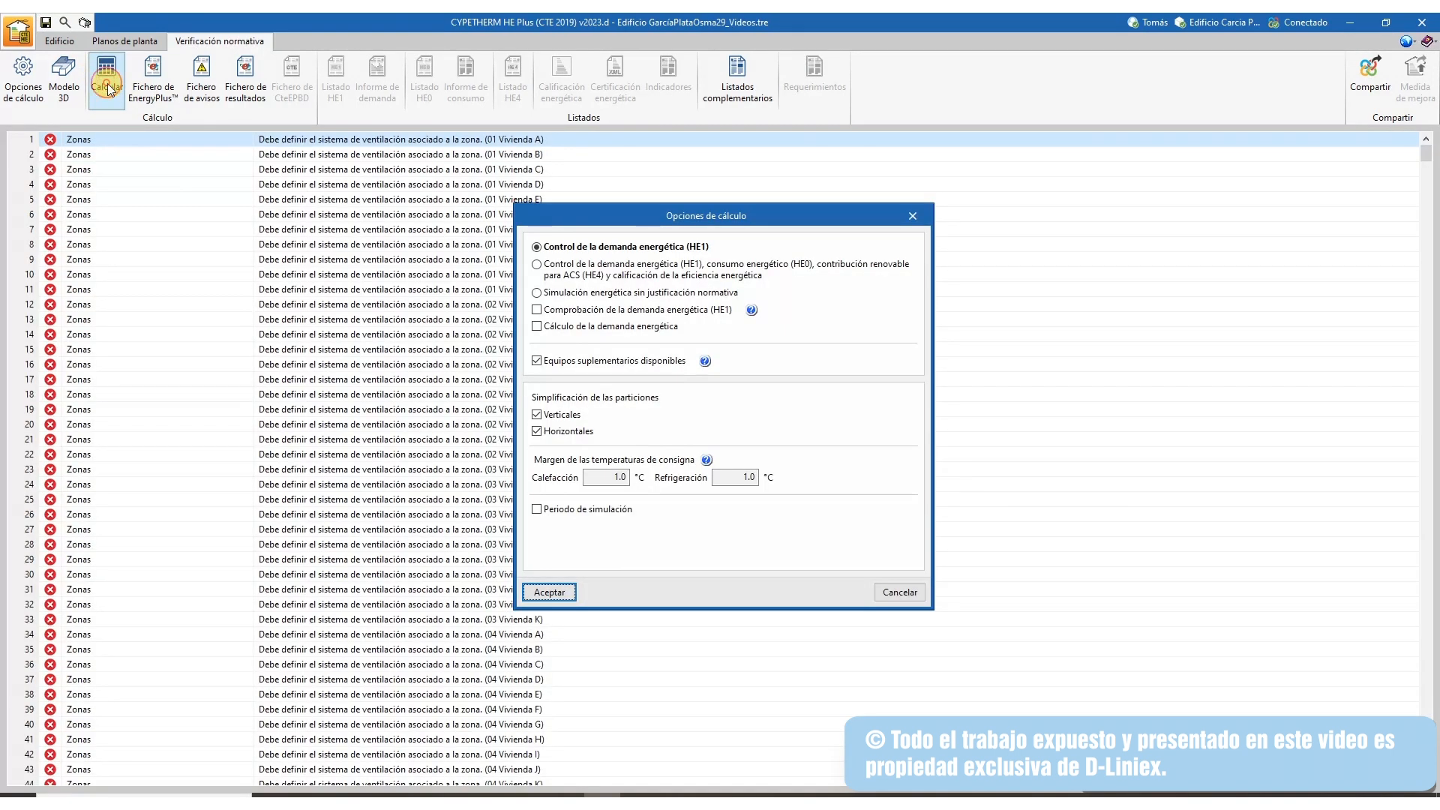
left_click(537, 311)
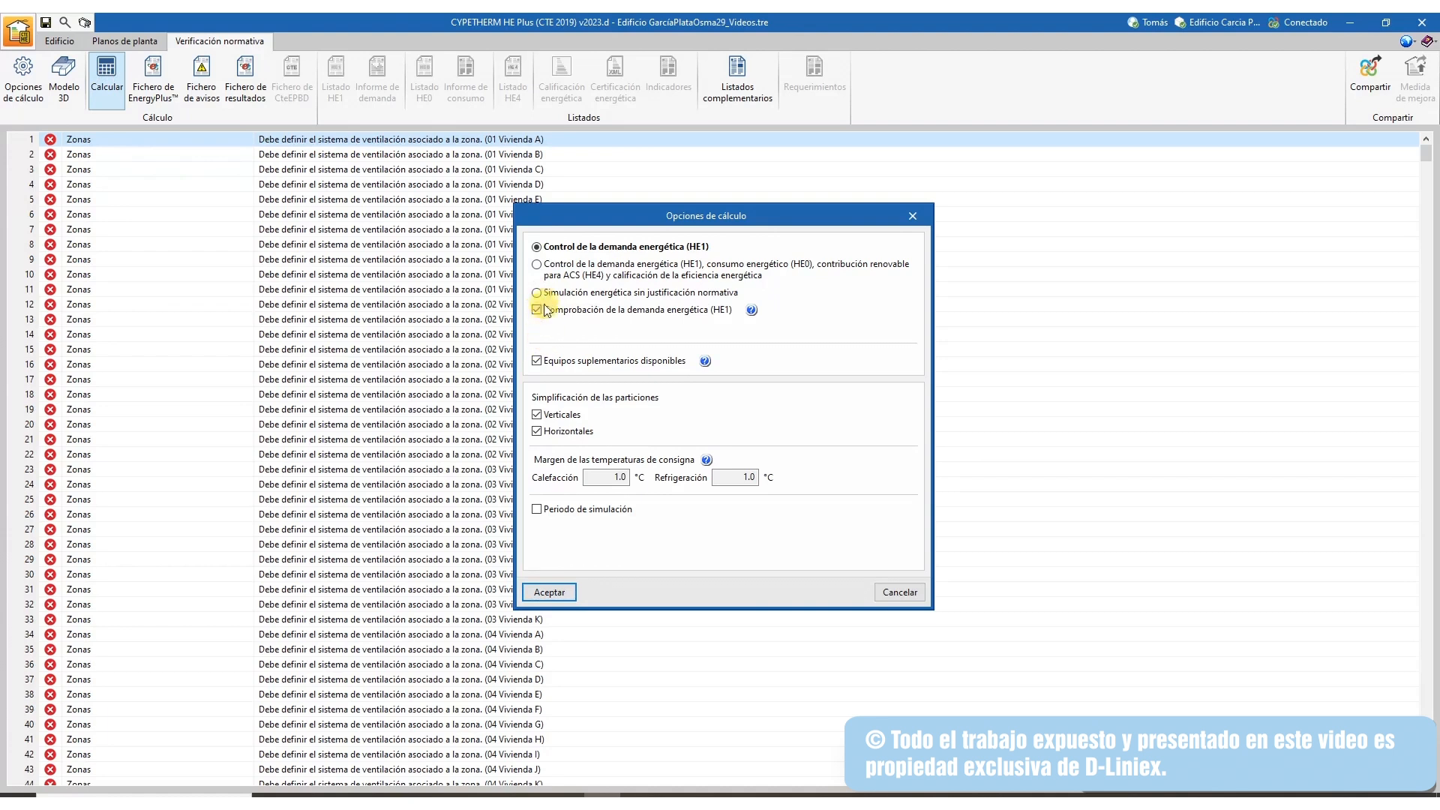
left_click(537, 266)
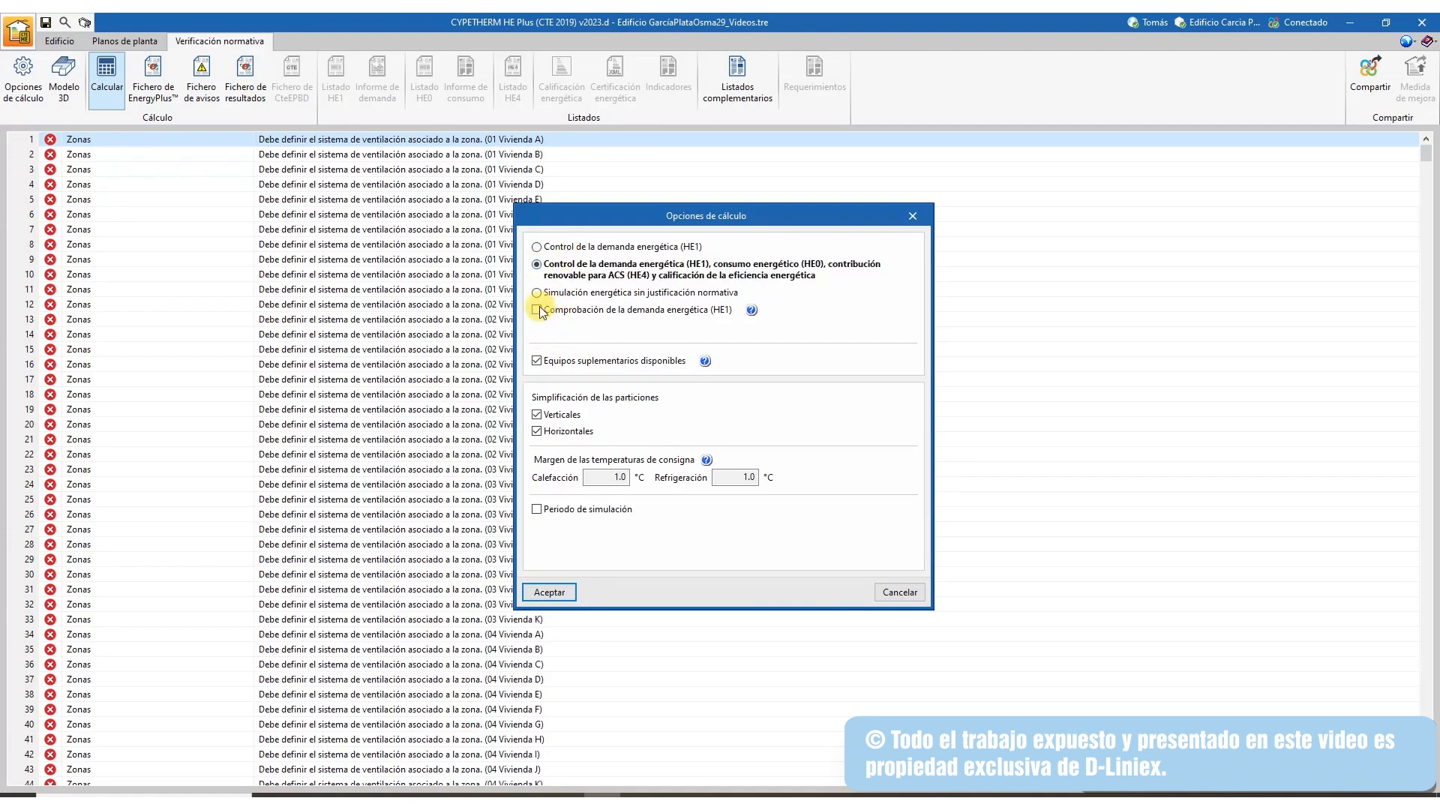
left_click(537, 293)
left_click(537, 266)
left_click(550, 593)
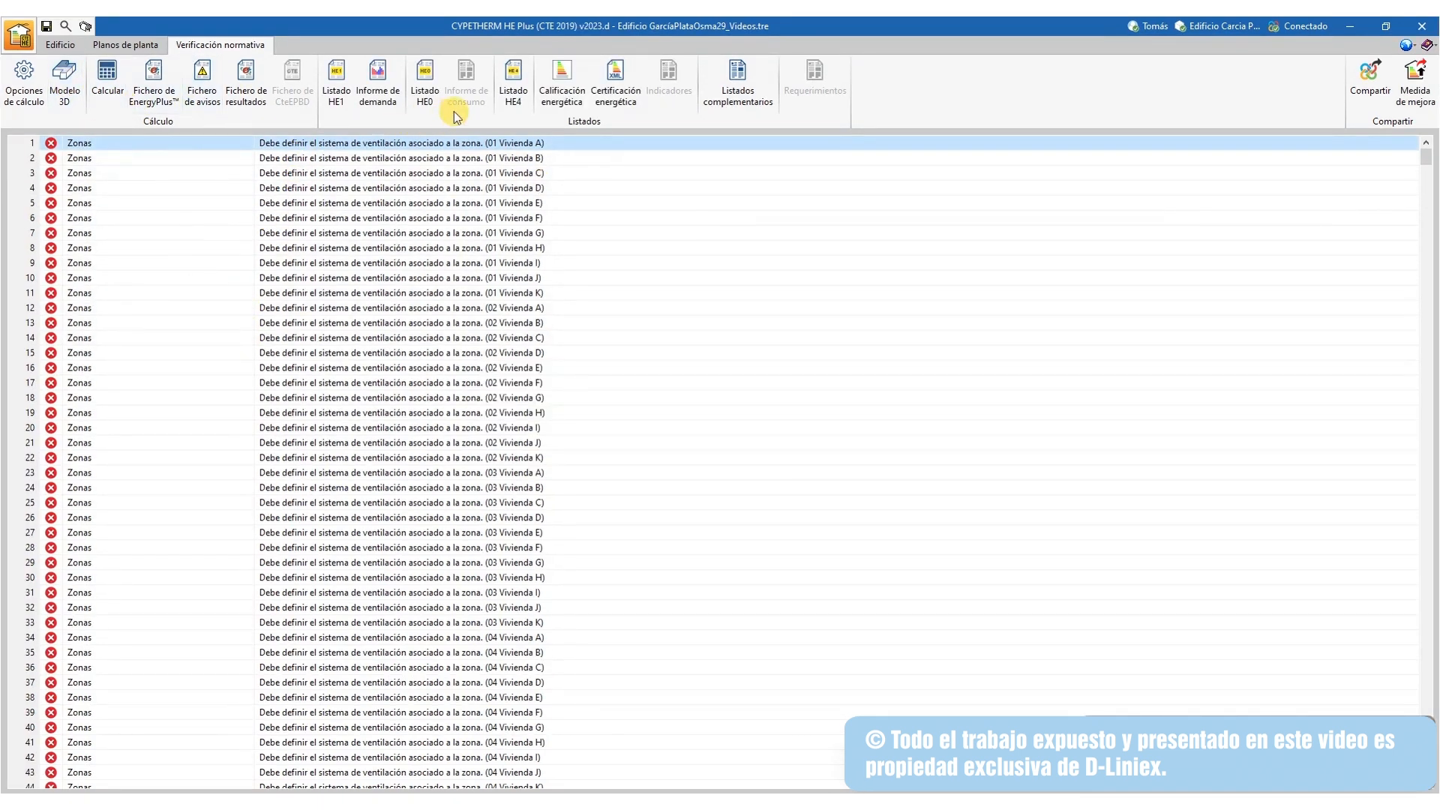
left_click(559, 84)
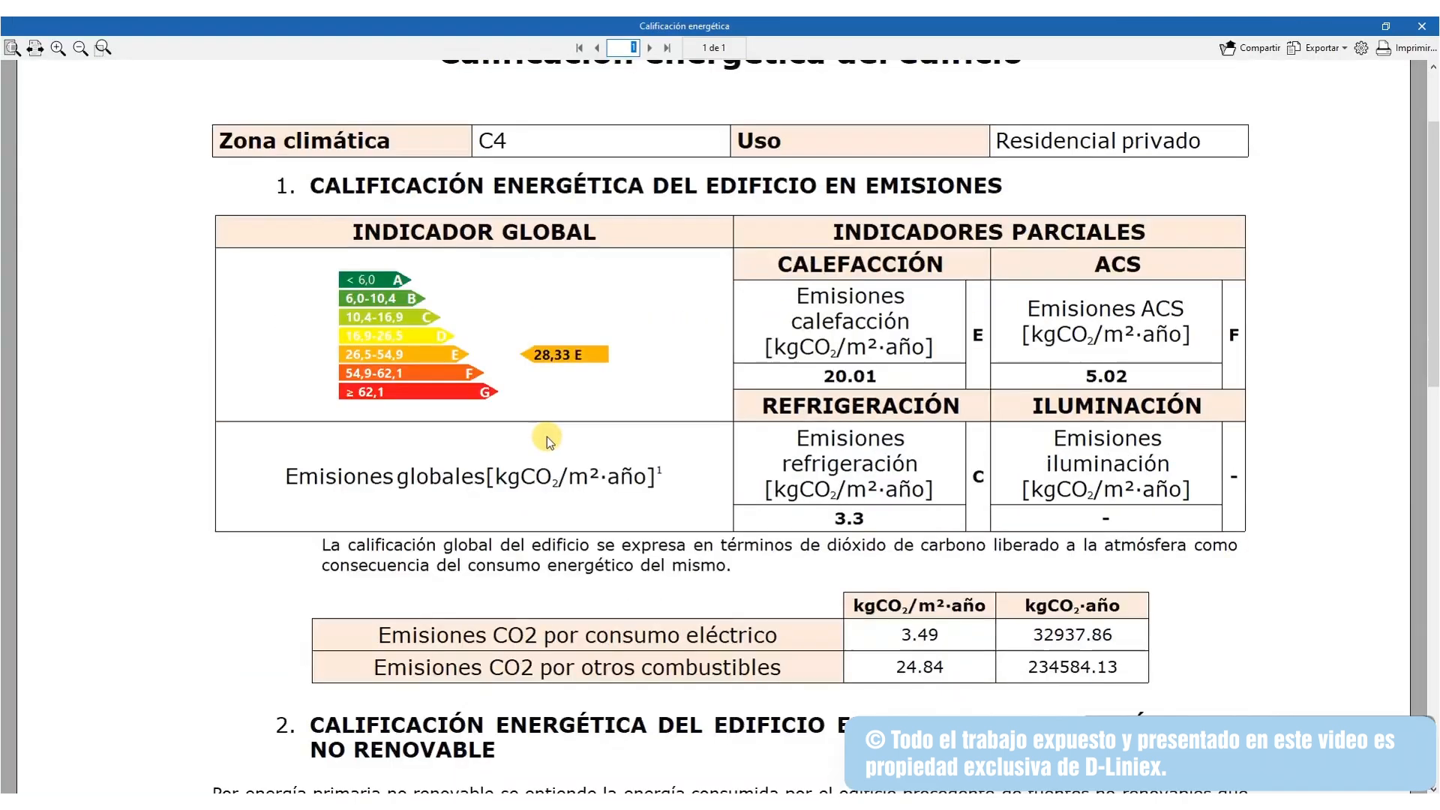
scroll(547, 437, "down", 5)
scroll(586, 484, "up", 1)
scroll(586, 484, "down", 3)
scroll(600, 439, "up", 3)
scroll(860, 356, "up", 2)
left_click(1423, 26)
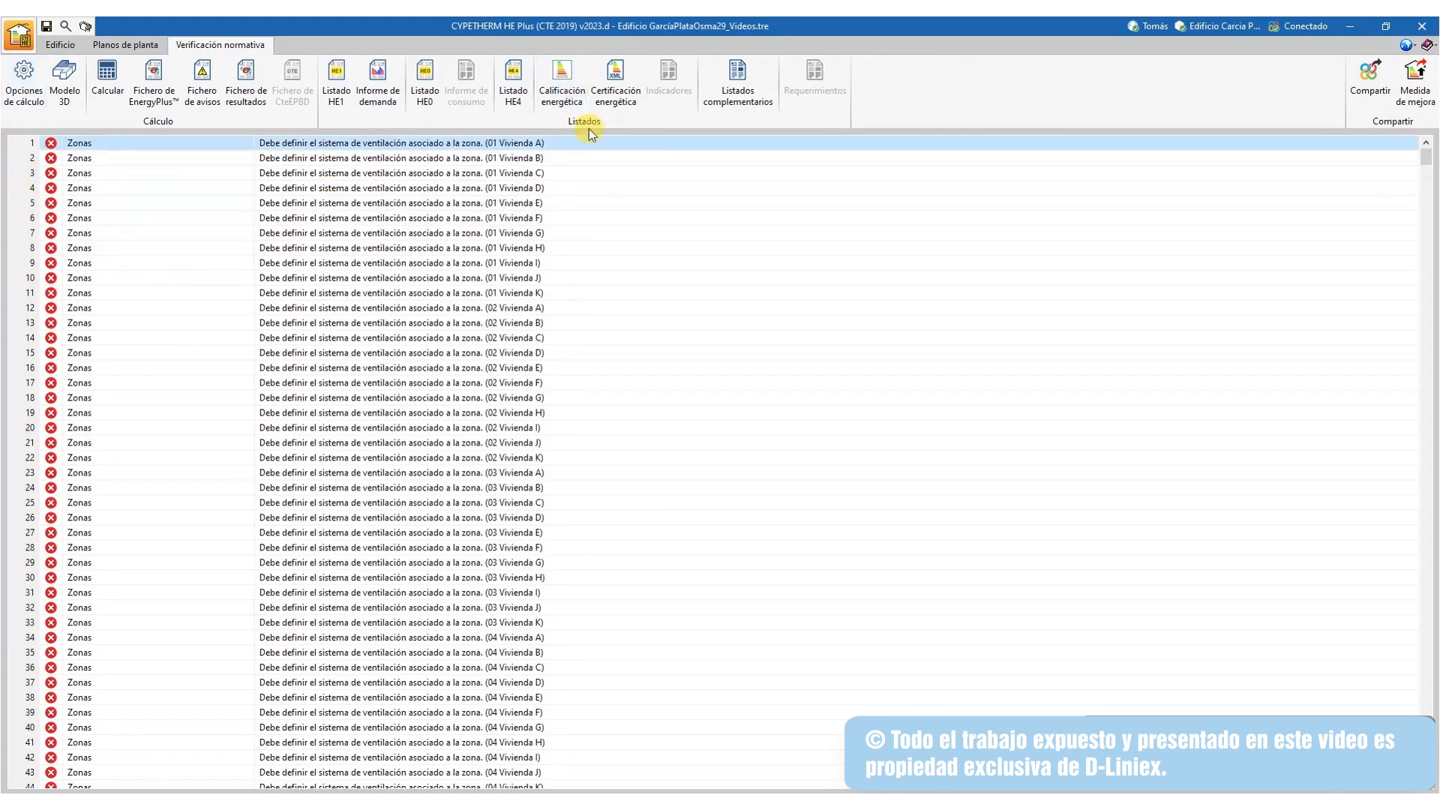
Review the HE1 compliance listing and the HE0 energy consumption listing
left_click(337, 83)
left_click_drag(782, 114, 767, 151)
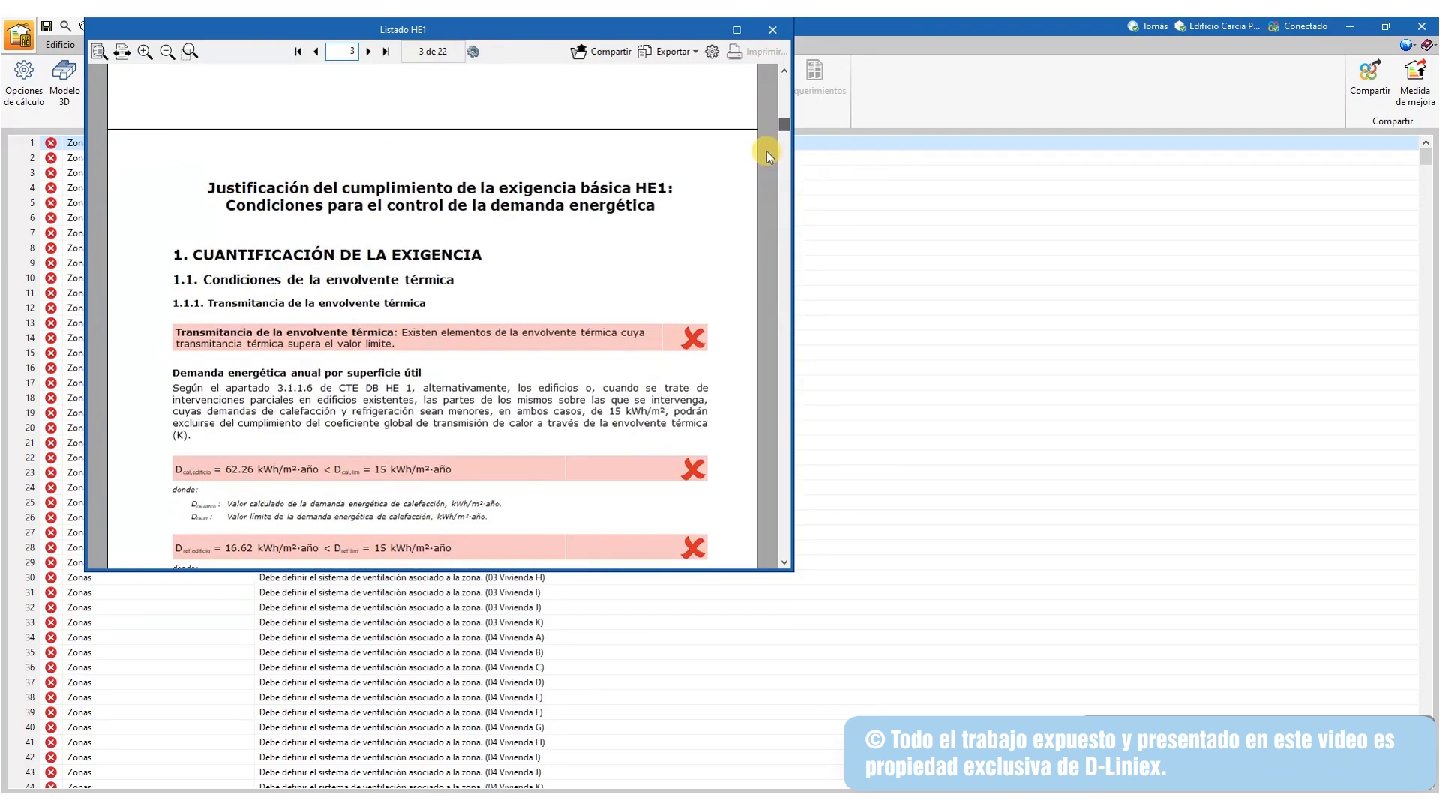
left_click(773, 31)
left_click(428, 81)
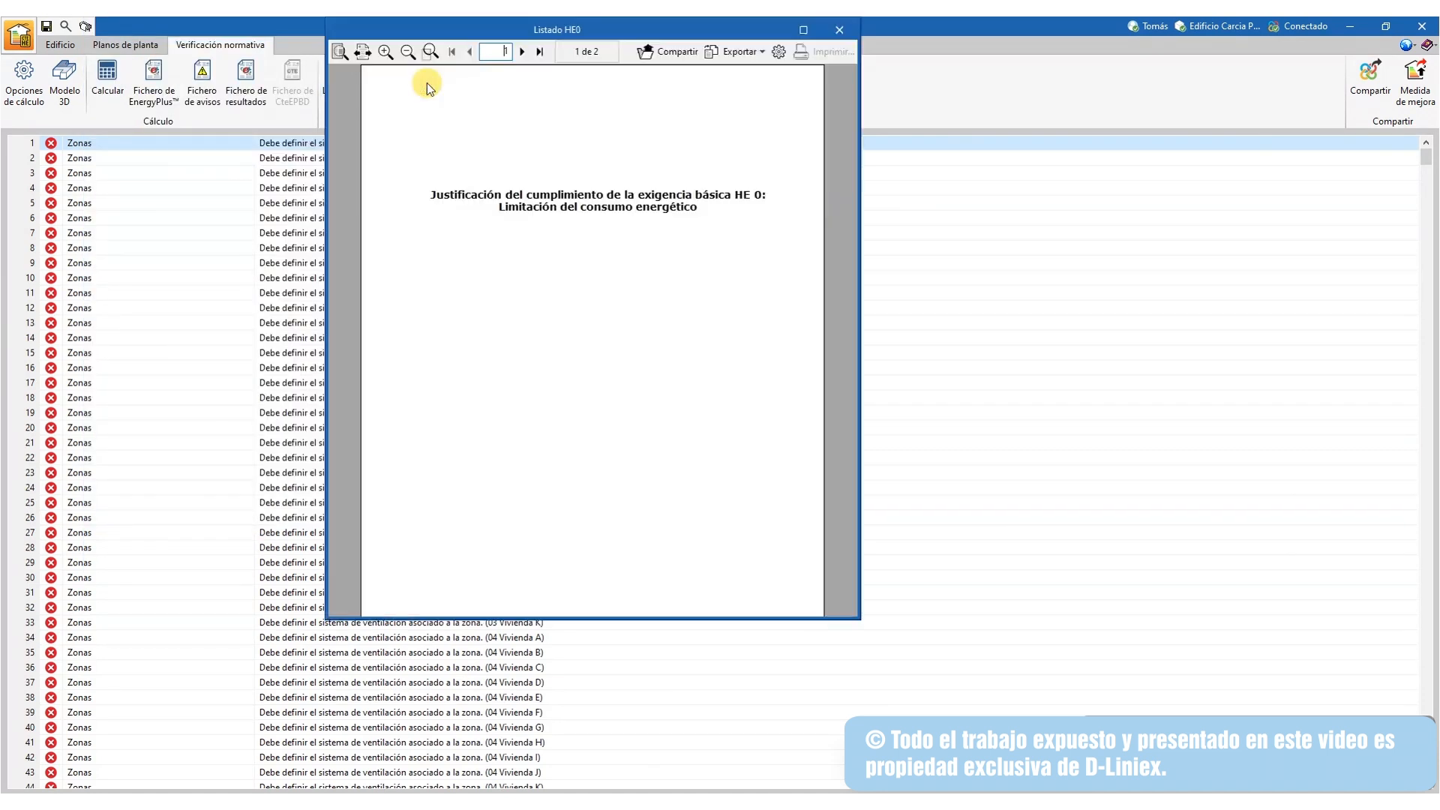
mouse_move(851, 97)
left_mouse_down()
mouse_move(852, 169)
mouse_move(861, 115)
left_mouse_up()
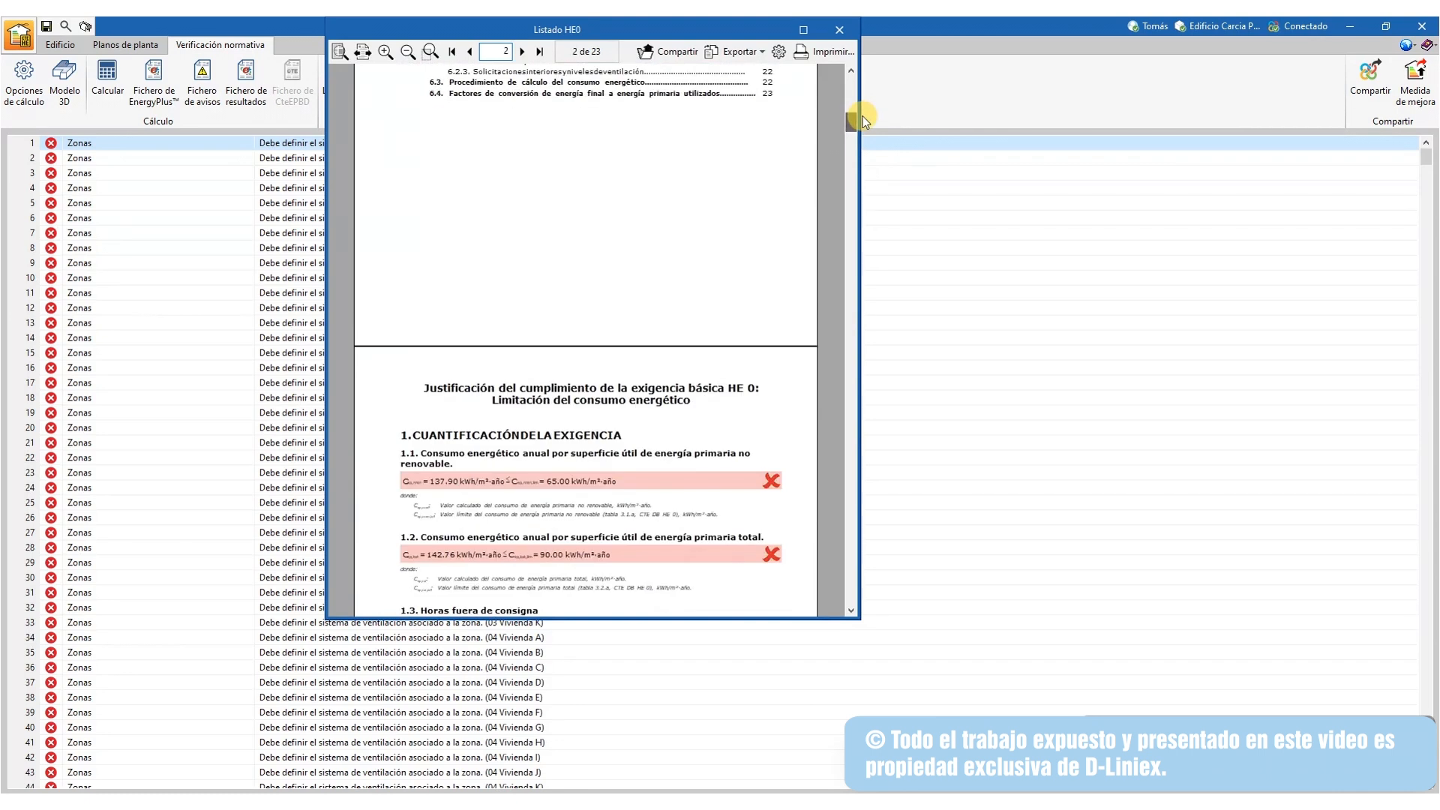
left_click(838, 30)
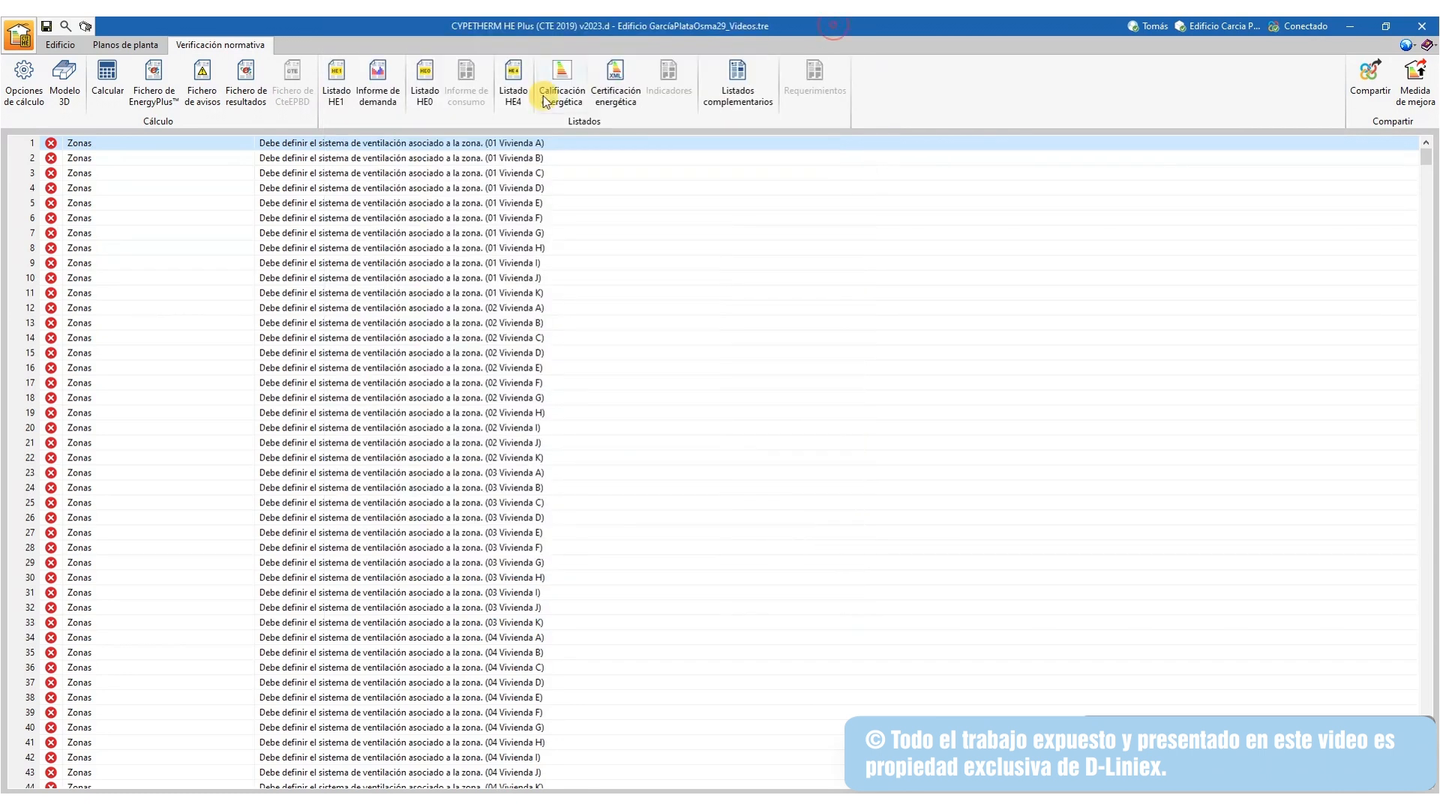
Review the HE4 listing and the energy rating report, then bring up the certification form
left_click(524, 85)
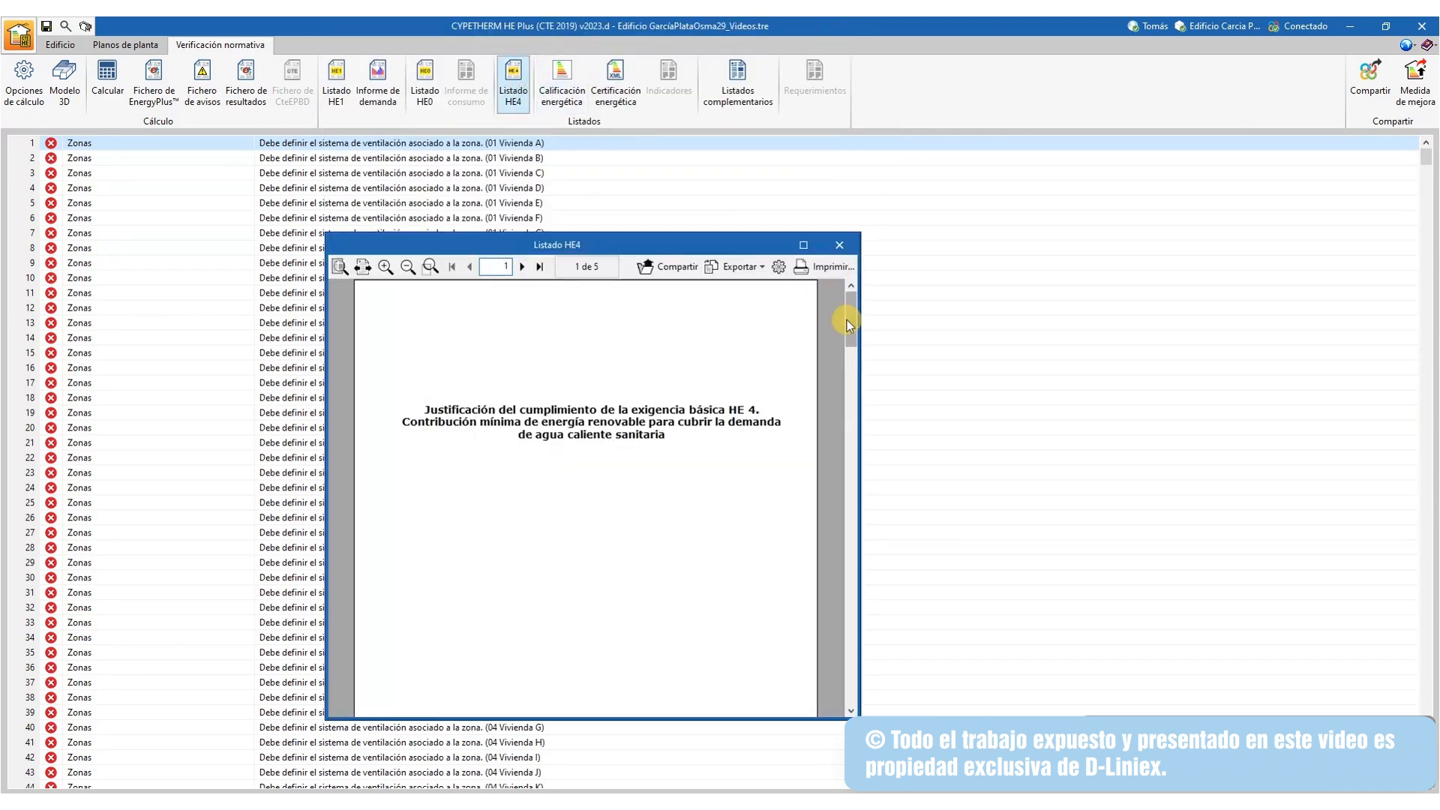
left_click_drag(850, 324, 870, 490)
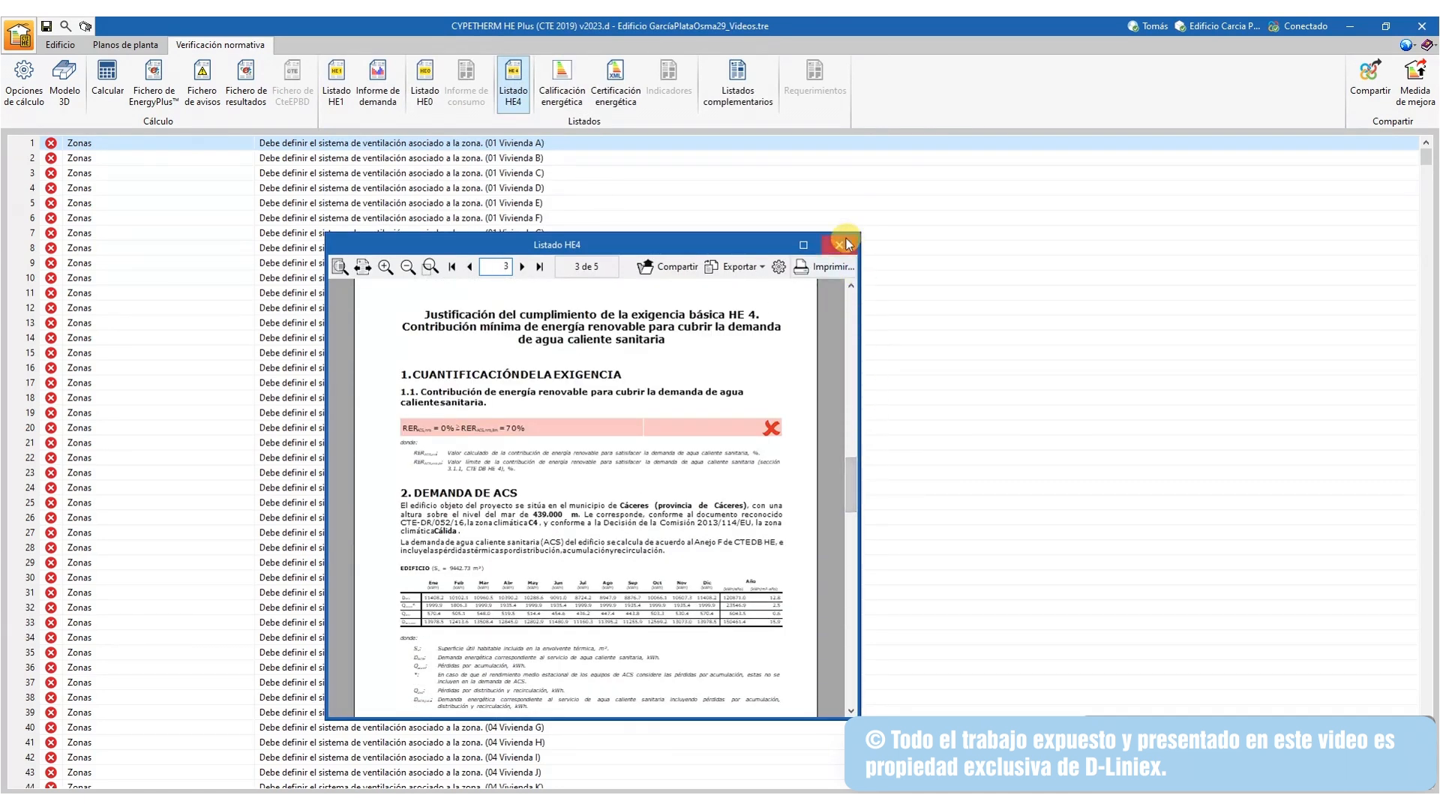
left_click(839, 245)
left_click(567, 102)
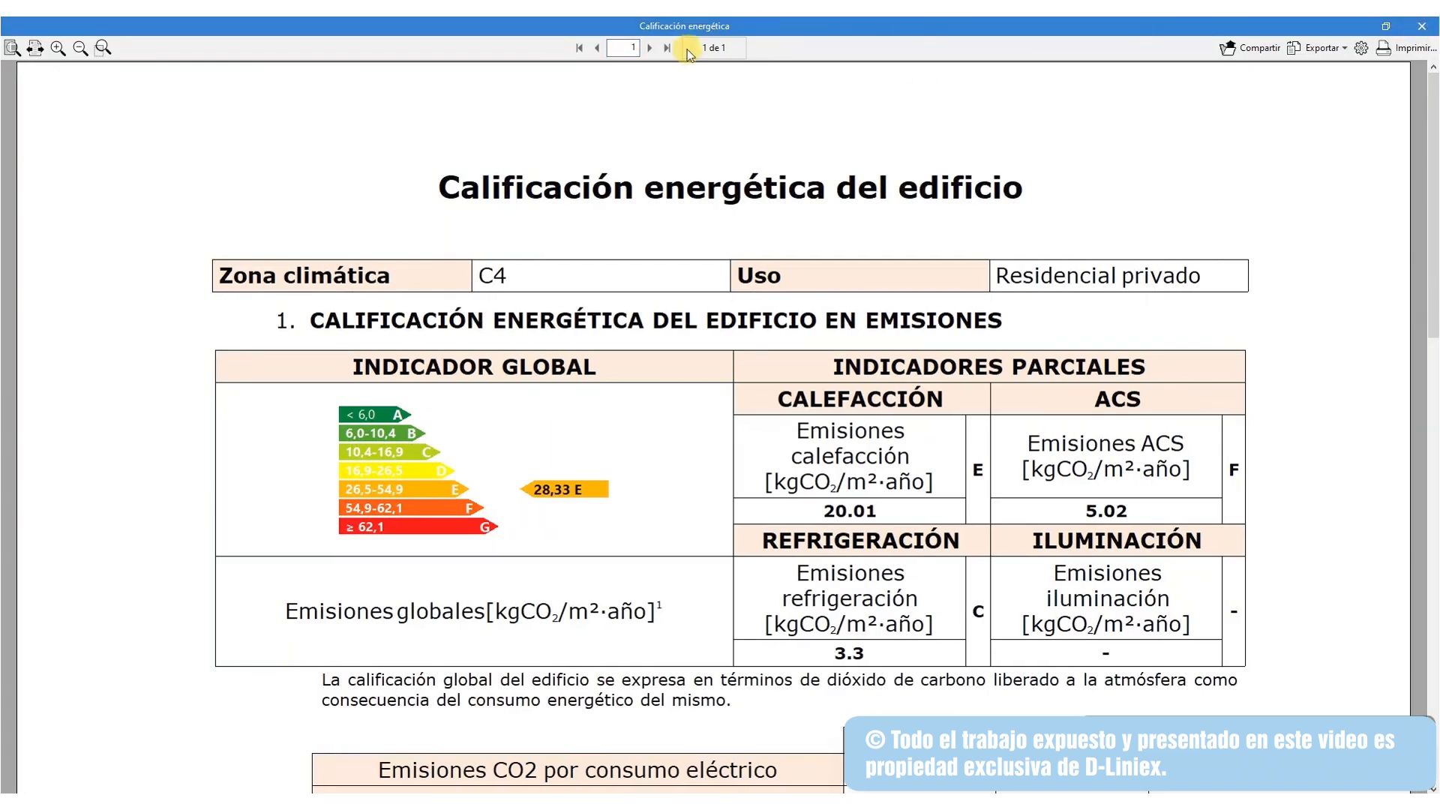
left_click(1430, 23)
left_click(627, 84)
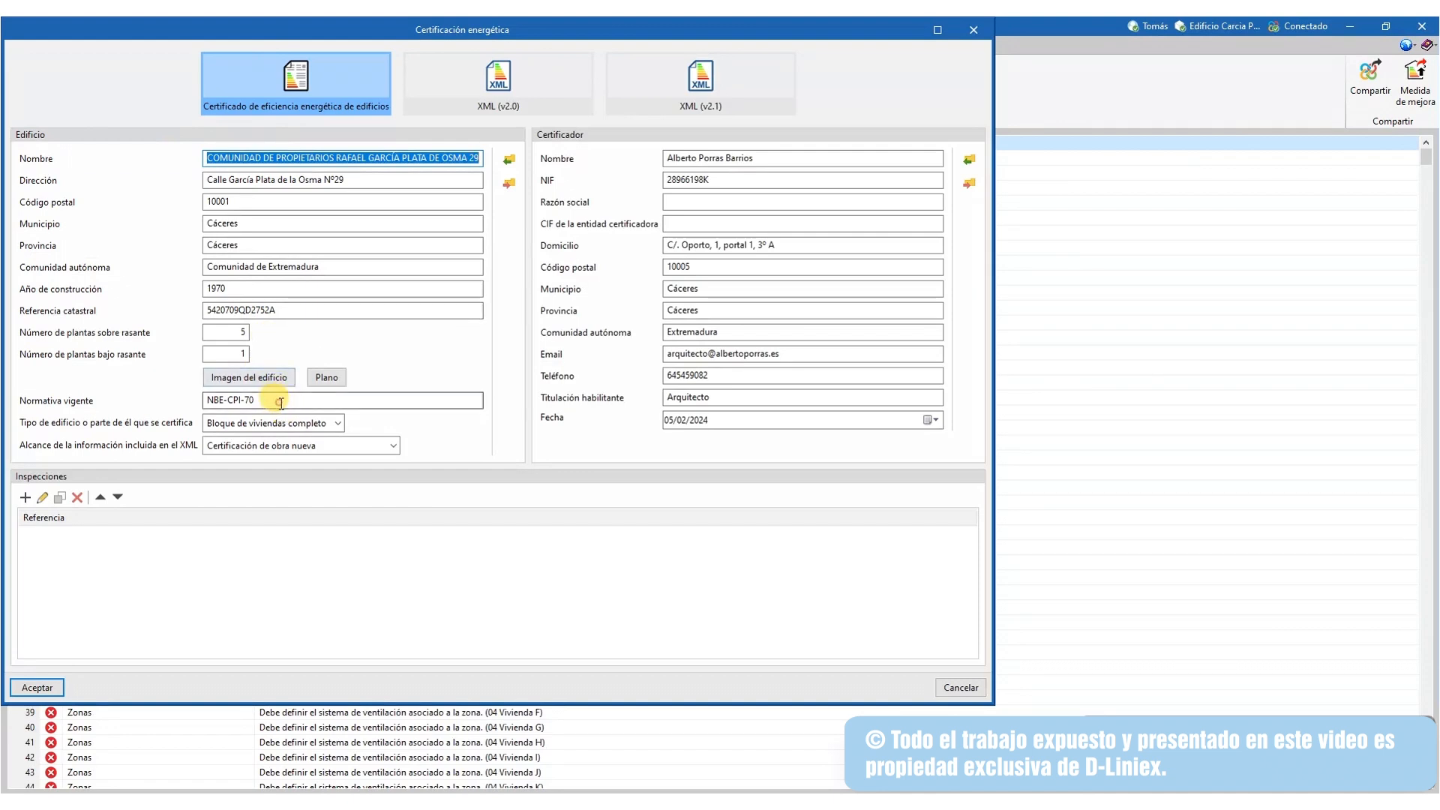
Replace the NBE-CPI-70 regulation with CTE 2019 and generate and review the certificate
left_click_drag(293, 402, 147, 413)
type("CTE 2019")
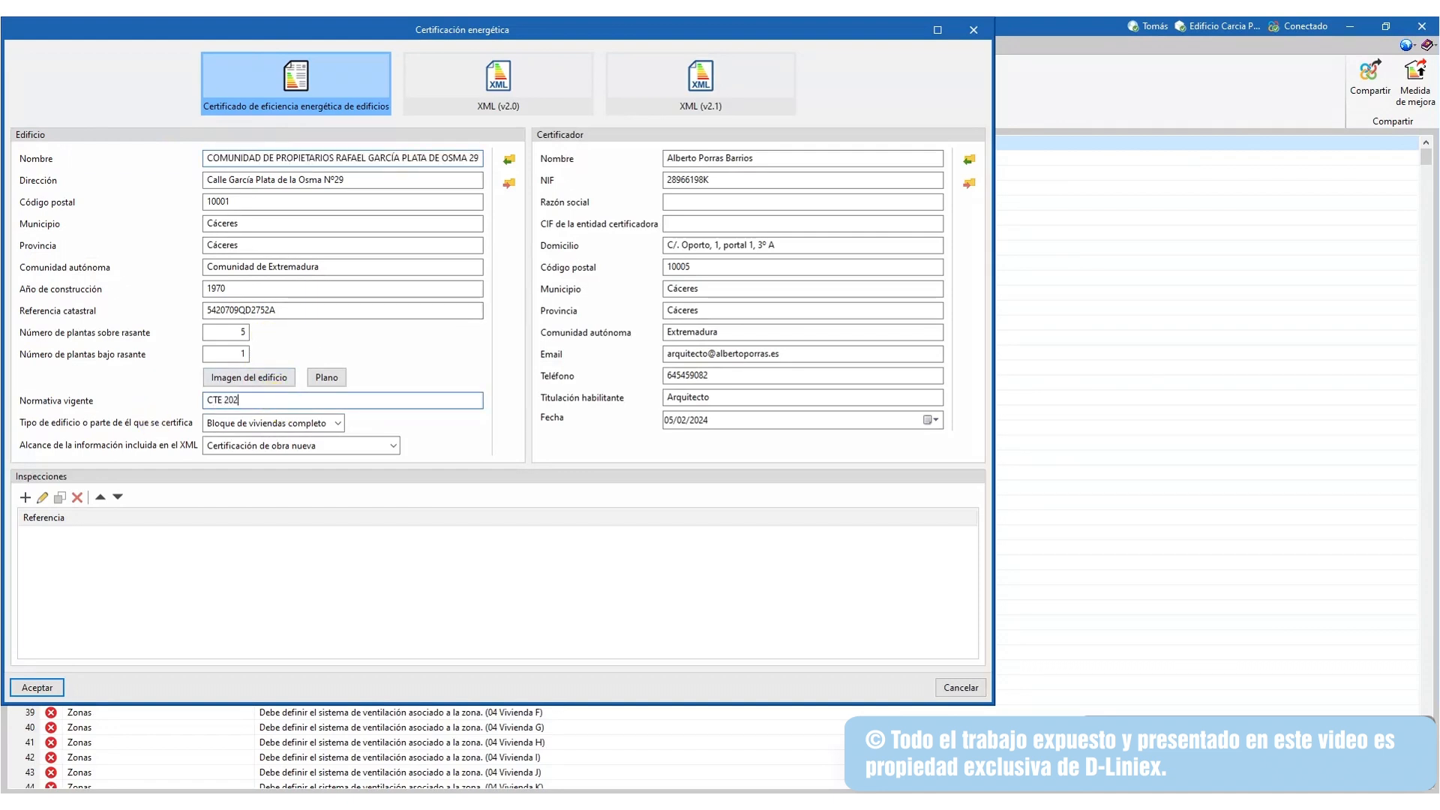
left_click(55, 691)
scroll(875, 457, "down", 8)
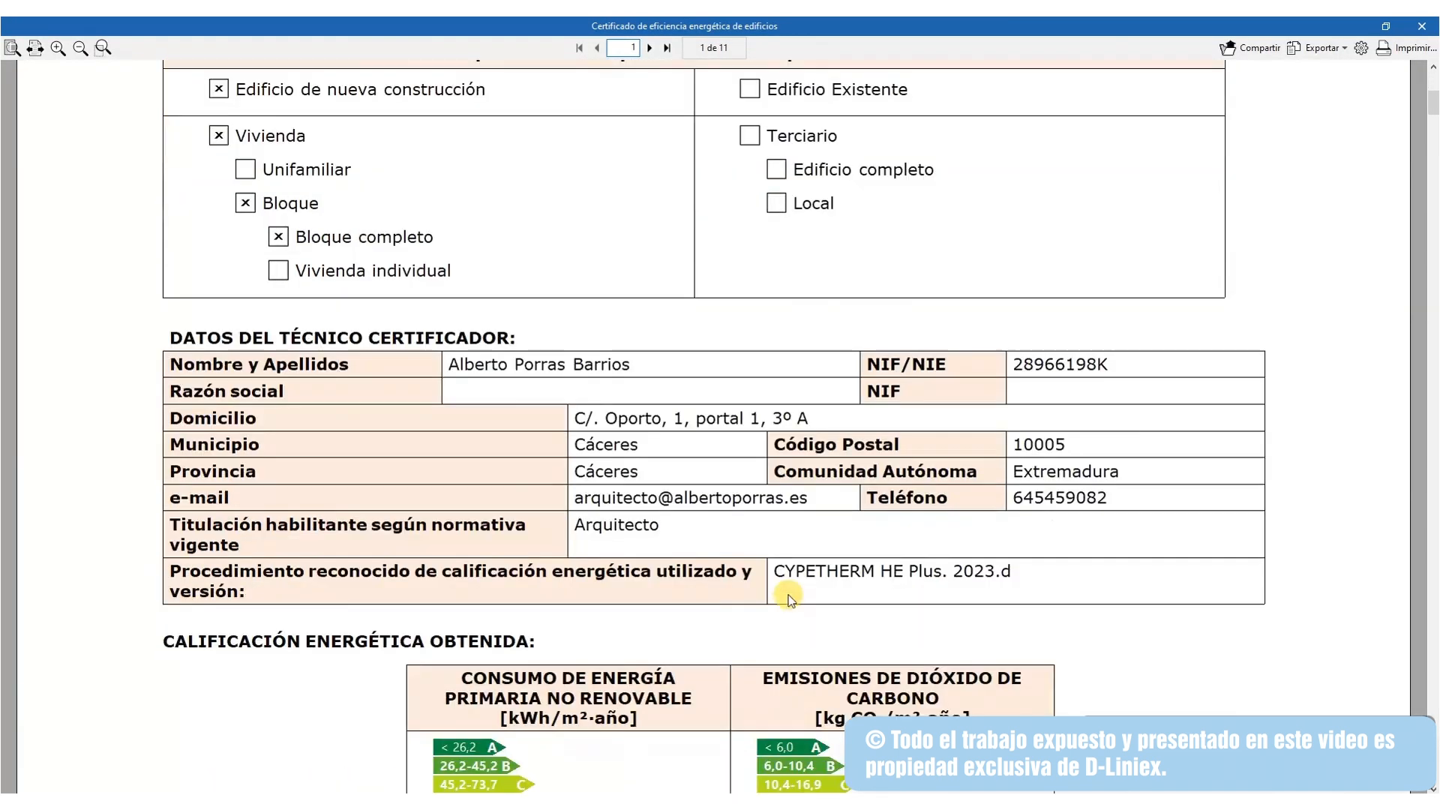
scroll(788, 593, "up", 5)
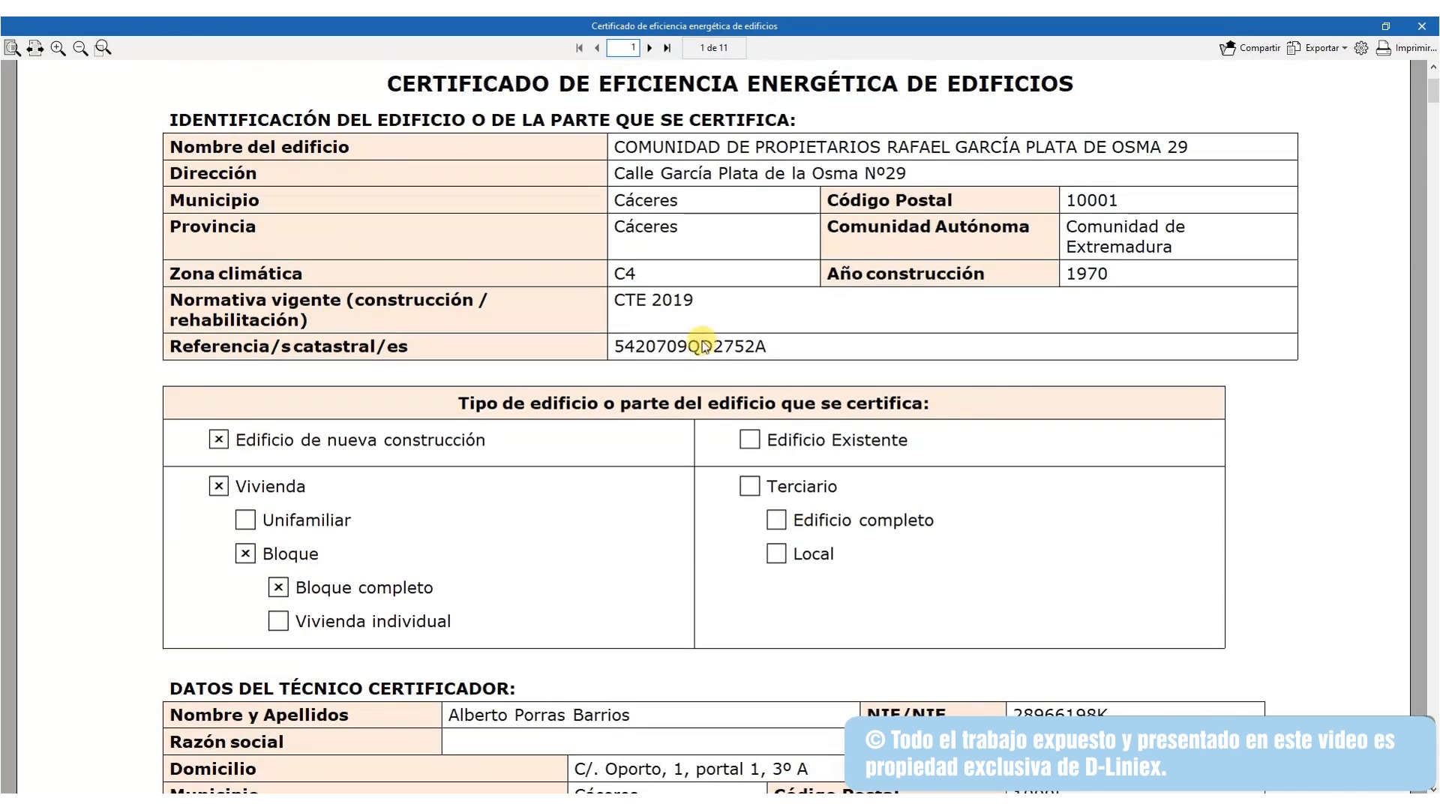
left_click(1421, 27)
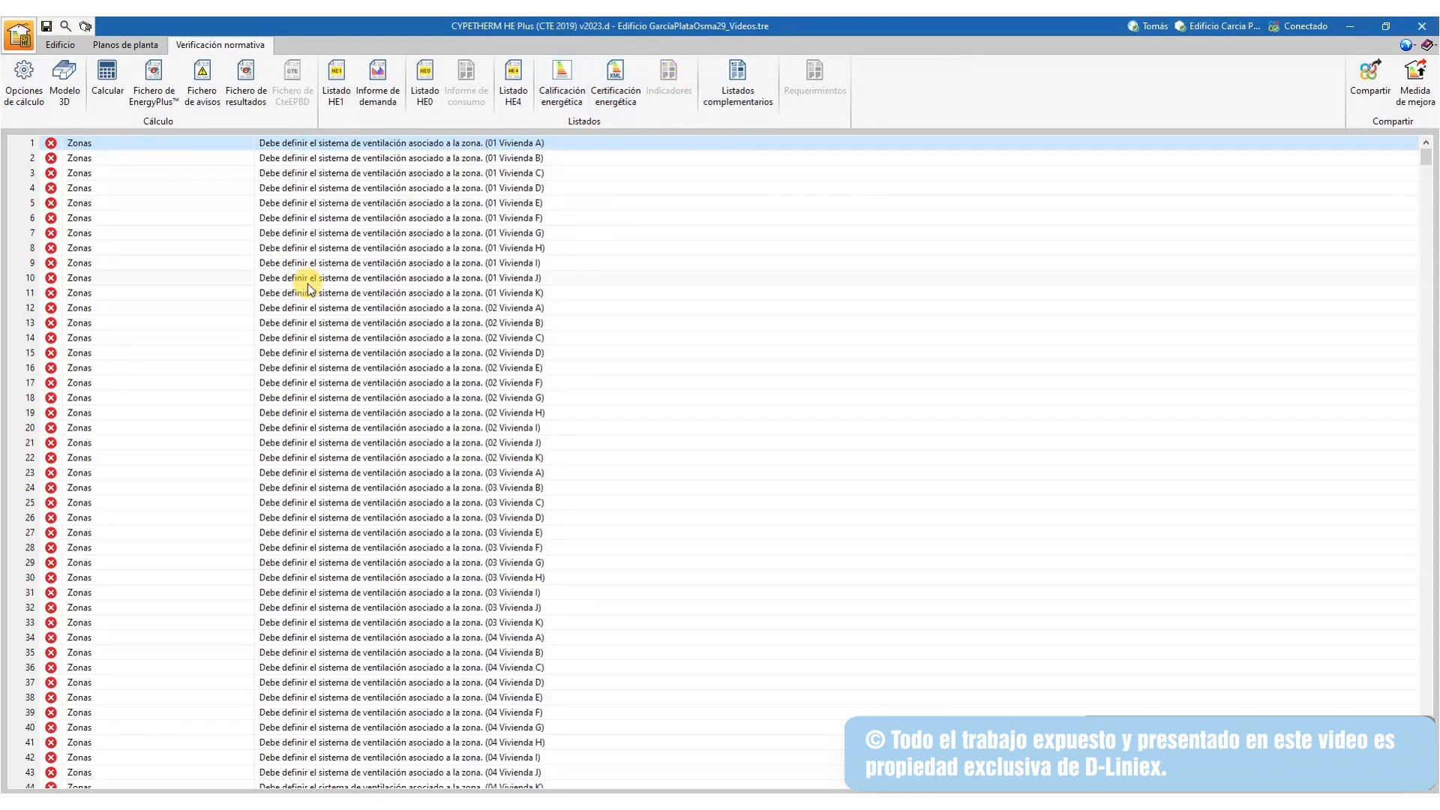
scroll(305, 285, "down", 5)
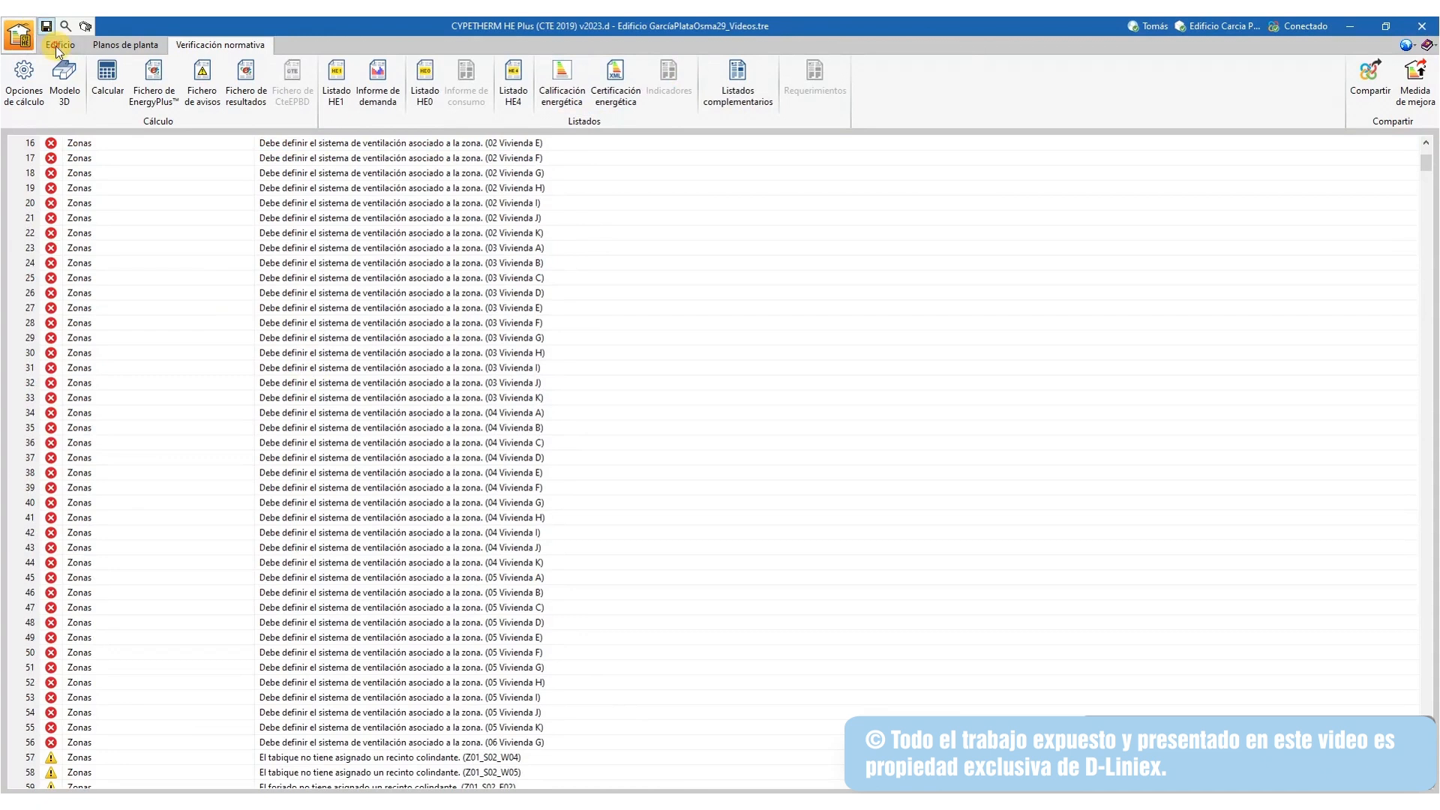
In bulk zone editing, tick every dwelling zone from 01 Vivienda A to 06 Vivienda G
left_click(55, 47)
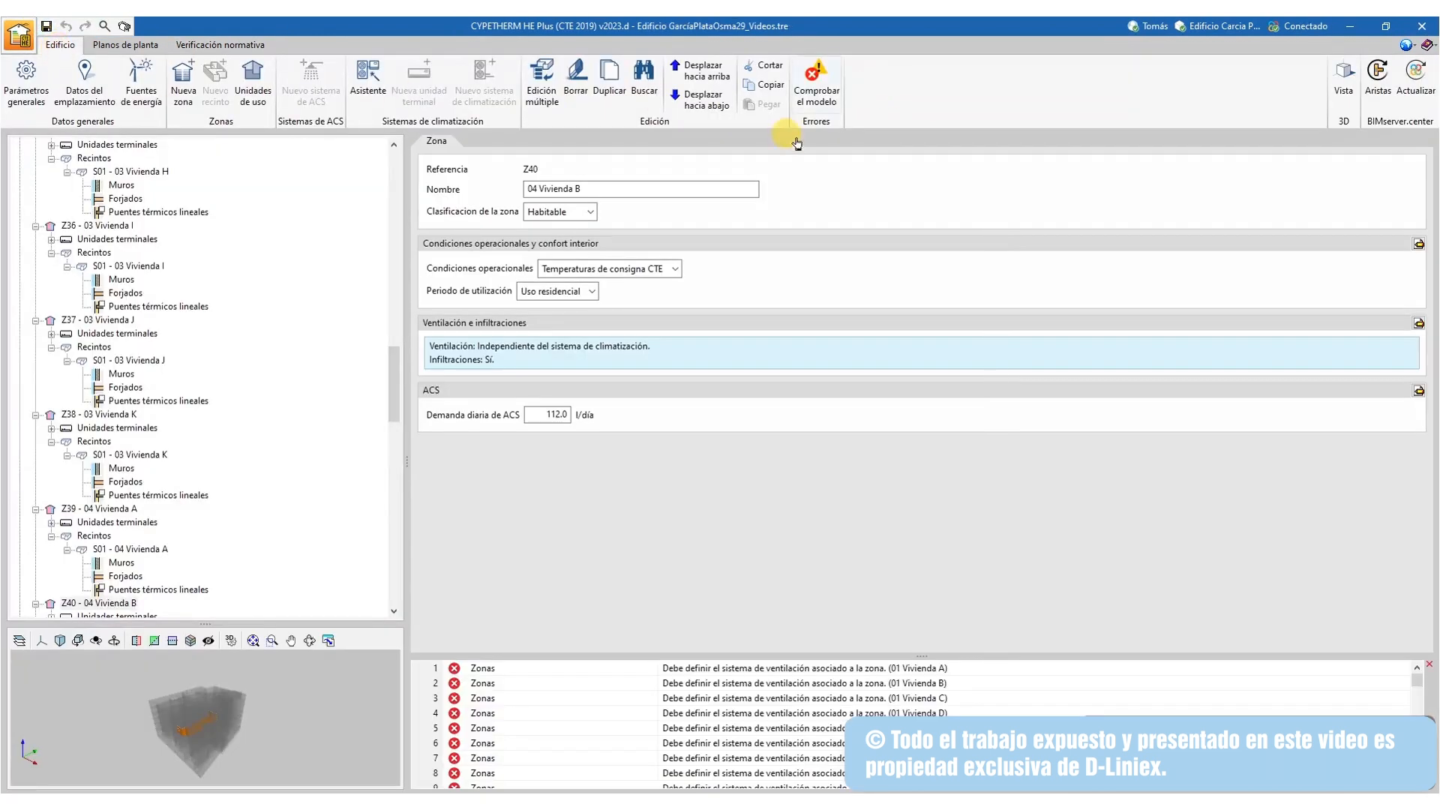
left_click(542, 81)
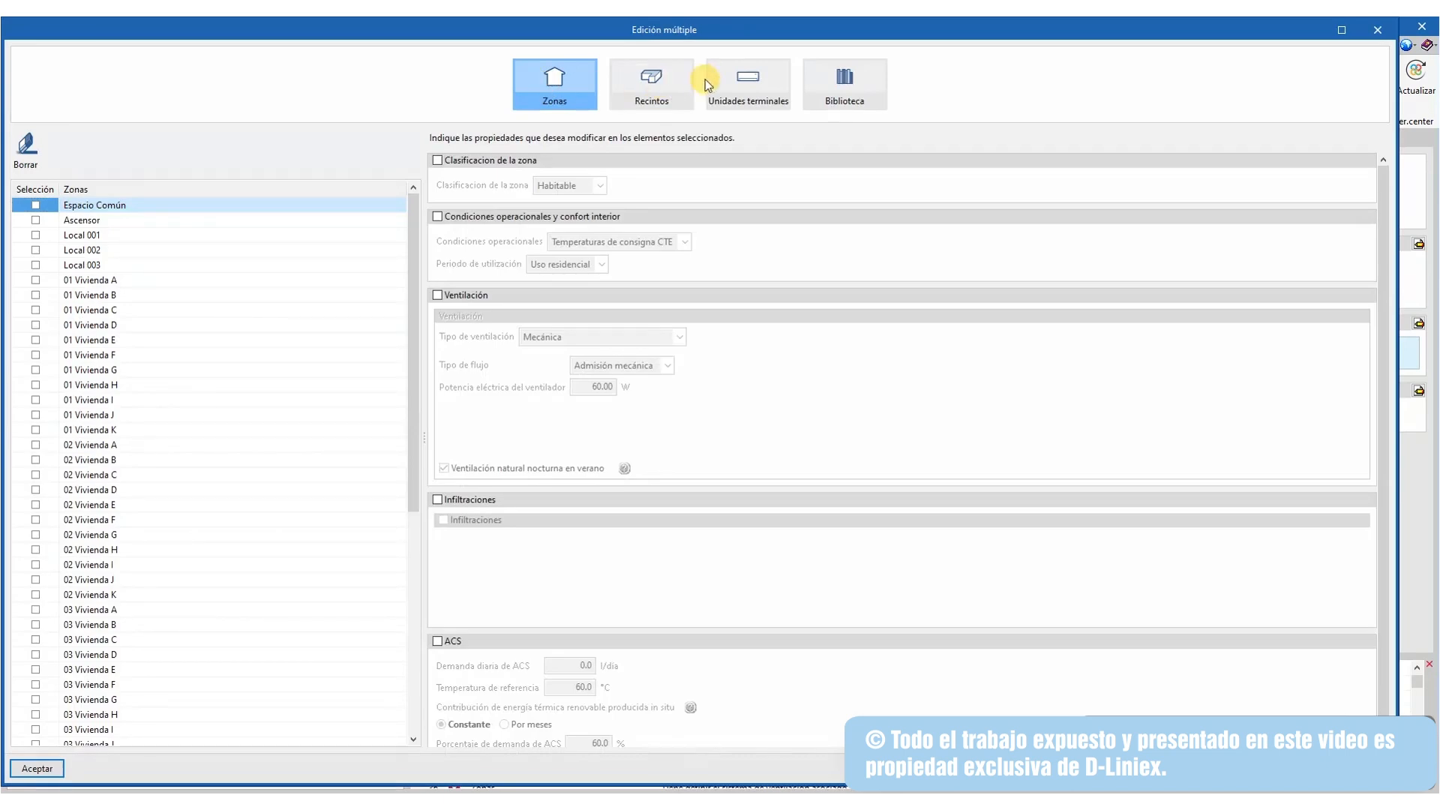
left_click(709, 84)
left_click(652, 81)
left_click(576, 72)
left_click(38, 281)
scroll(160, 386, "down", 4)
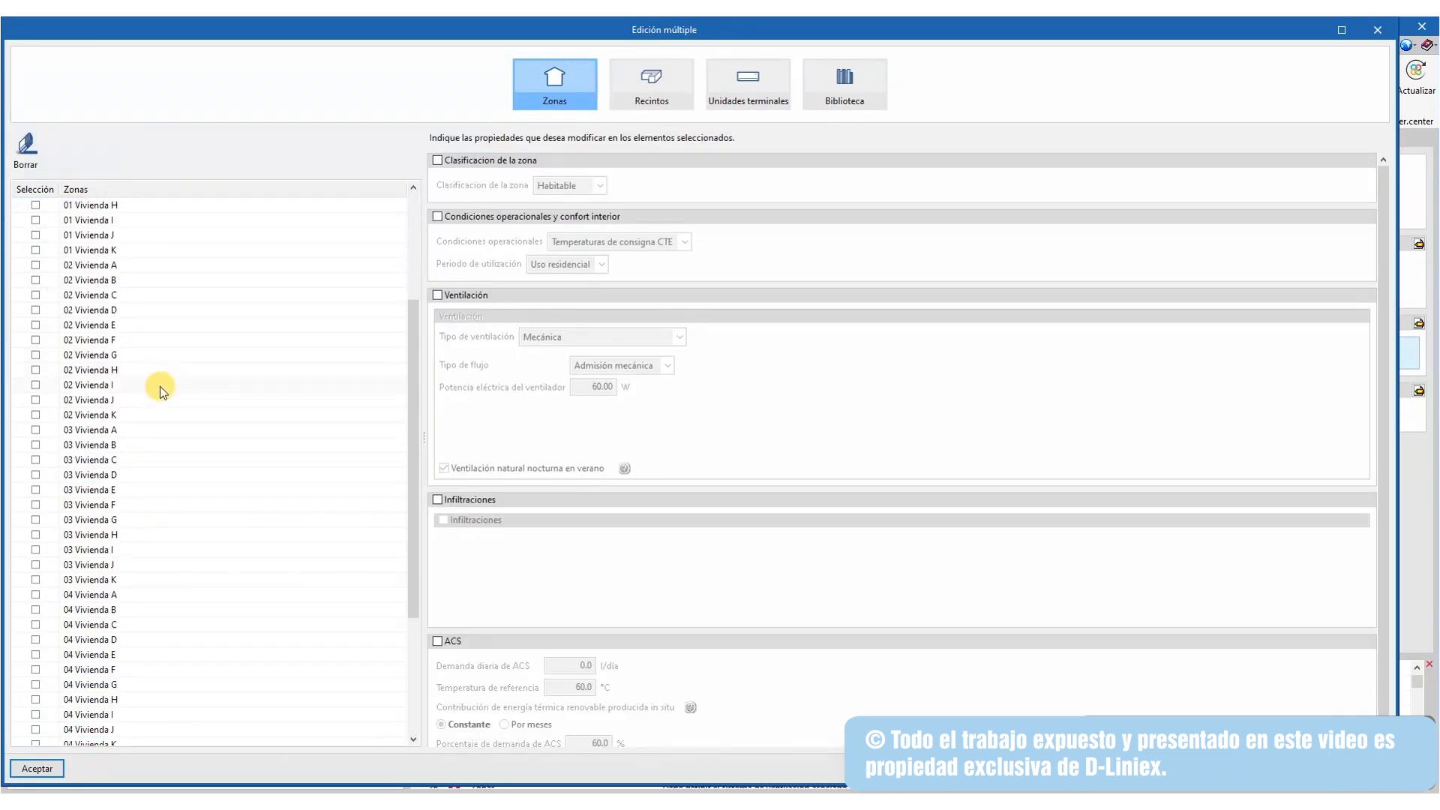
scroll(160, 386, "down", 4)
left_click(36, 730)
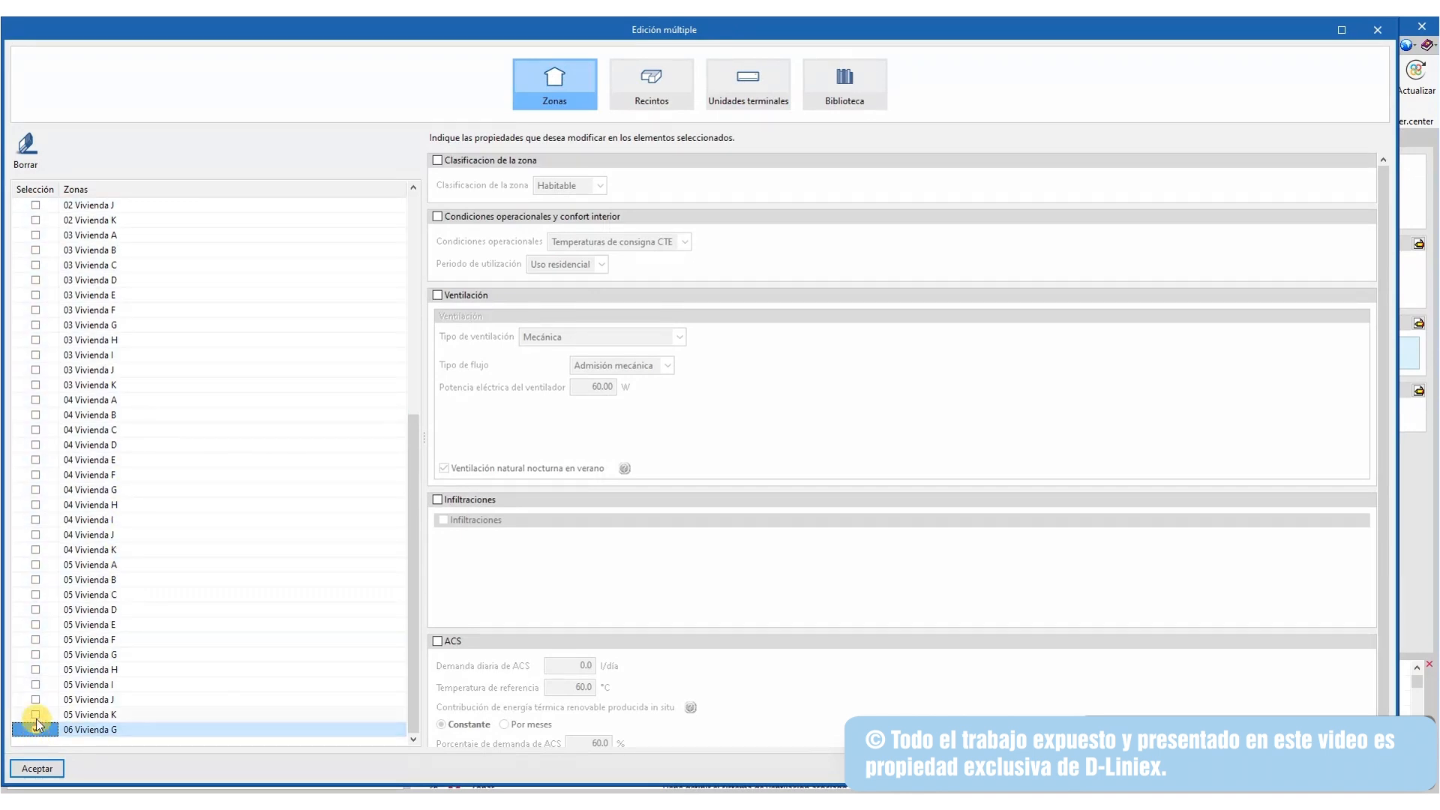
left_click(36, 714)
scroll(44, 698, "up", 8)
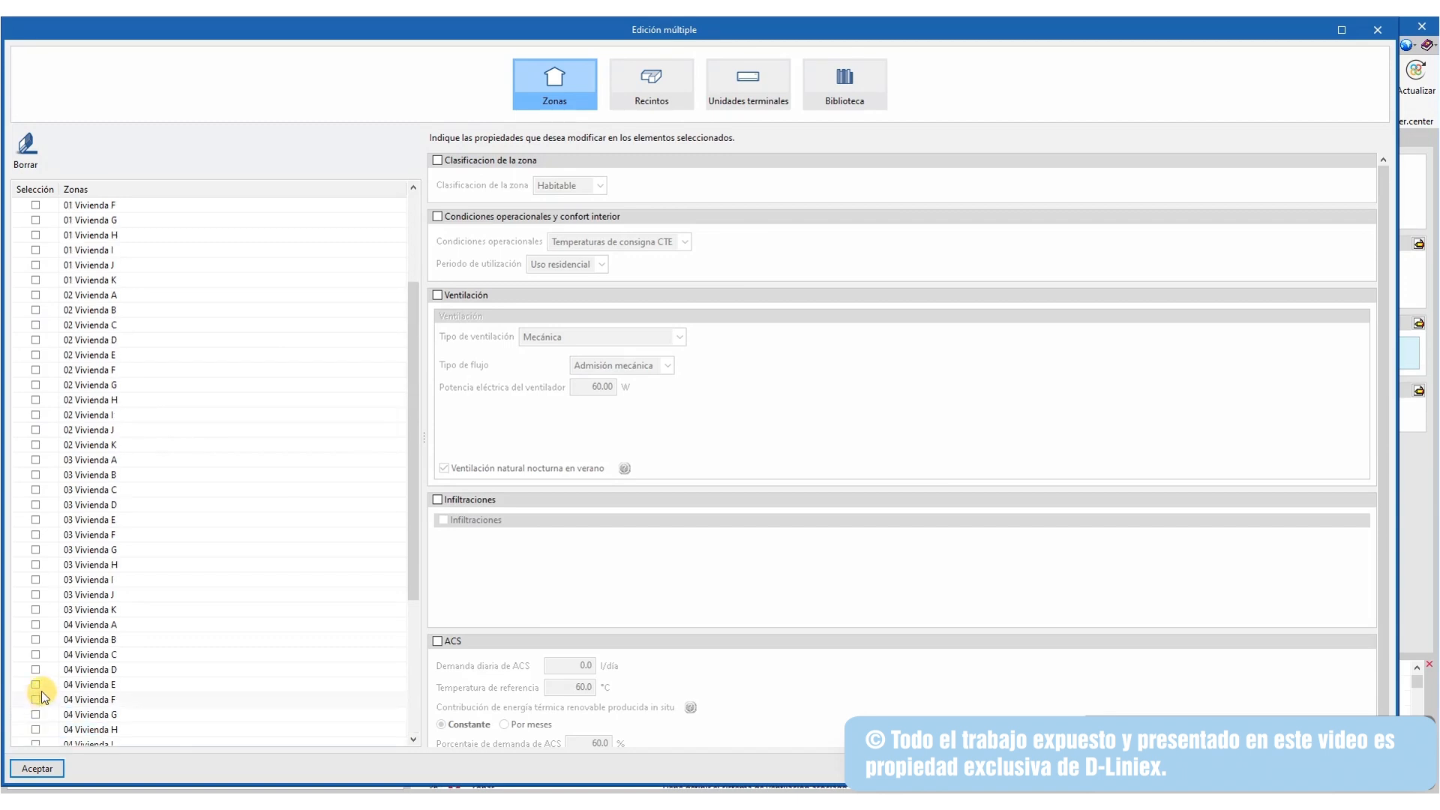
left_click(36, 279, "shift")
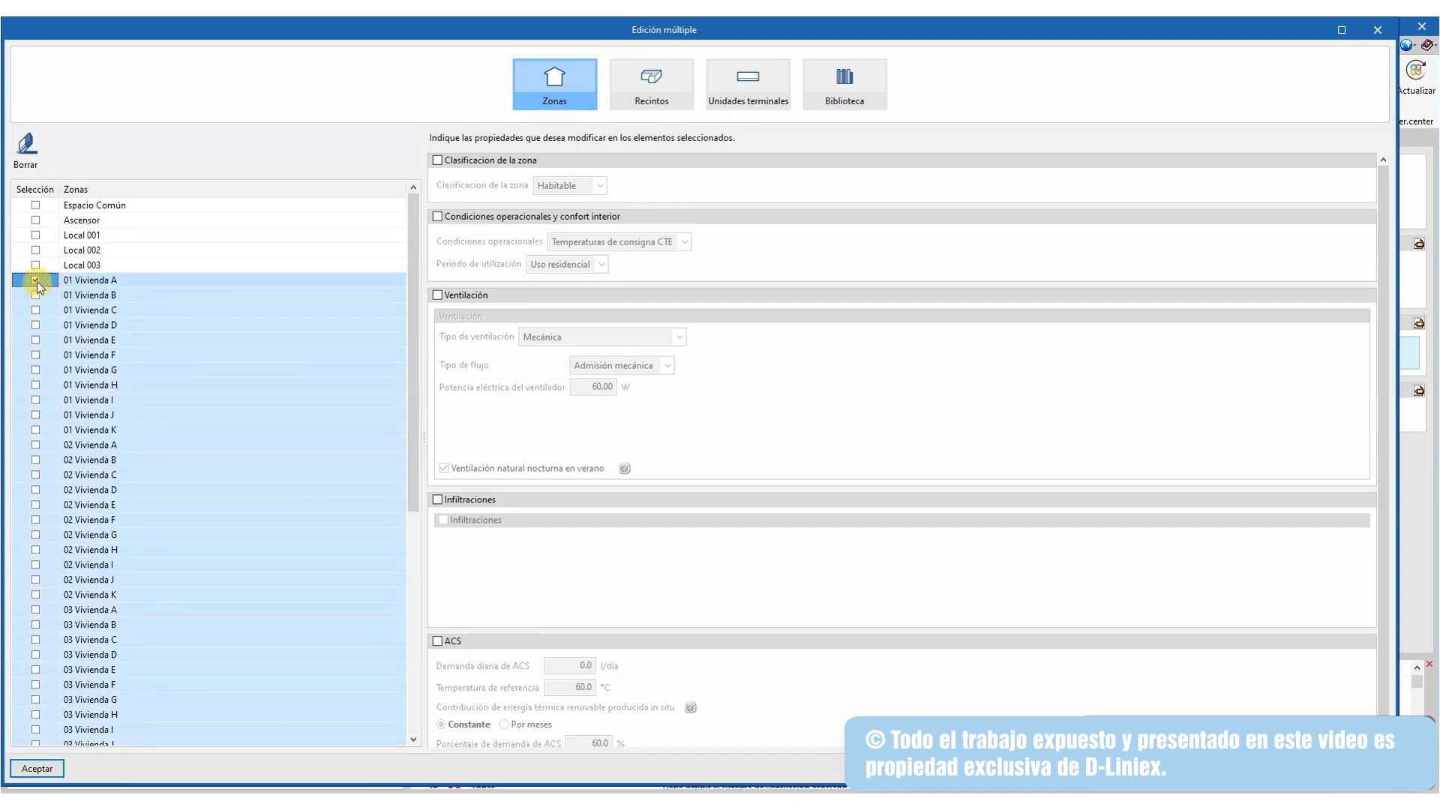
Give them mechanical double-flow ventilation with a 20 W fan and apply
left_click(438, 295)
left_click(599, 337)
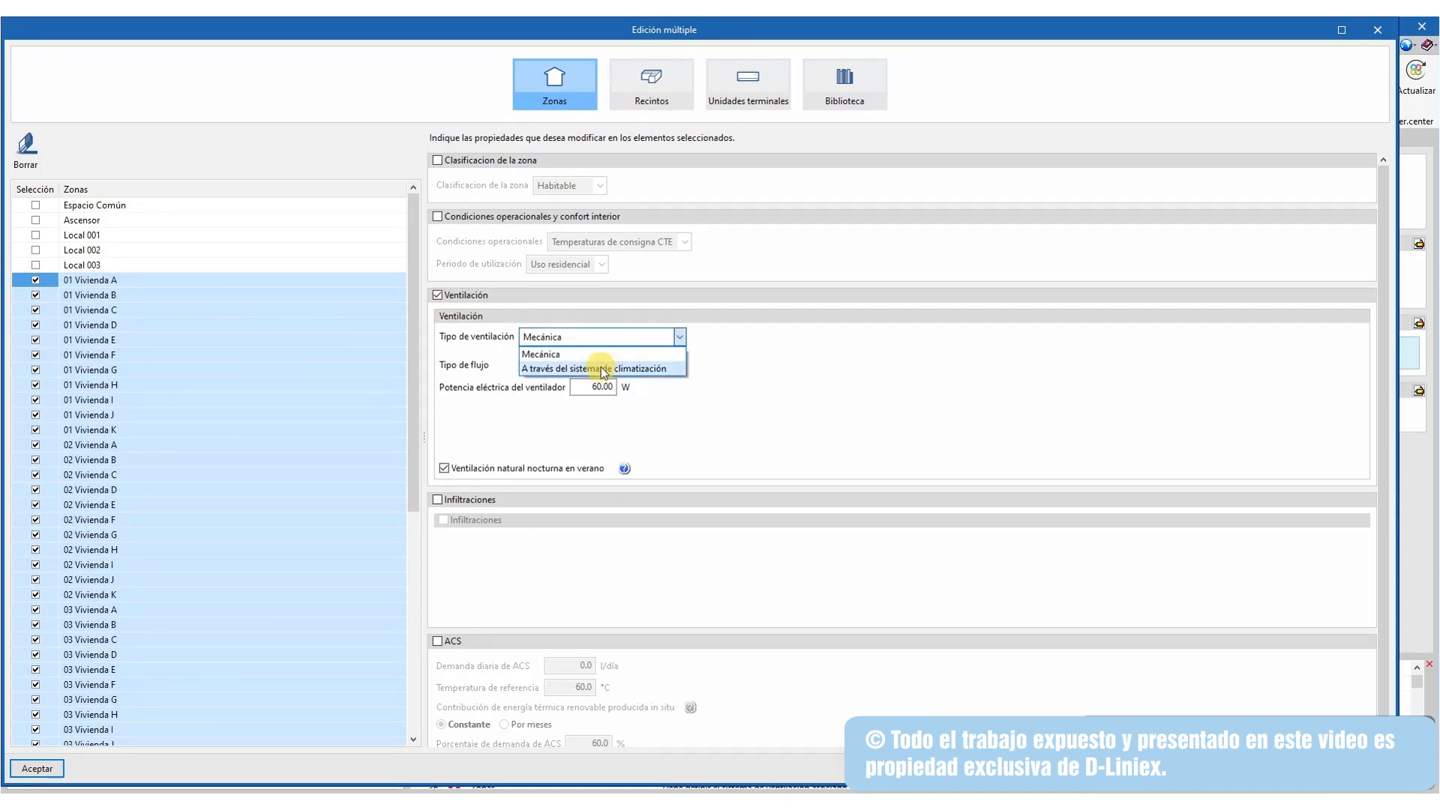
left_click(569, 355)
left_click(630, 368)
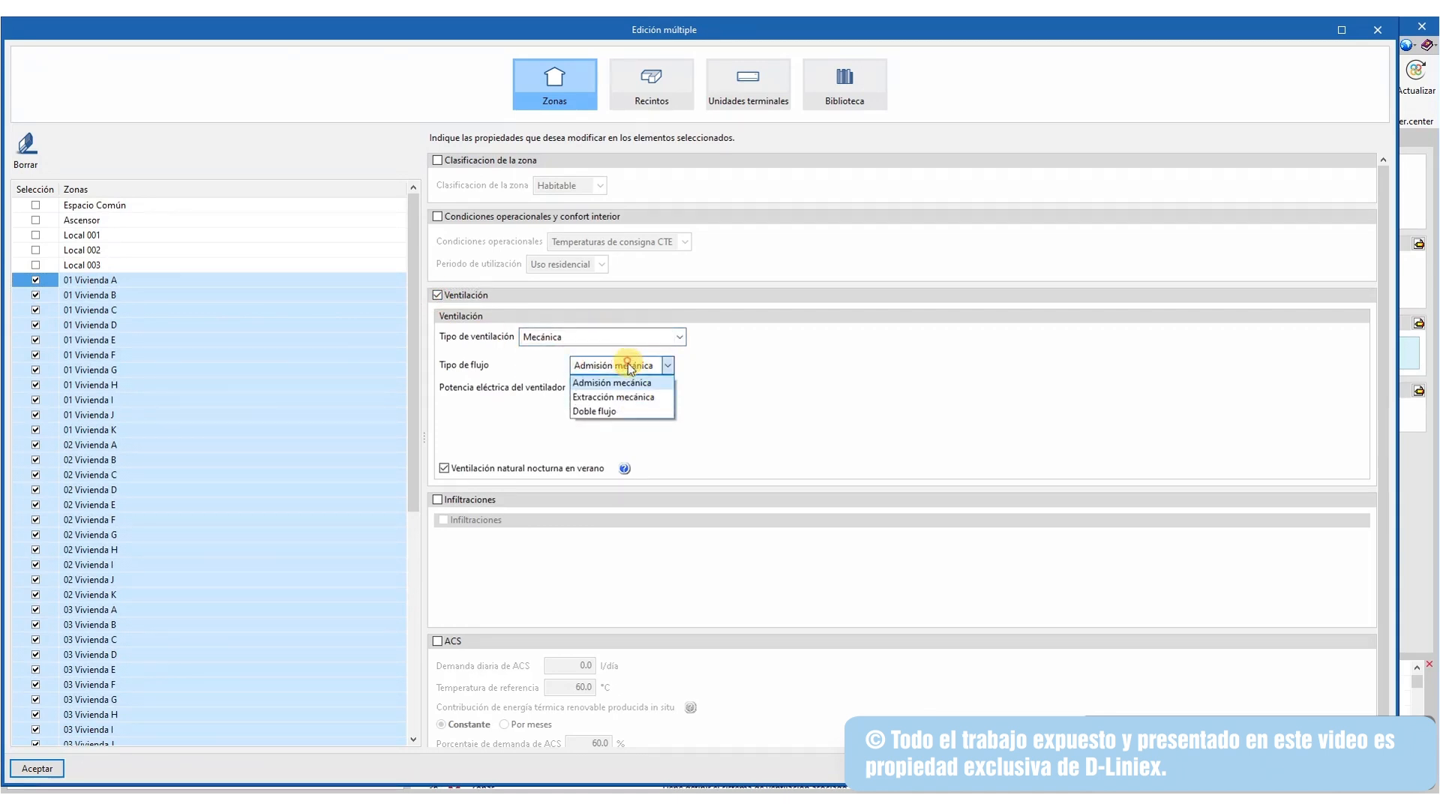
left_click(623, 409)
left_click_drag(594, 383, 657, 390)
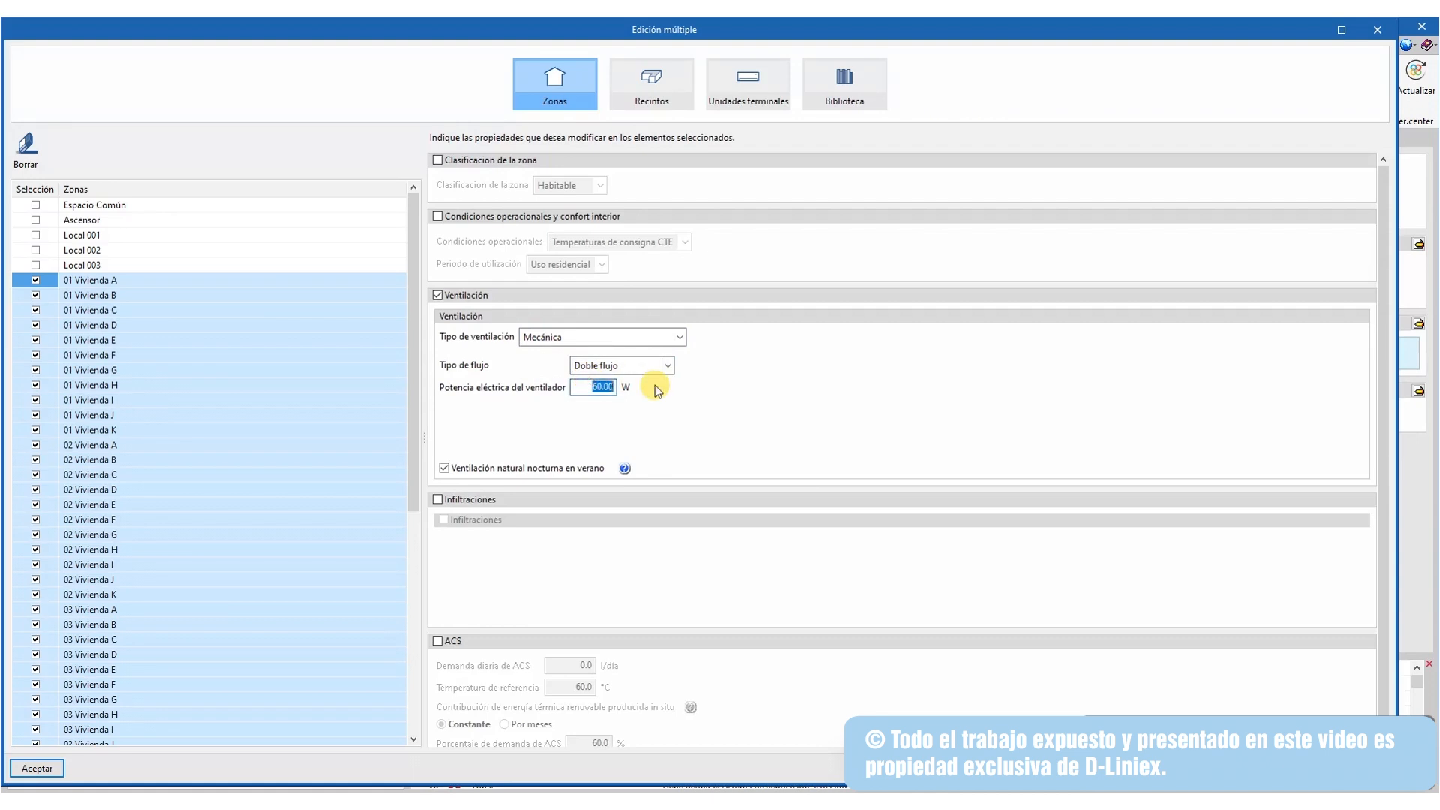
type("20")
left_click(51, 767)
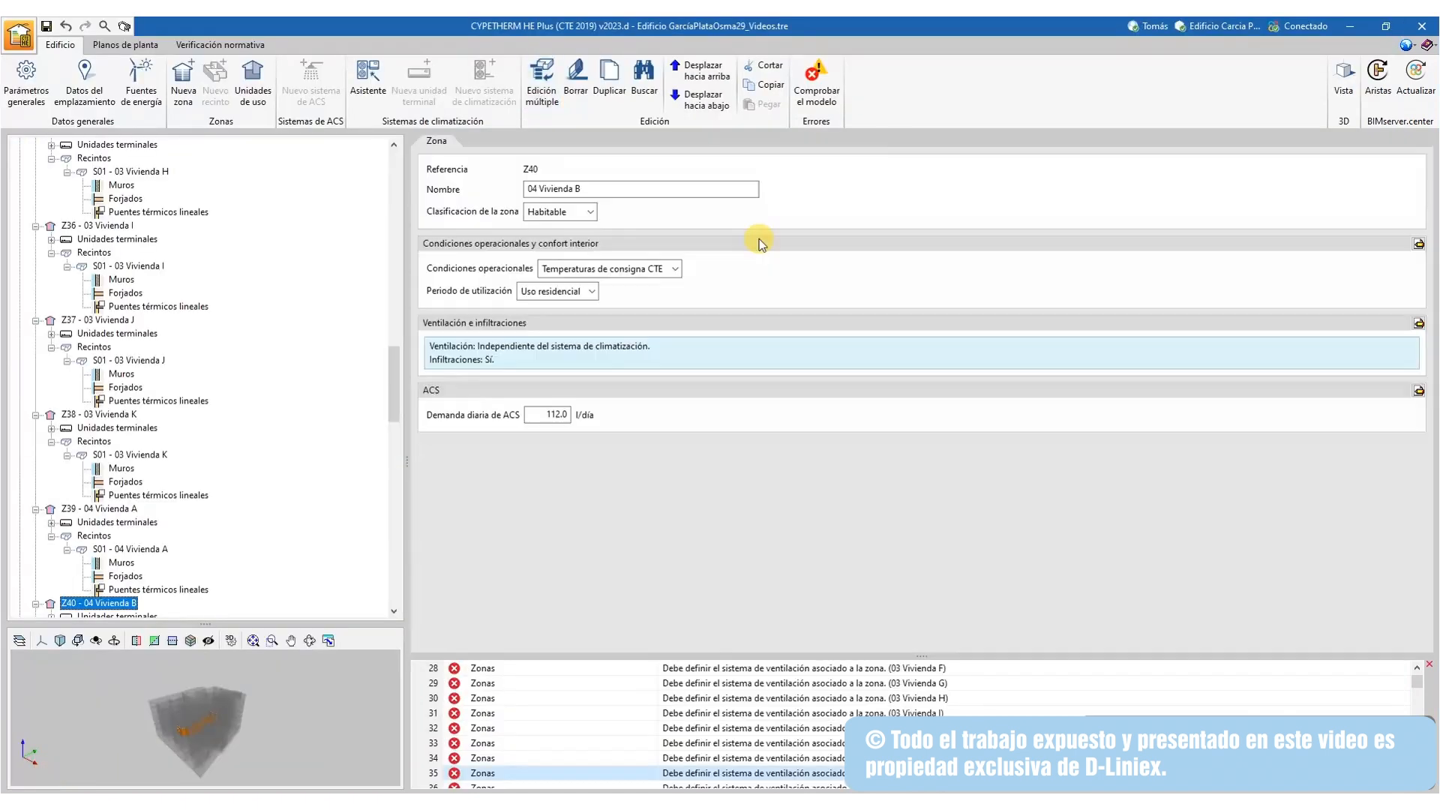
Run the model check and scroll through its list of warnings
left_click(833, 94)
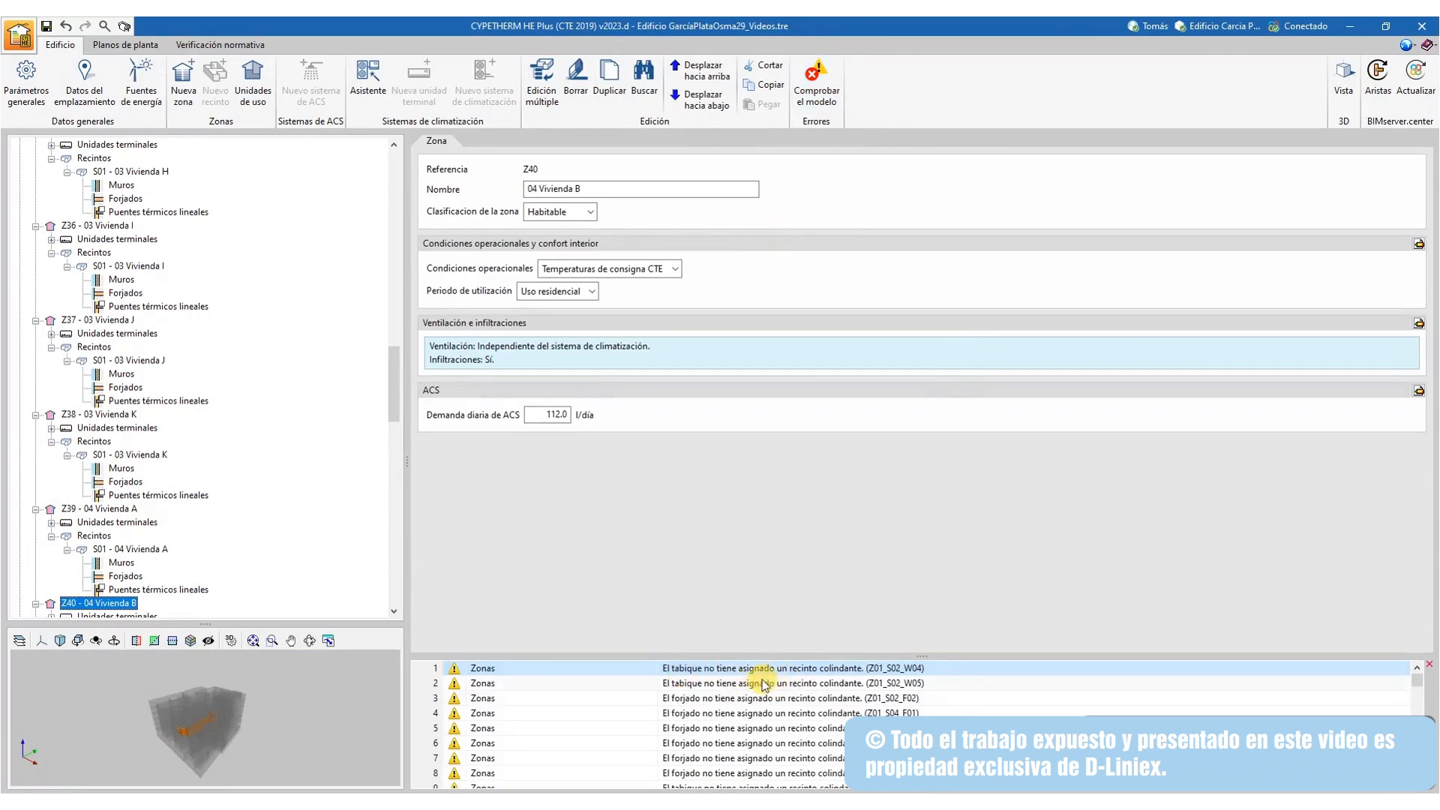
scroll(813, 681, "down", 8)
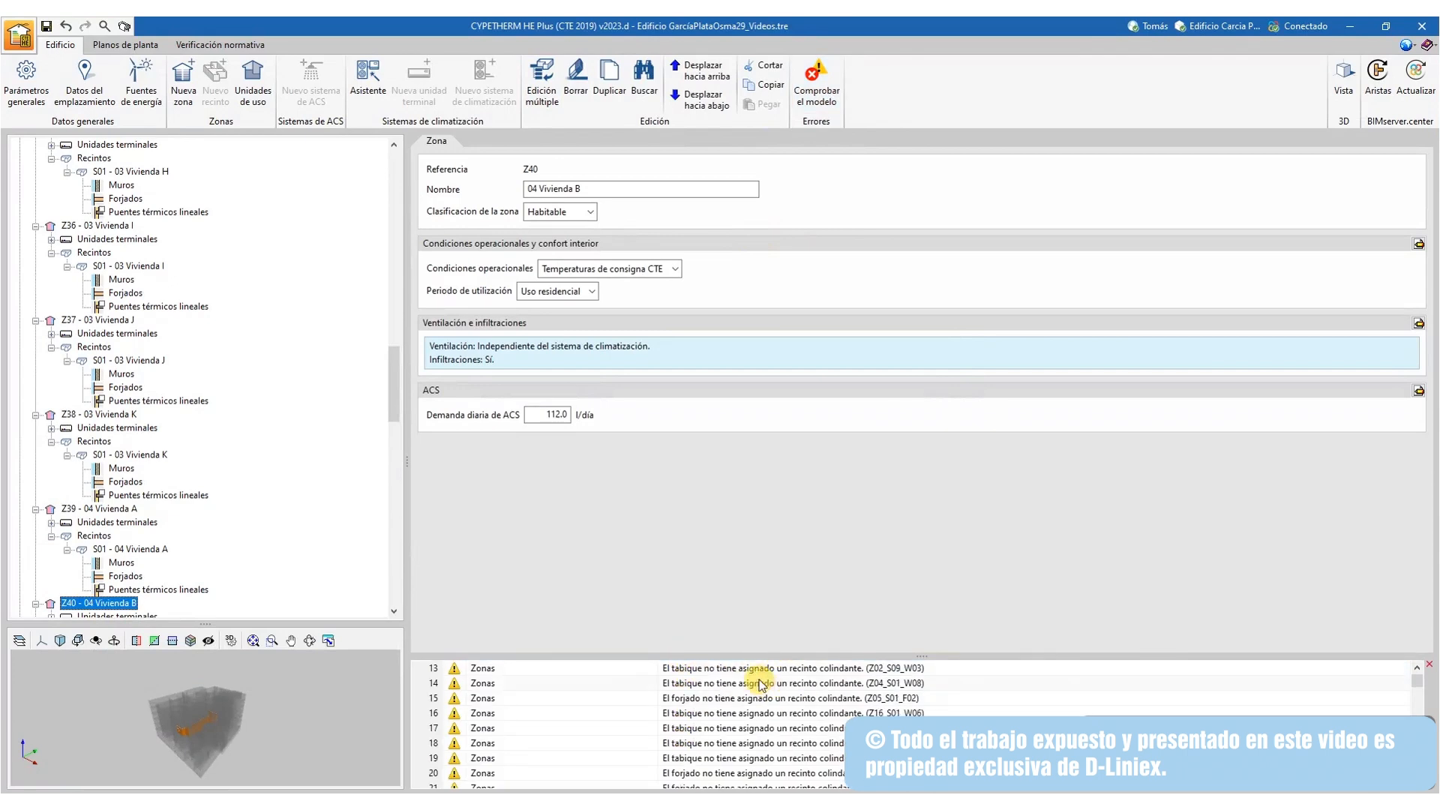
scroll(796, 697, "up", 3)
scroll(789, 713, "down", 2)
scroll(789, 713, "down", 5)
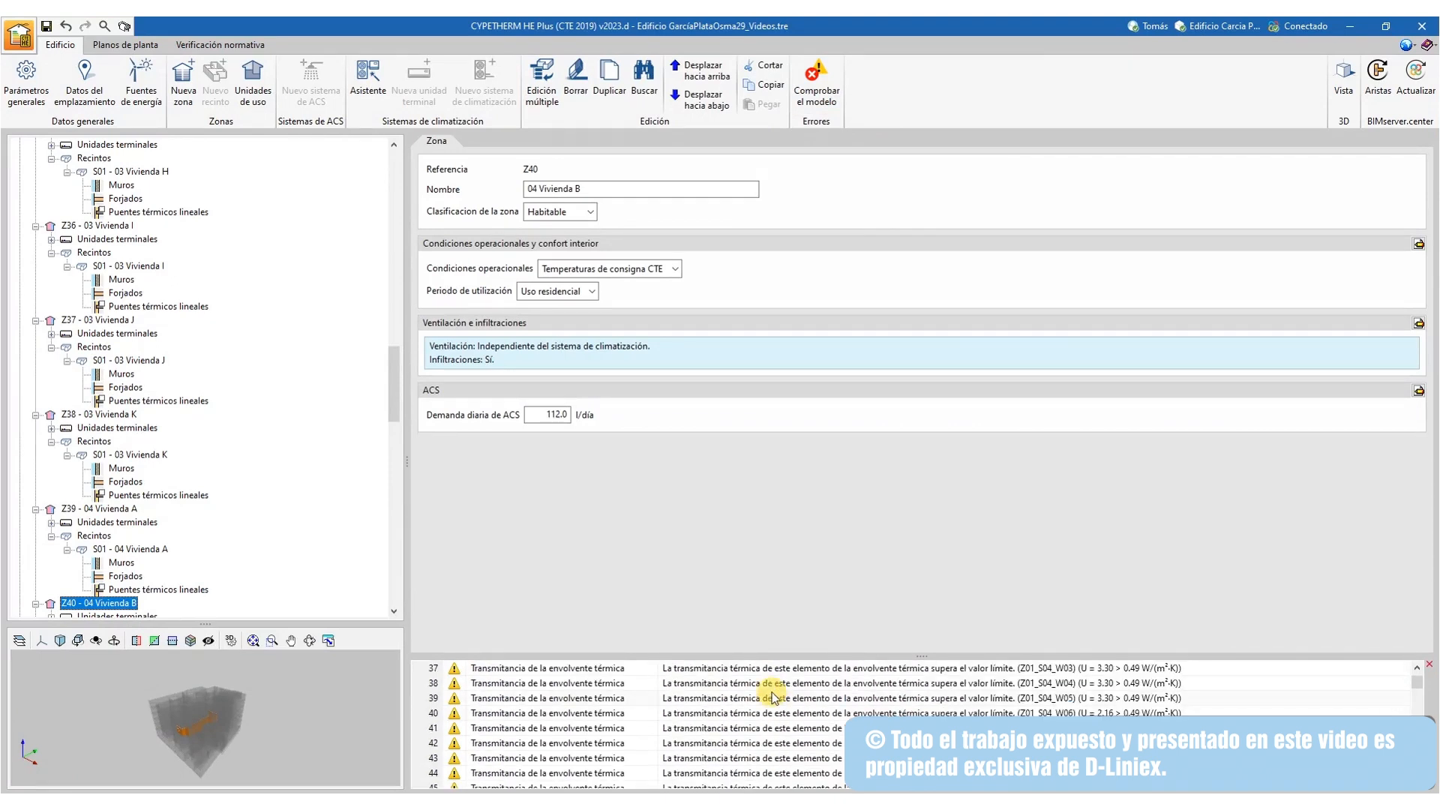
Inspect the wall with the transmittance warning, then show the Verificación normativa view
left_click(784, 698)
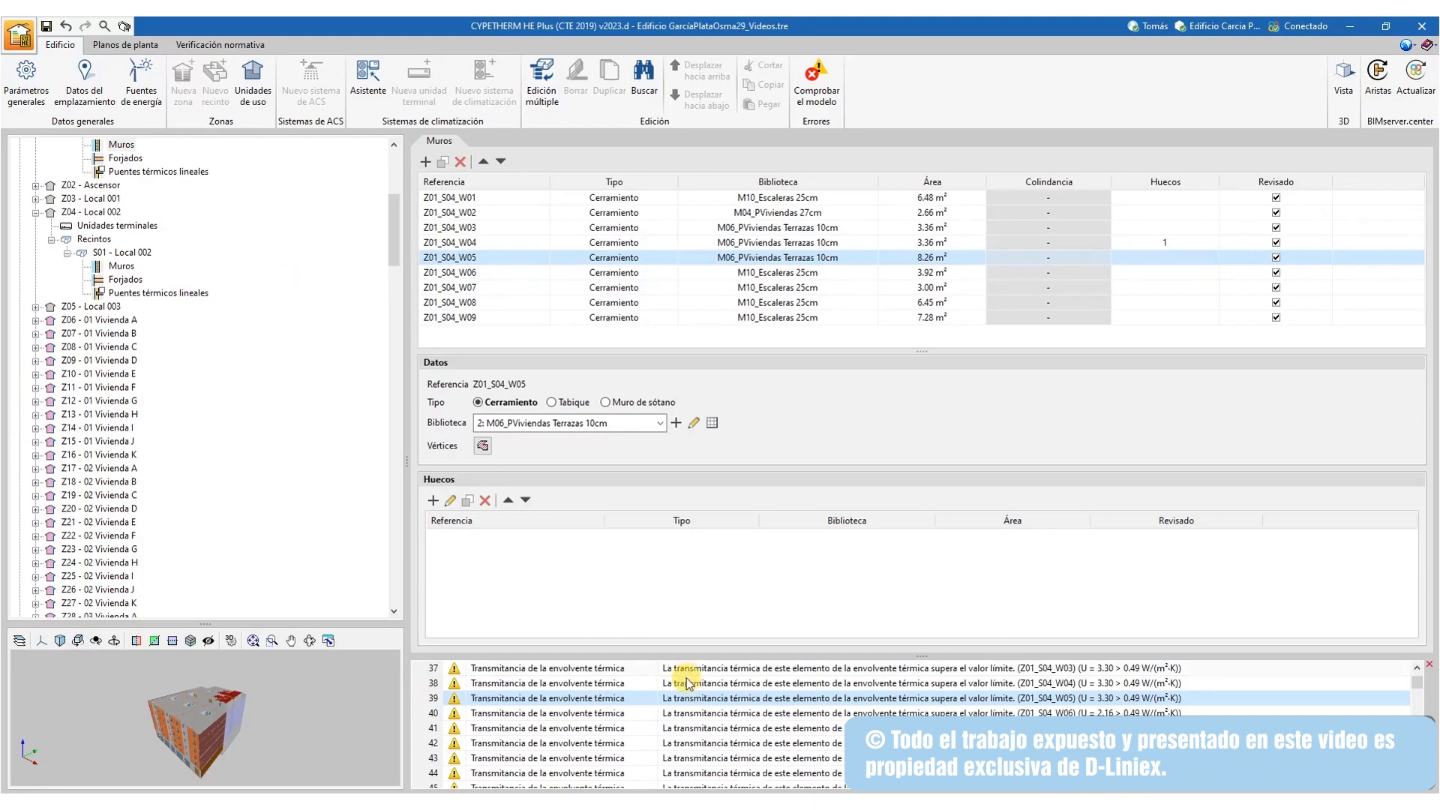
mouse_move(686, 788)
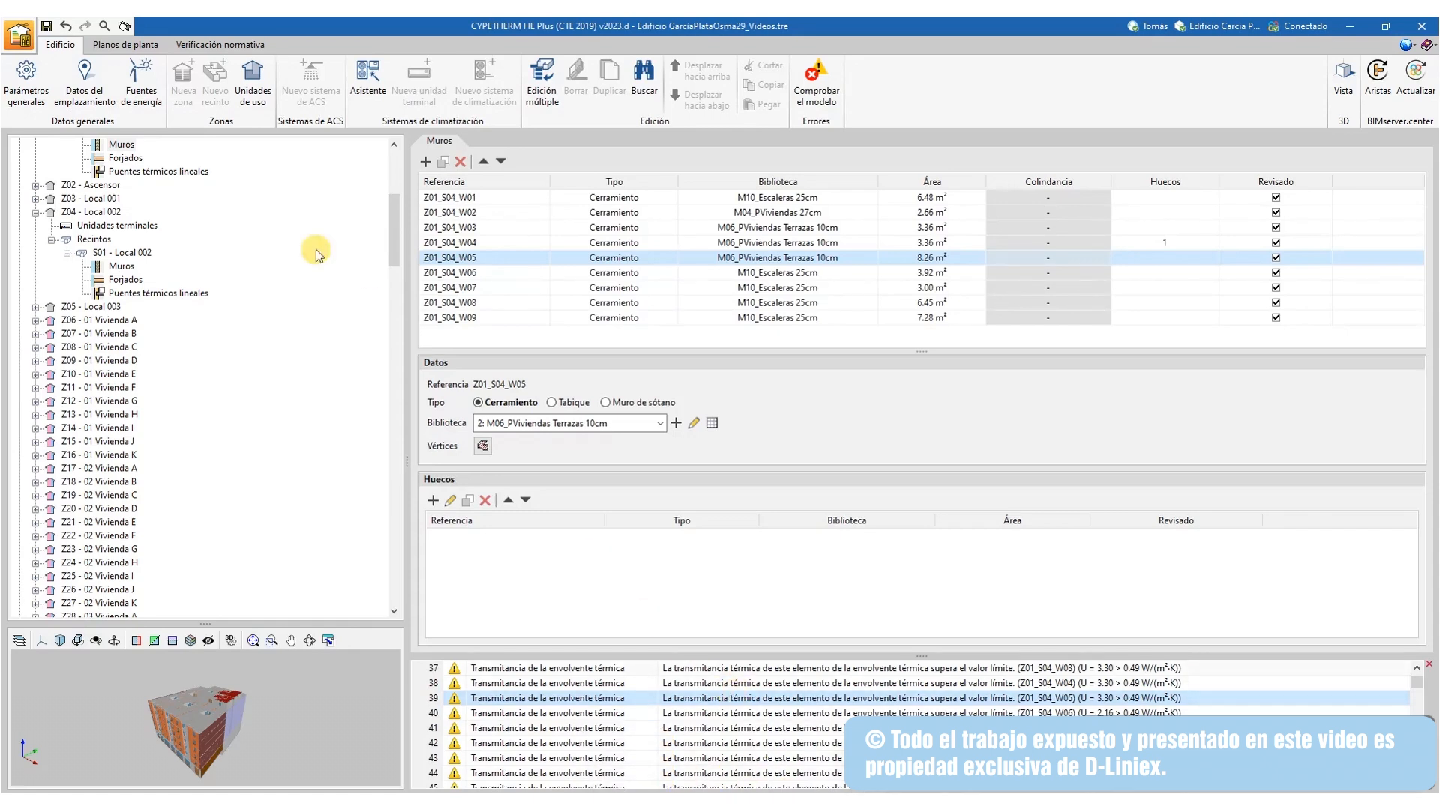
left_click(132, 45)
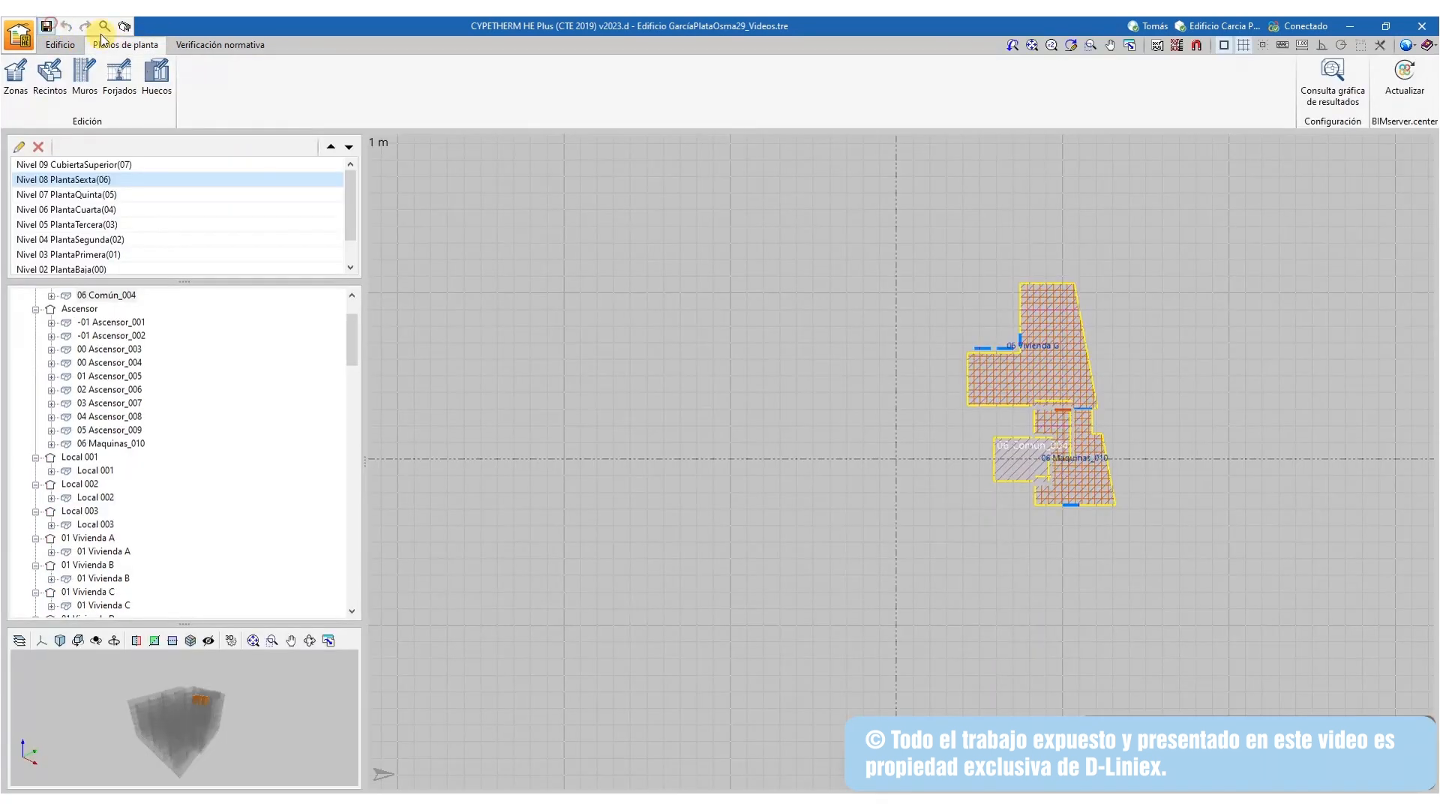
left_click(204, 39)
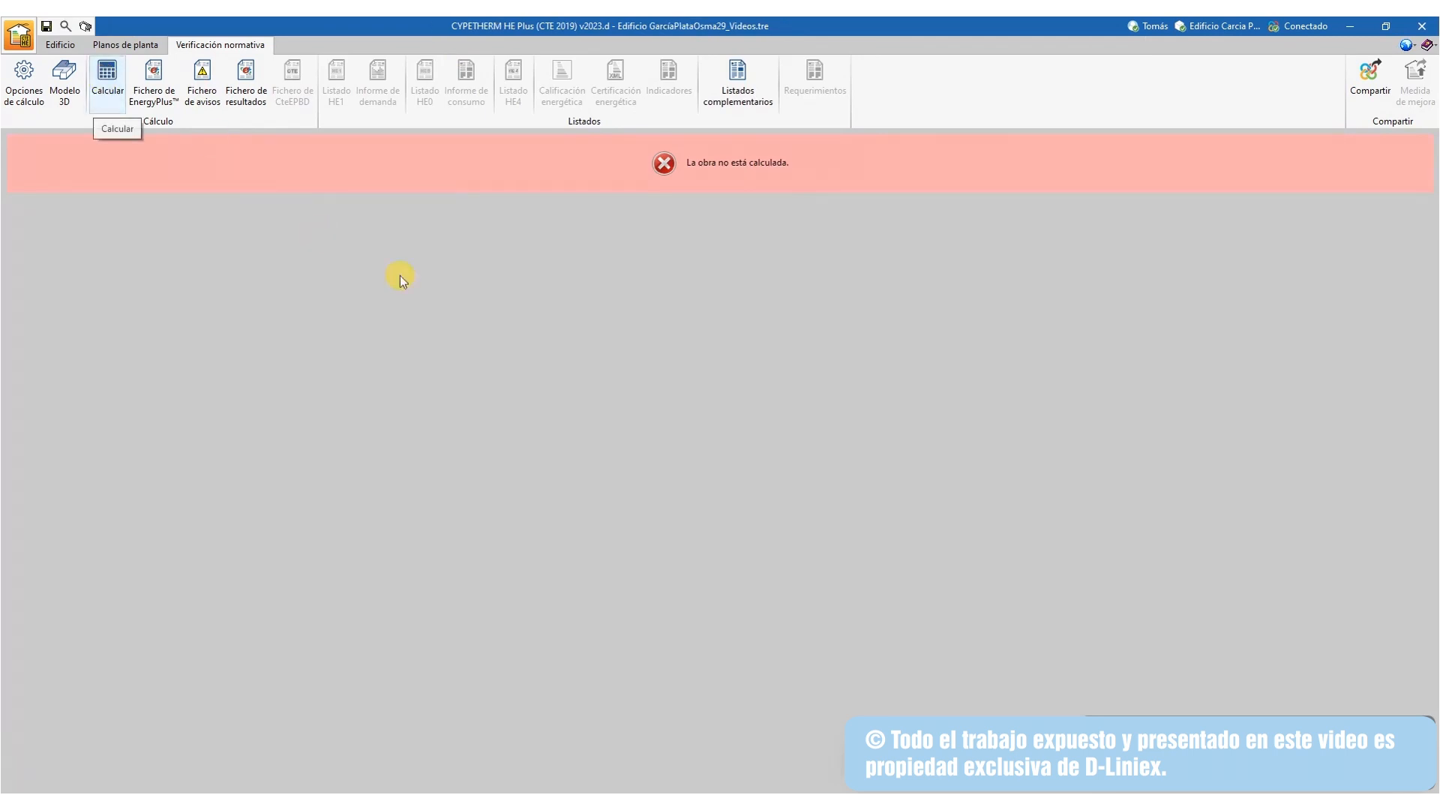
Calculate the building with the default calculation options and review the Fichero de avisos
left_click(108, 74)
left_click(551, 596)
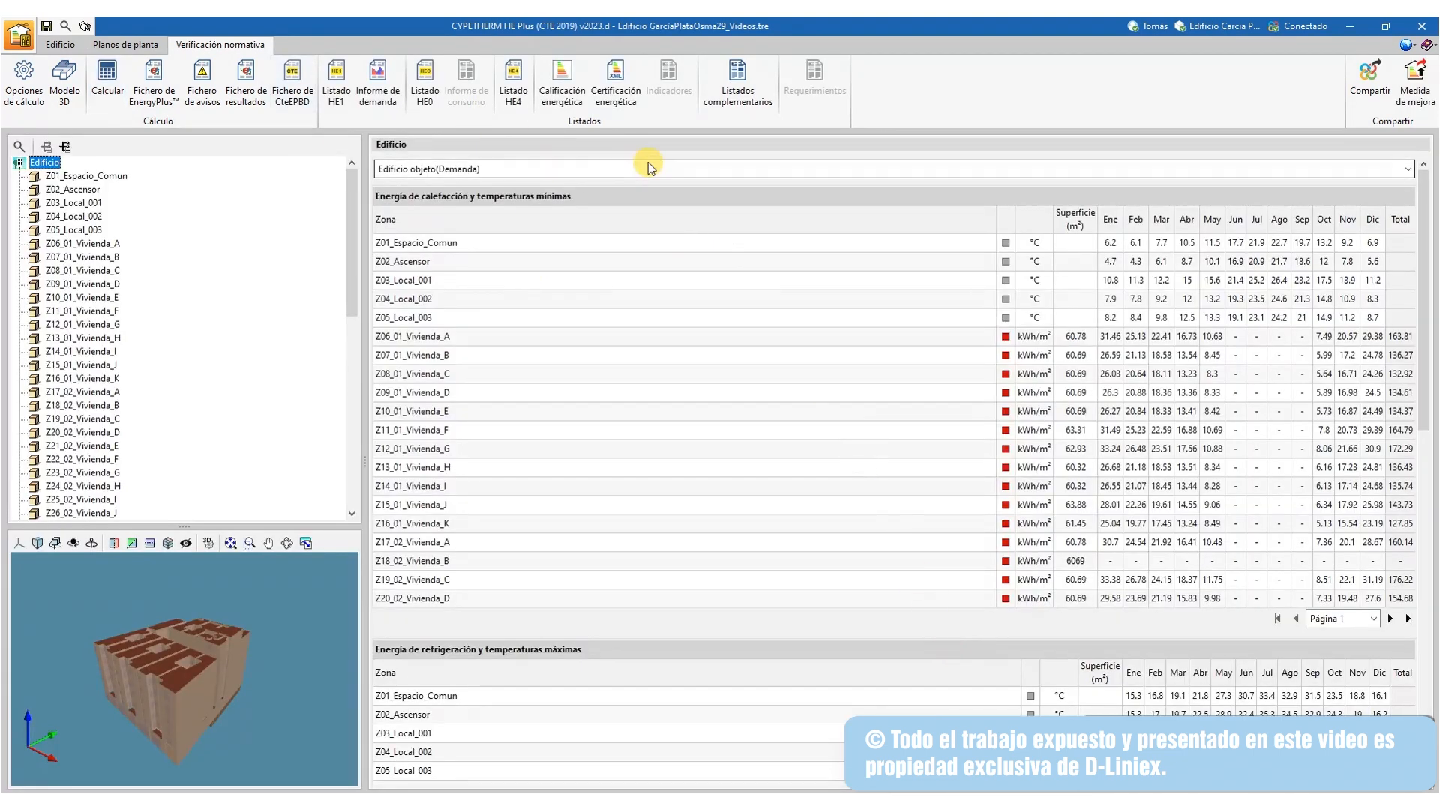
left_click(209, 102)
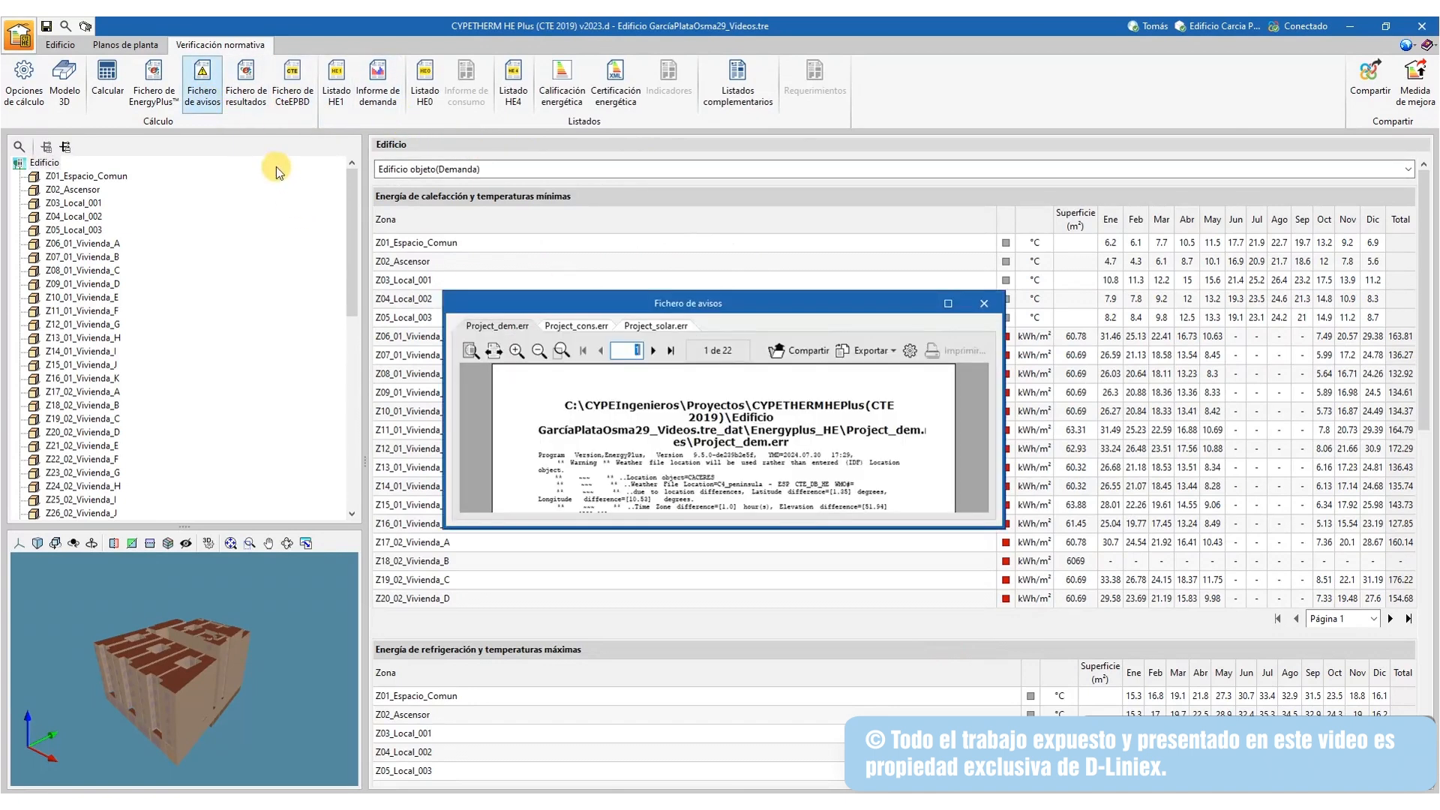
left_click(983, 303)
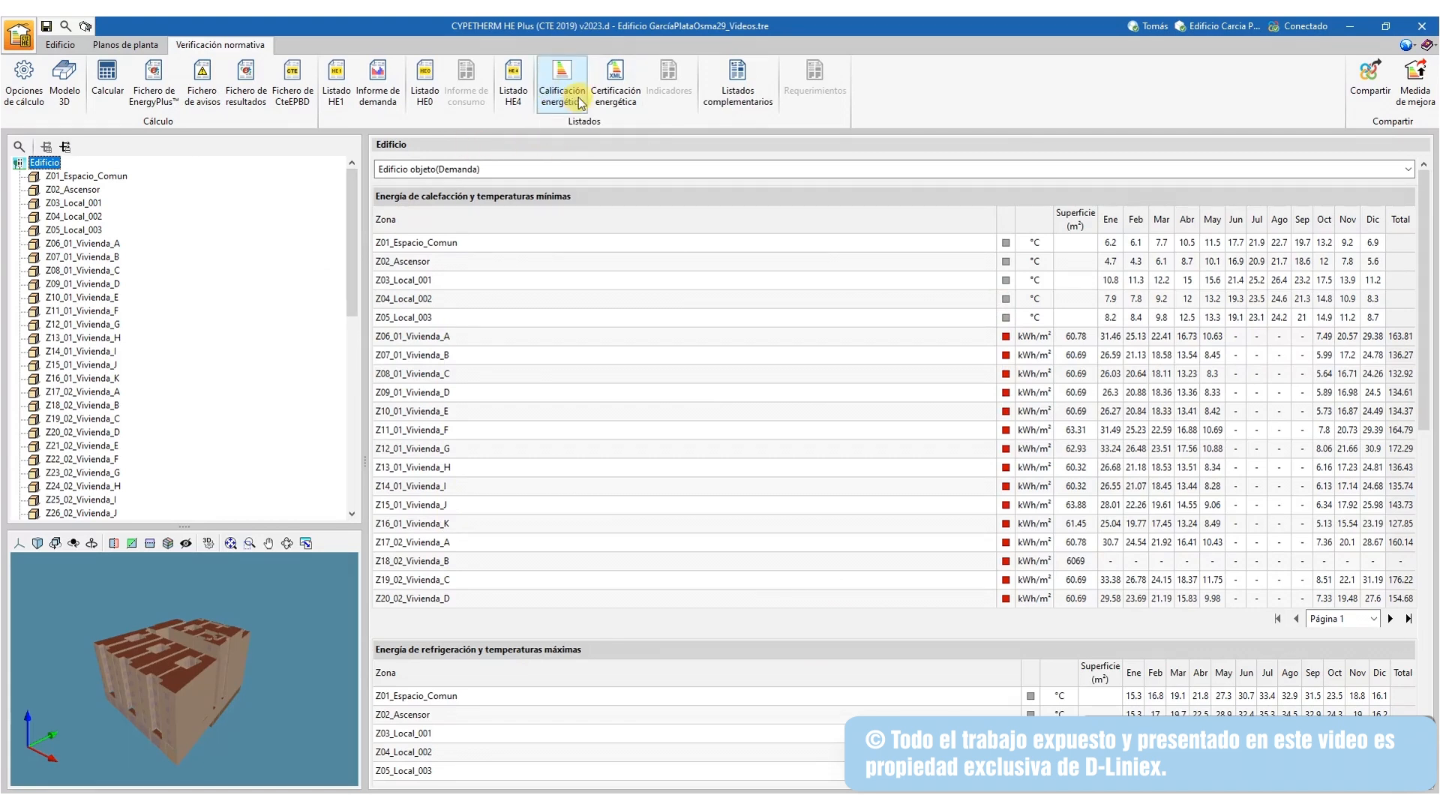
Generate the energy certificate and review the E rating: 146.57 kWh/m²·año, 29.99 kgCO₂/m²·año
left_click(614, 84)
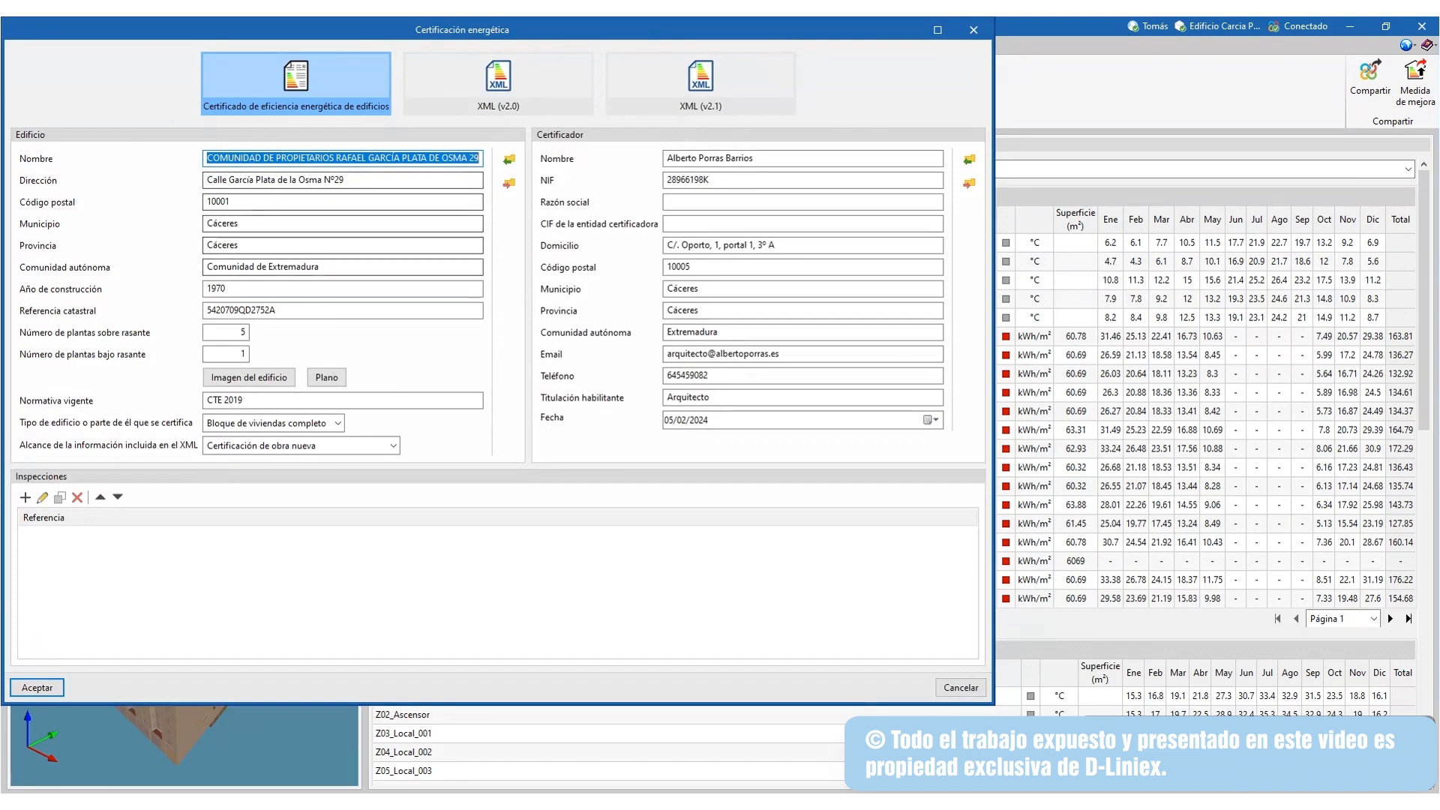
left_click(39, 687)
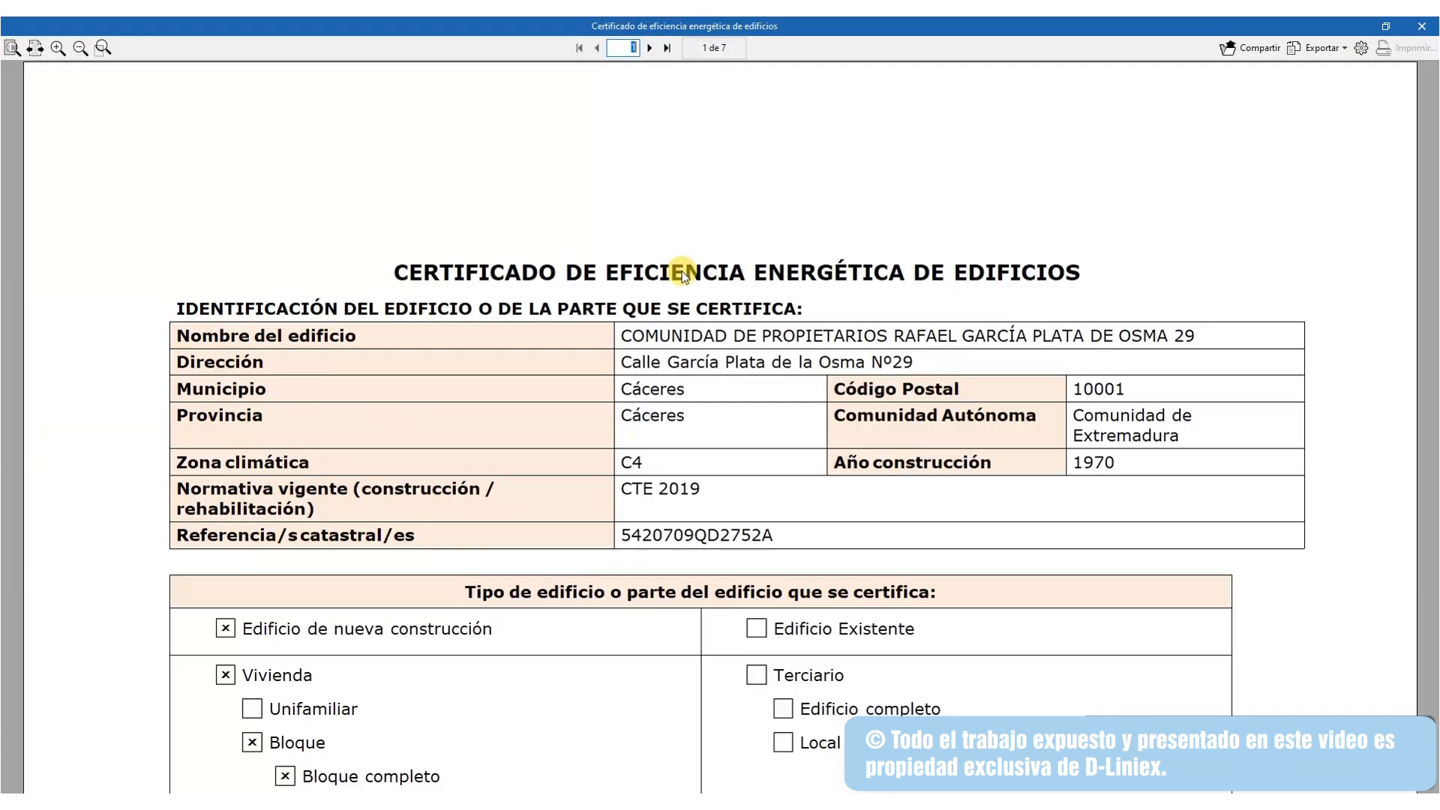
scroll(655, 429, "down", 10)
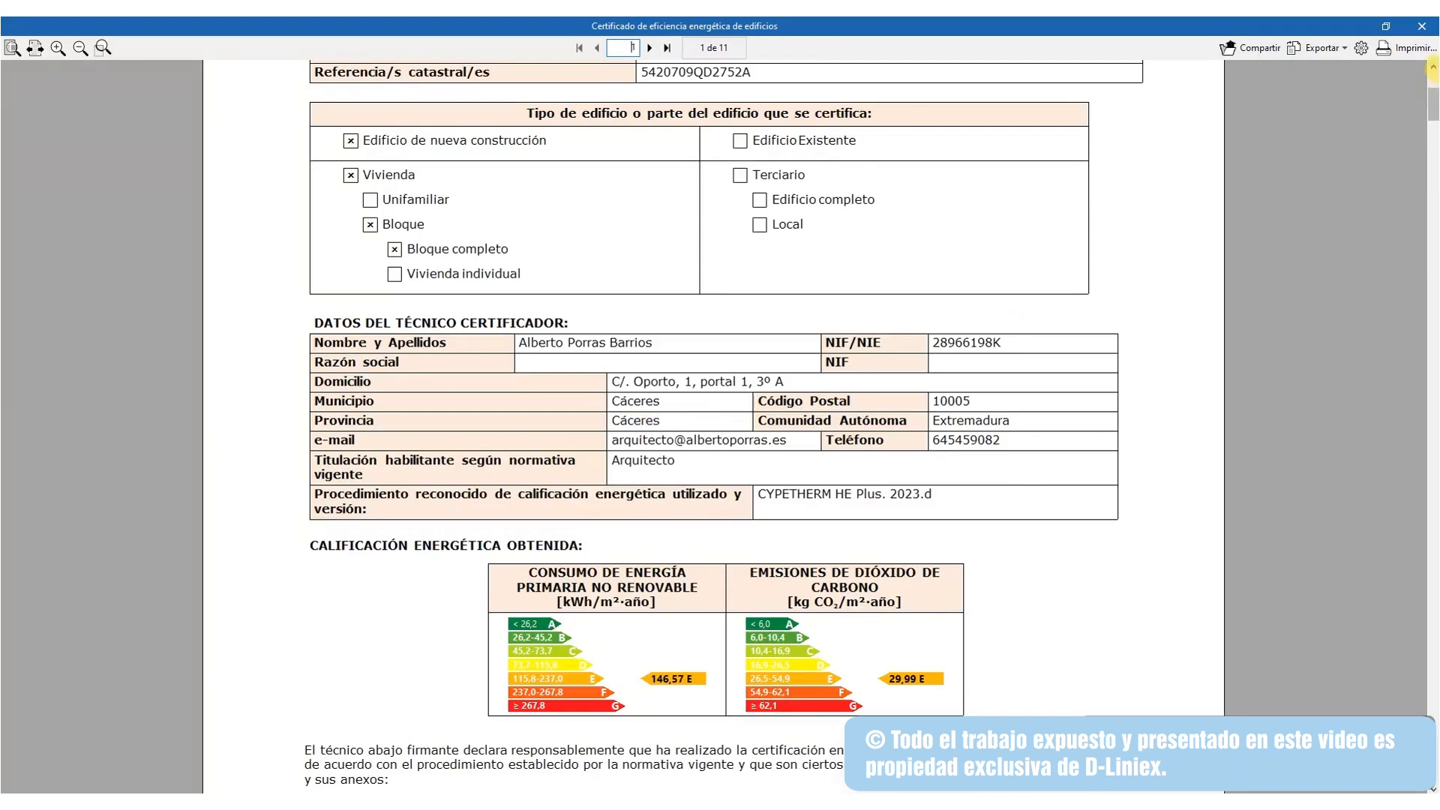
left_click_drag(1432, 105, 1433, 619)
scroll(713, 515, "down", 1)
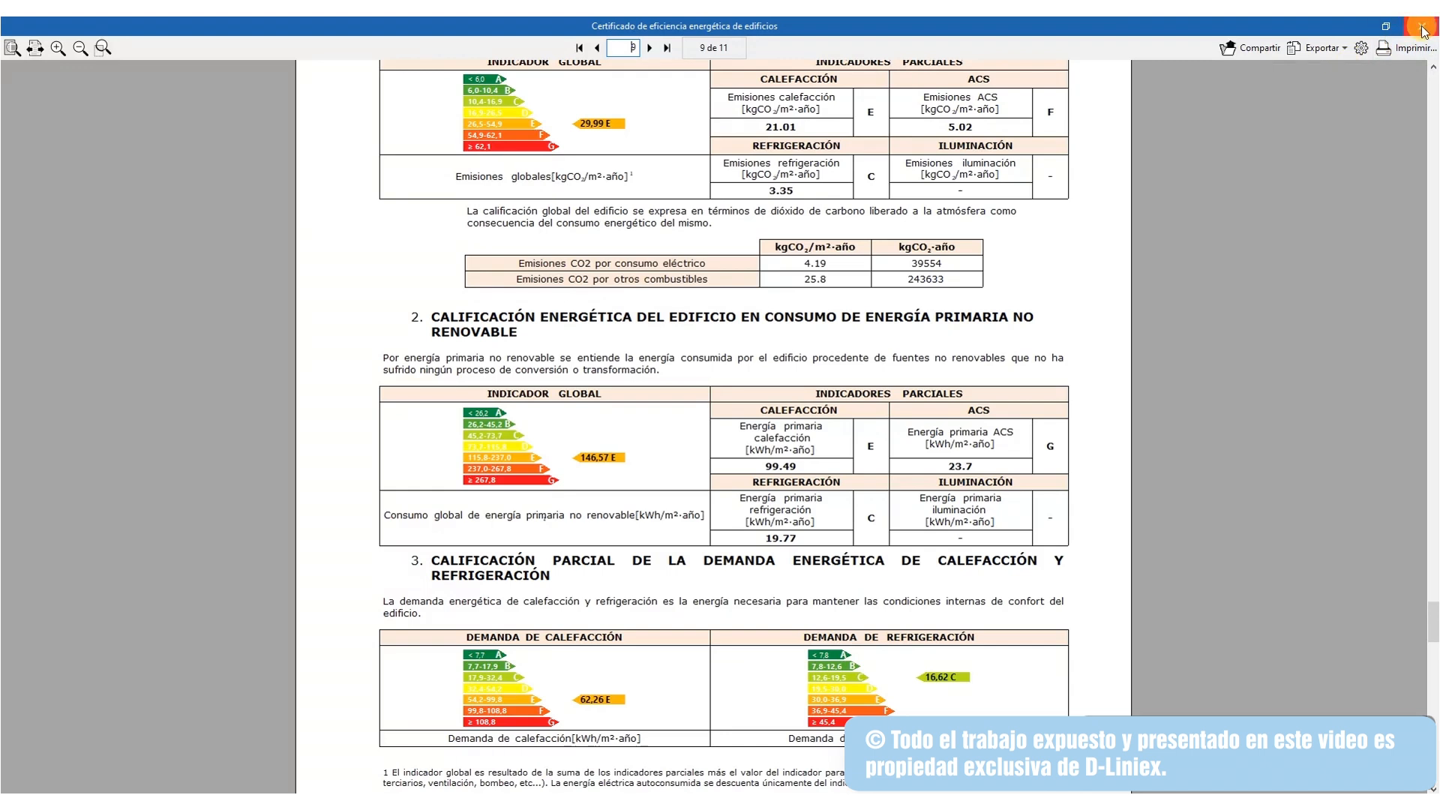
left_click(1421, 28)
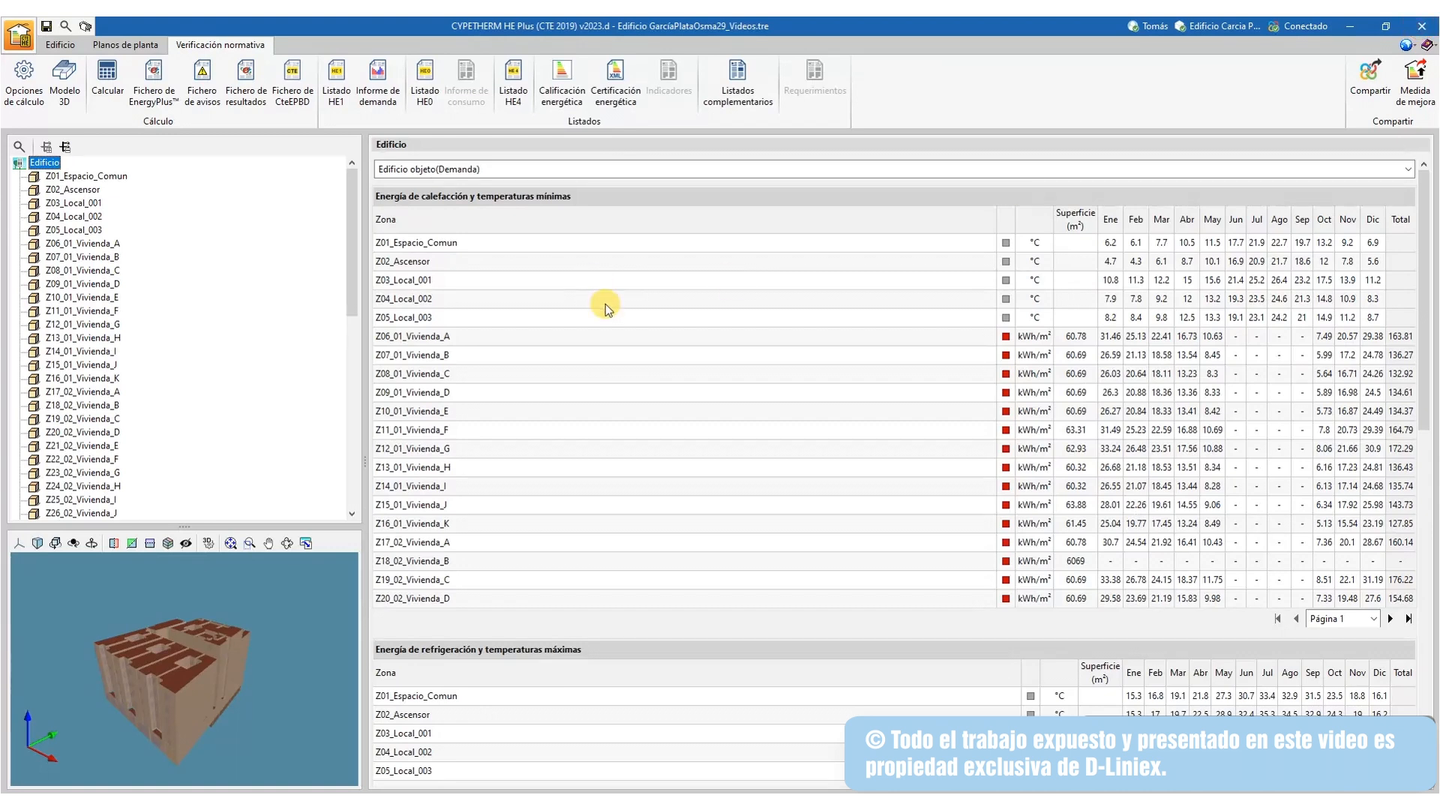
Review results for zones Z20_02_Vivienda_D and Z24_02_Vivienda_H, then save the project
left_click(82, 432)
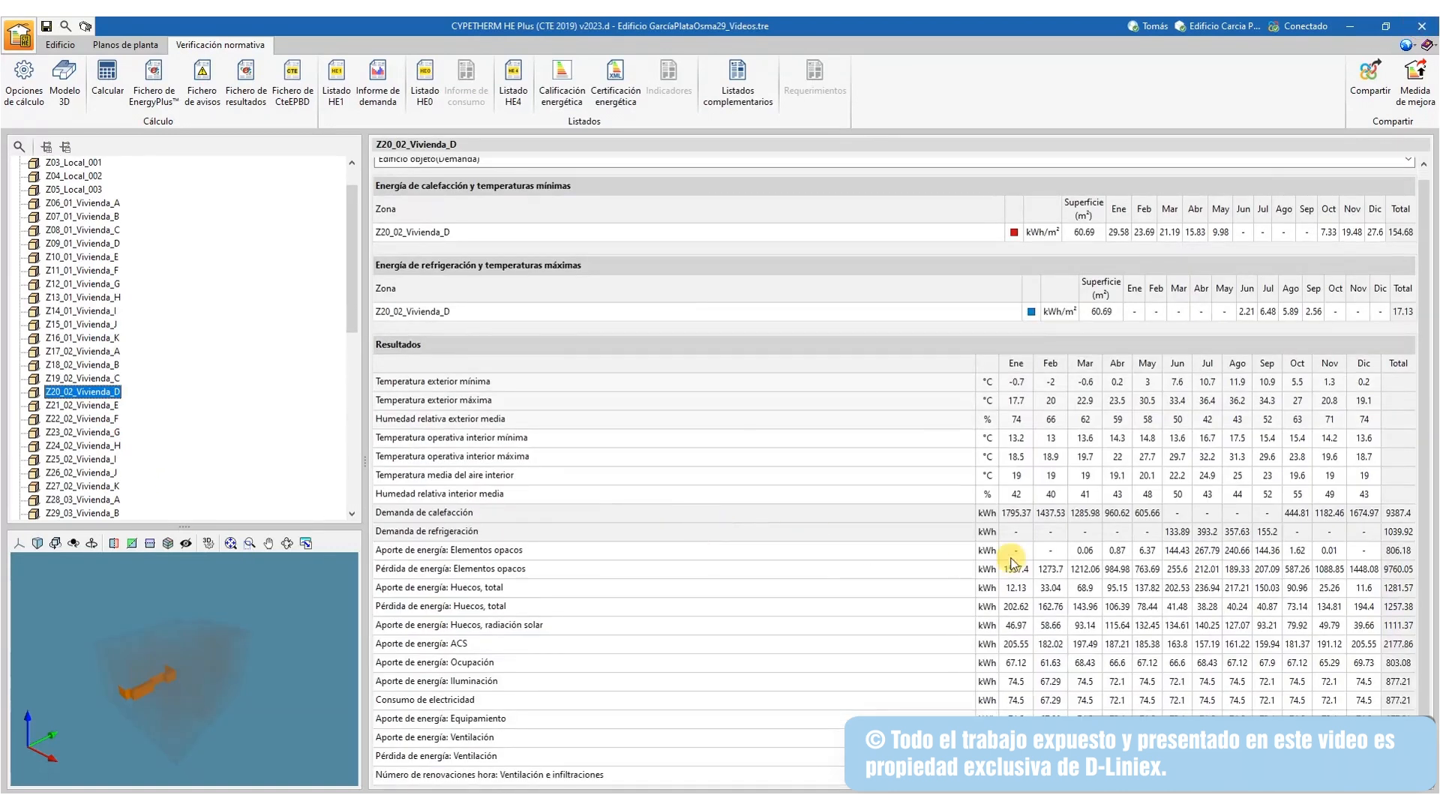
left_click(1048, 582)
left_click(116, 447)
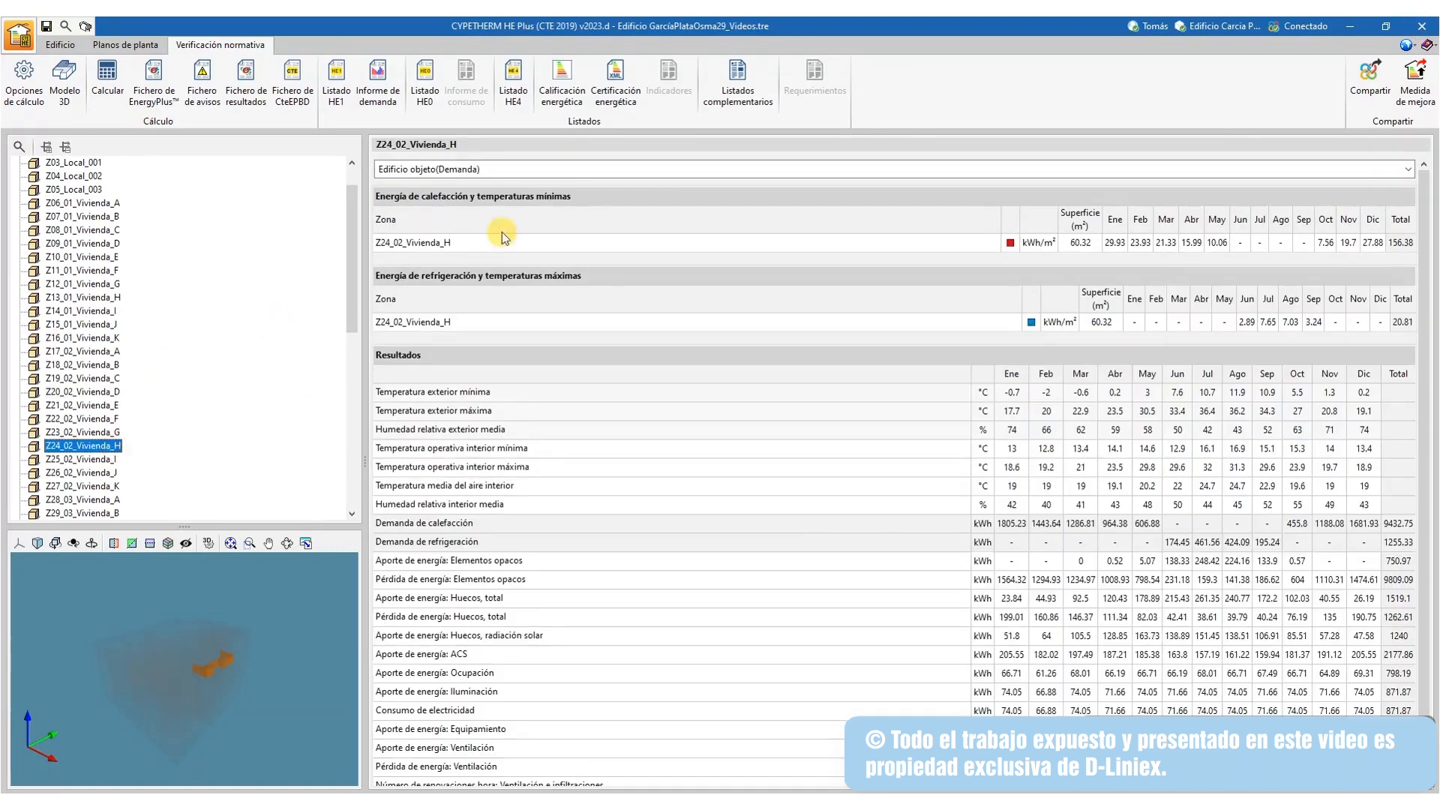
left_click(46, 30)
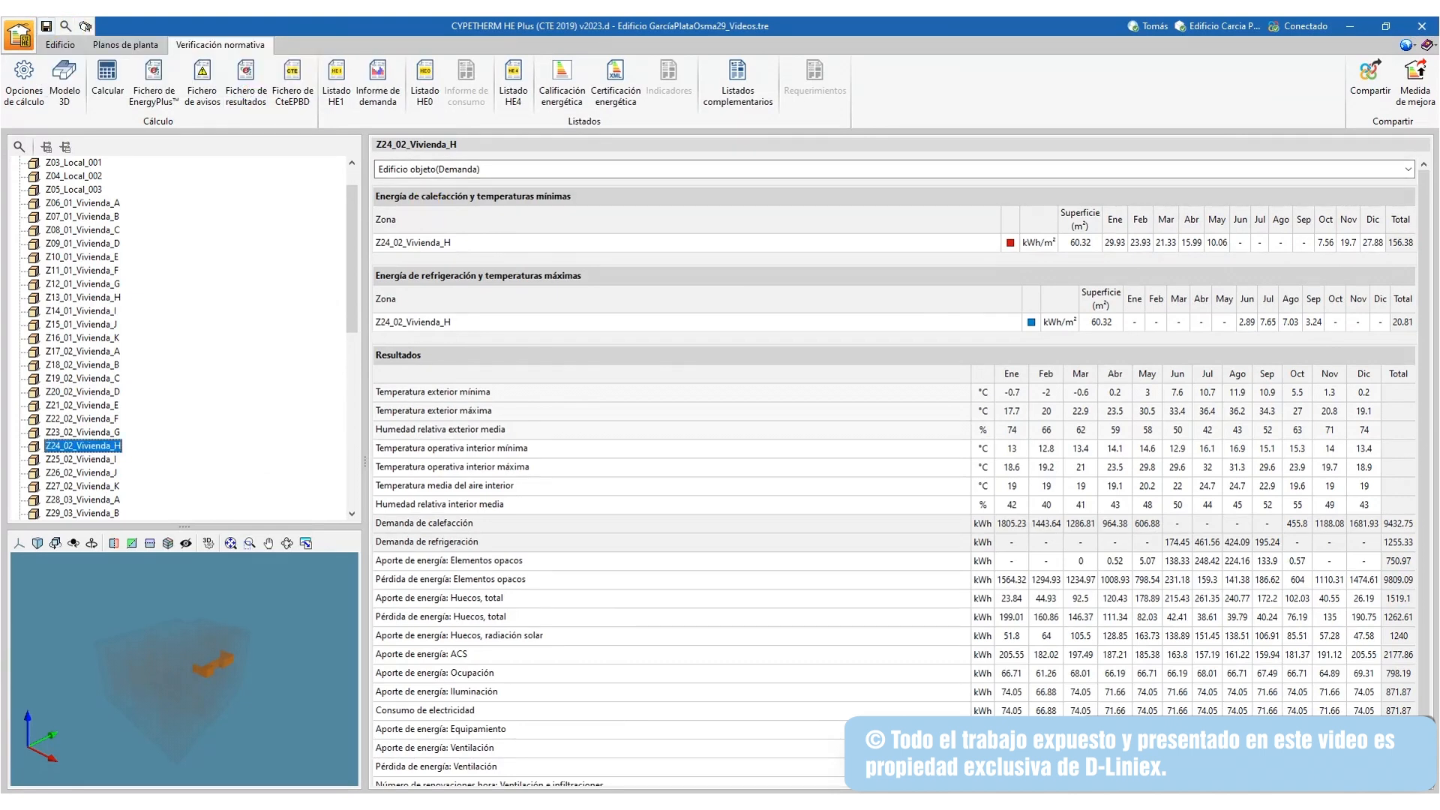